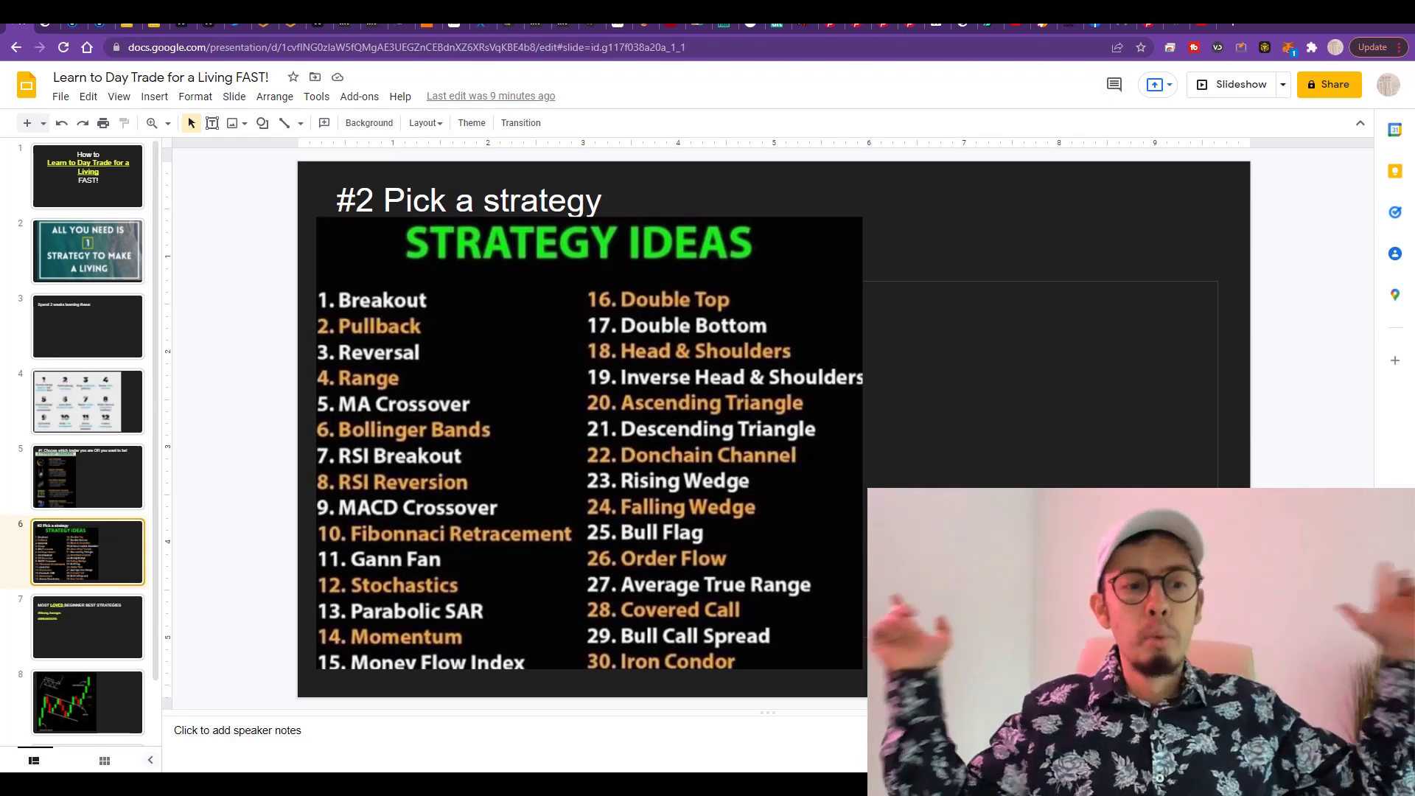
{"action": "left_click", "coordinate": [103, 175]}
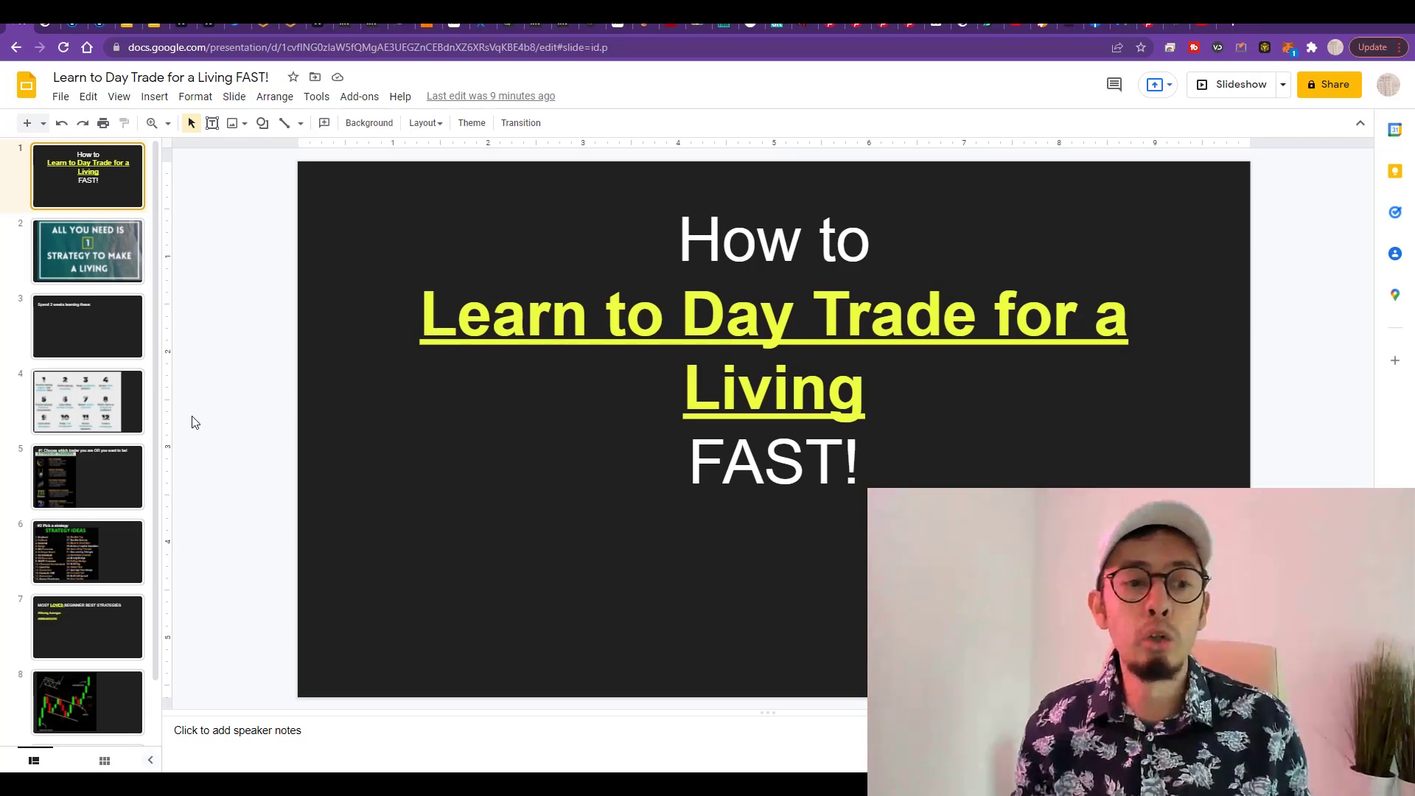
{"action": "left_click", "coordinate": [93, 395]}
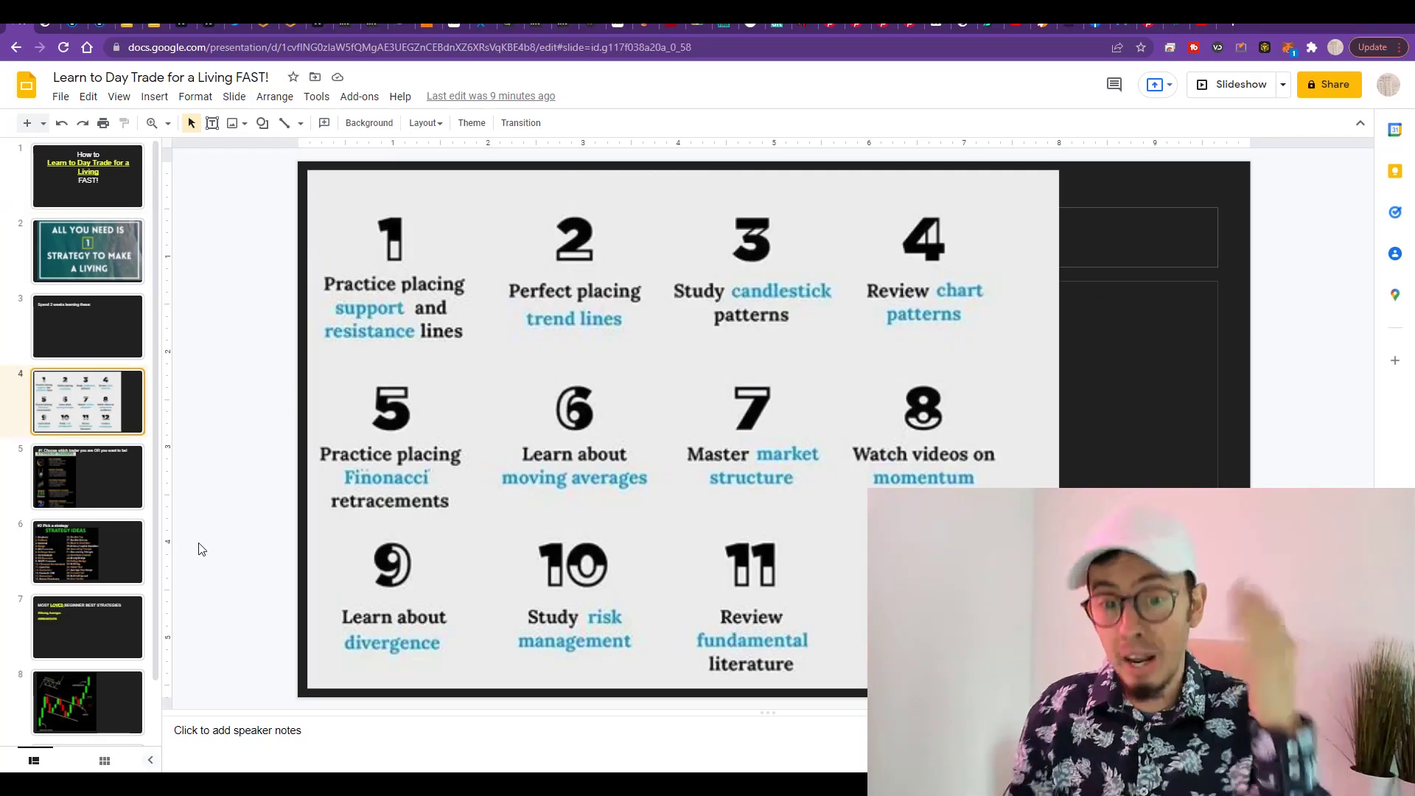
{"action": "left_click", "coordinate": [68, 238]}
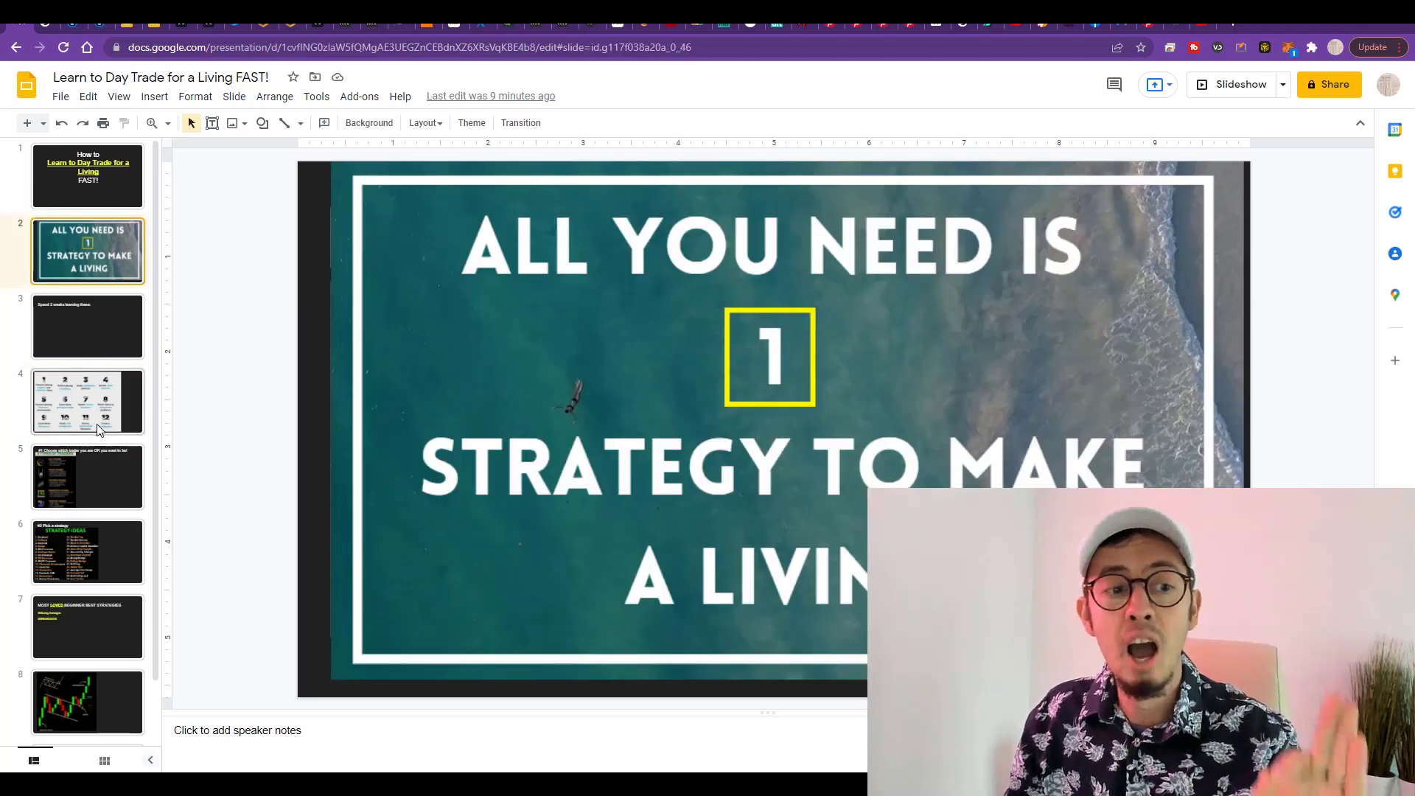
{"action": "left_click", "coordinate": [96, 423]}
{"action": "left_click", "coordinate": [87, 254]}
{"action": "left_click", "coordinate": [87, 309]}
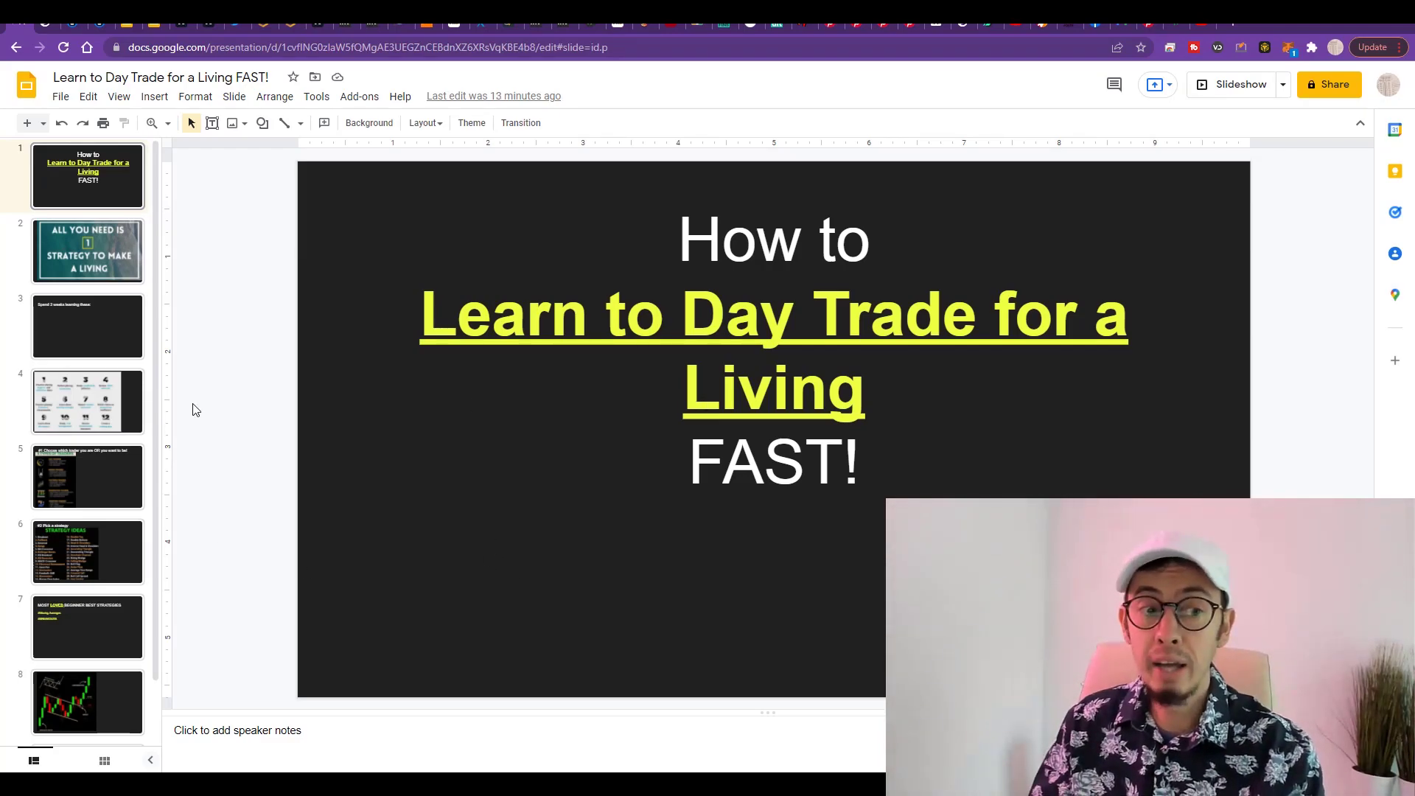
Step: Move from slide 3 to the title slide, then show slide 4's twelve-step grid and select its image
{"action": "left_click", "coordinate": [71, 311]}
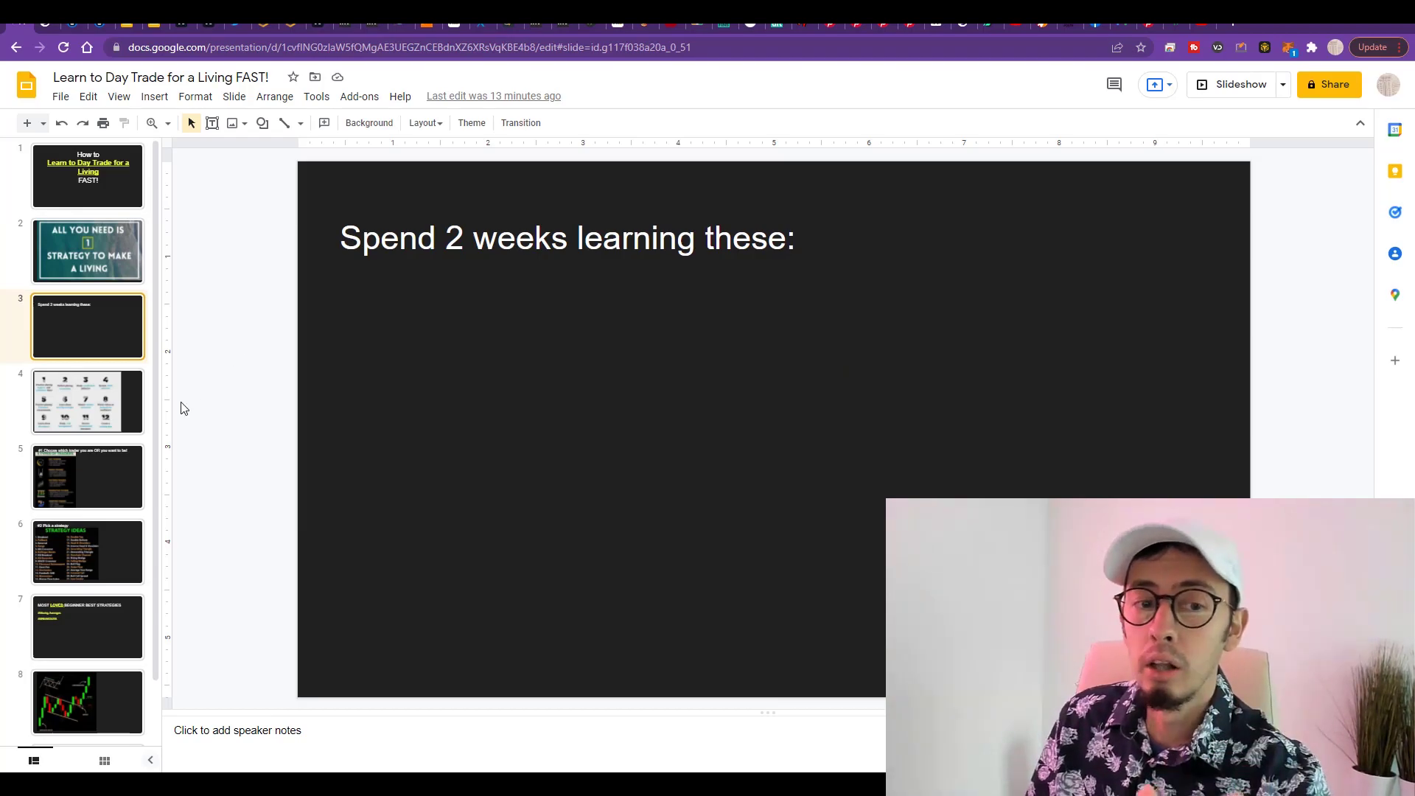
{"action": "key", "text": "Home"}
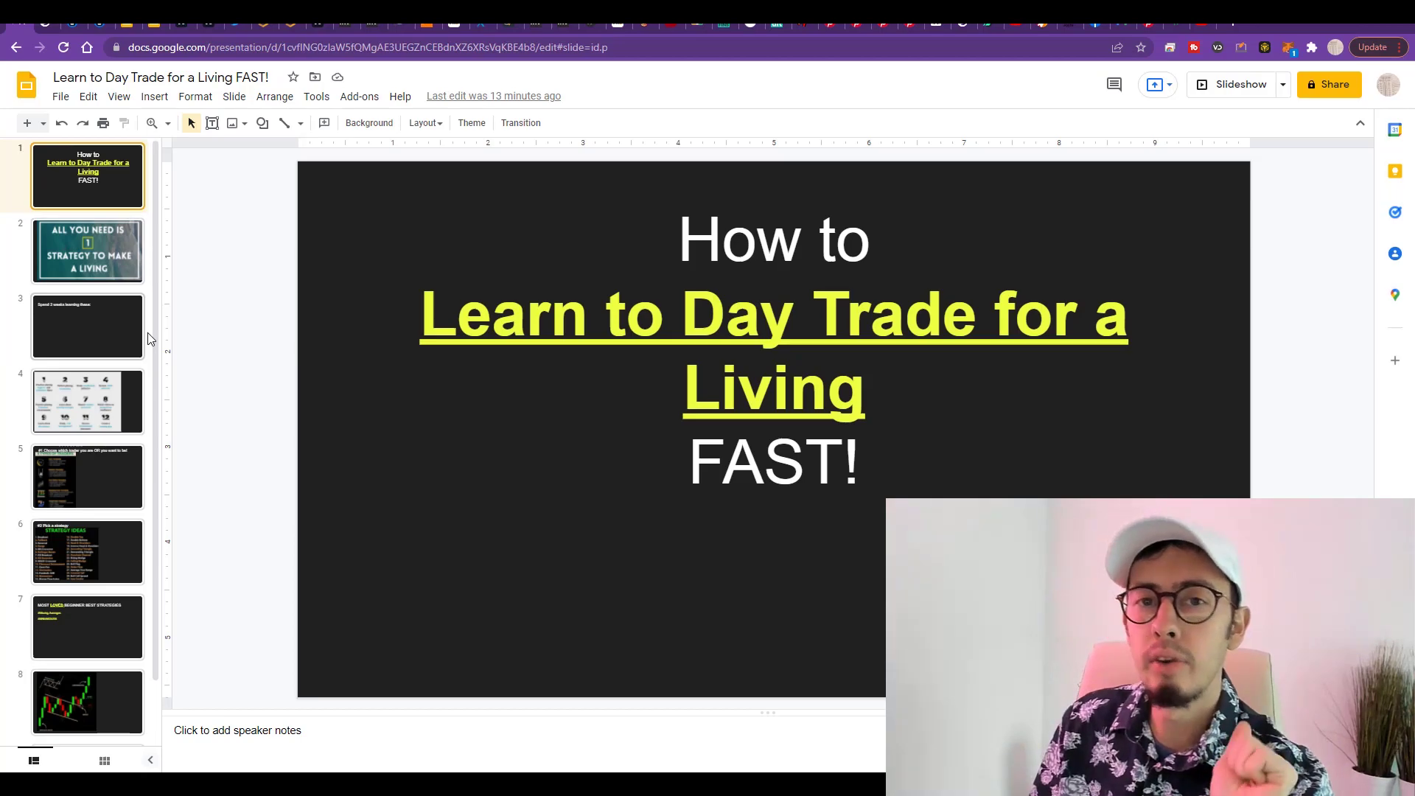
{"action": "left_click", "coordinate": [77, 412]}
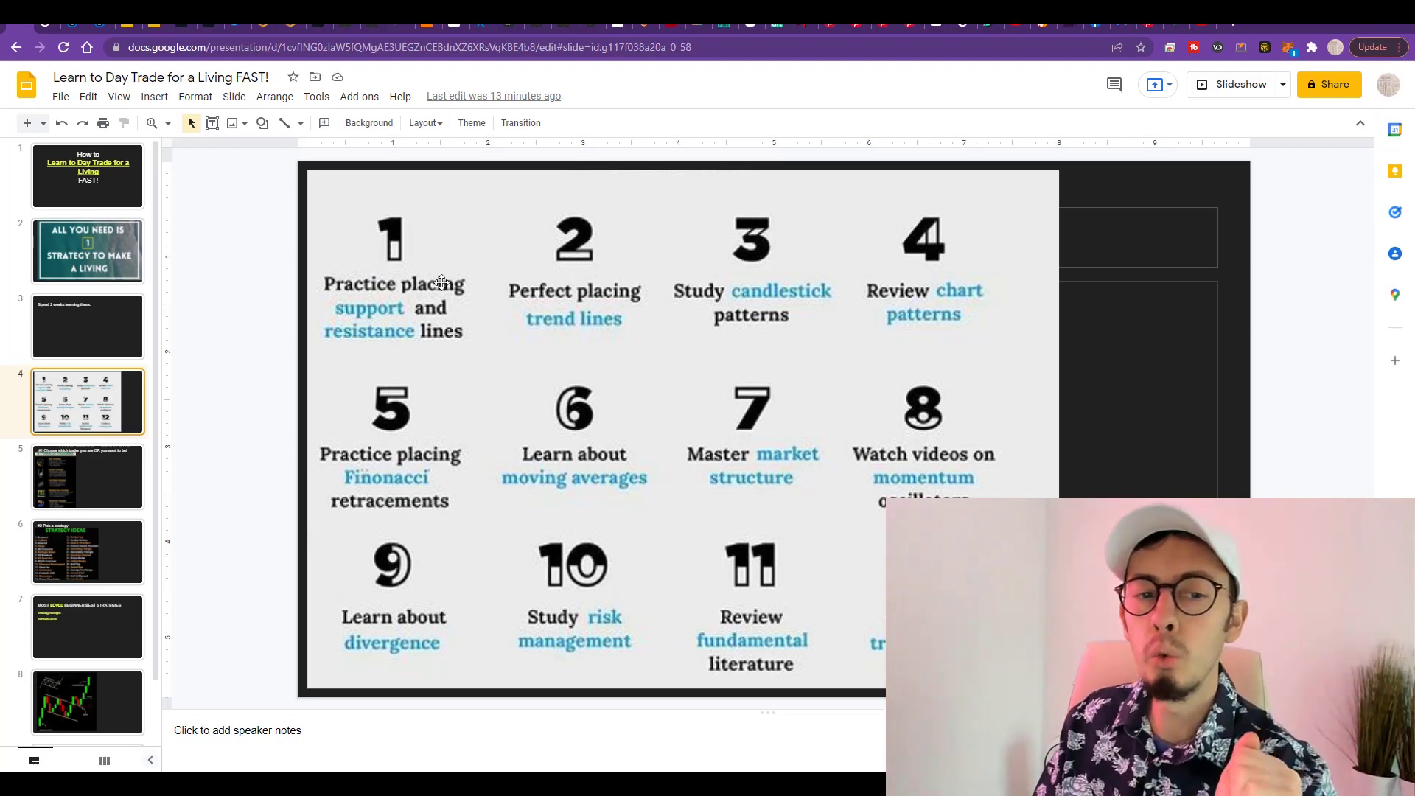
{"action": "left_click", "coordinate": [657, 417]}
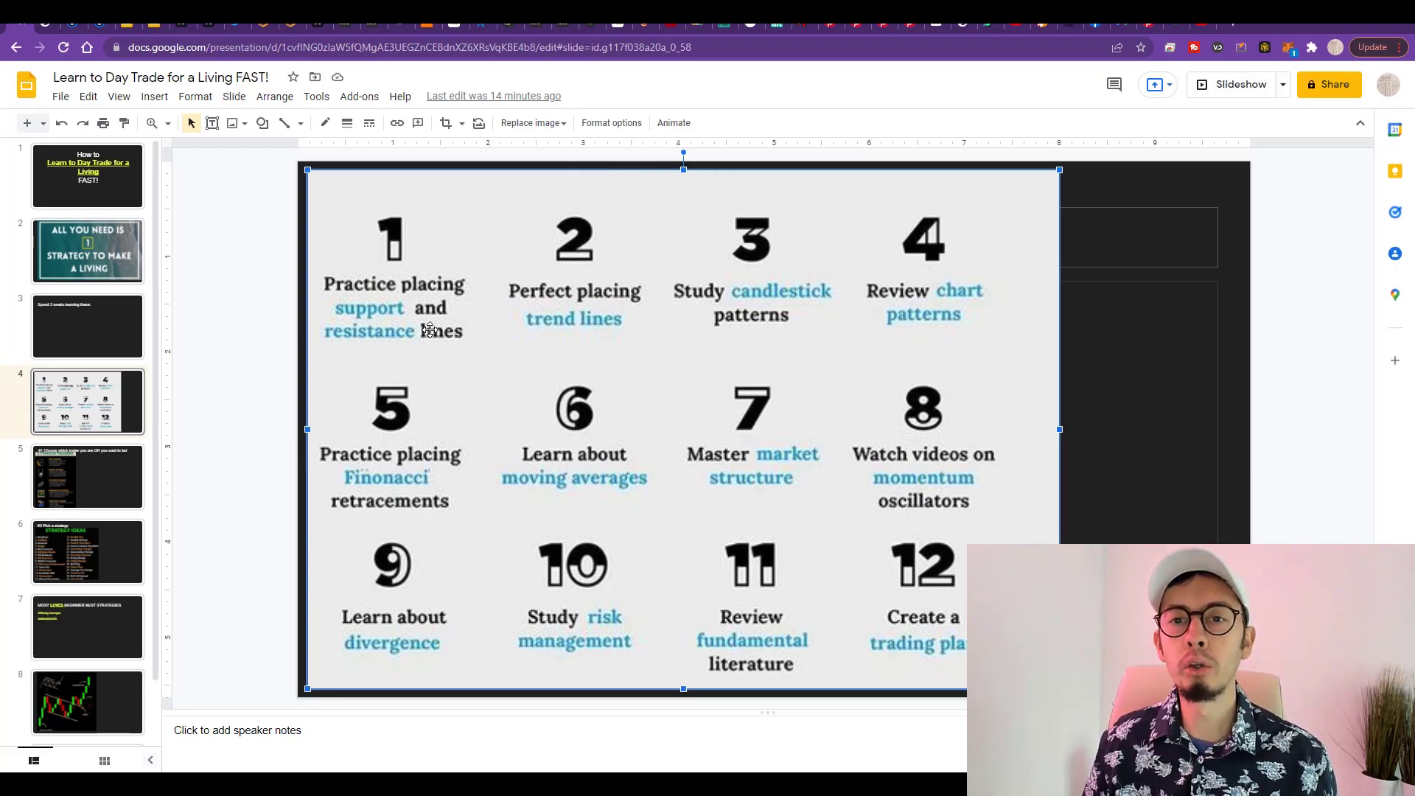
Step: Switch the TradingView USDCAD chart from 15-minute to 1-day candles
{"action": "left_click", "coordinate": [186, 31]}
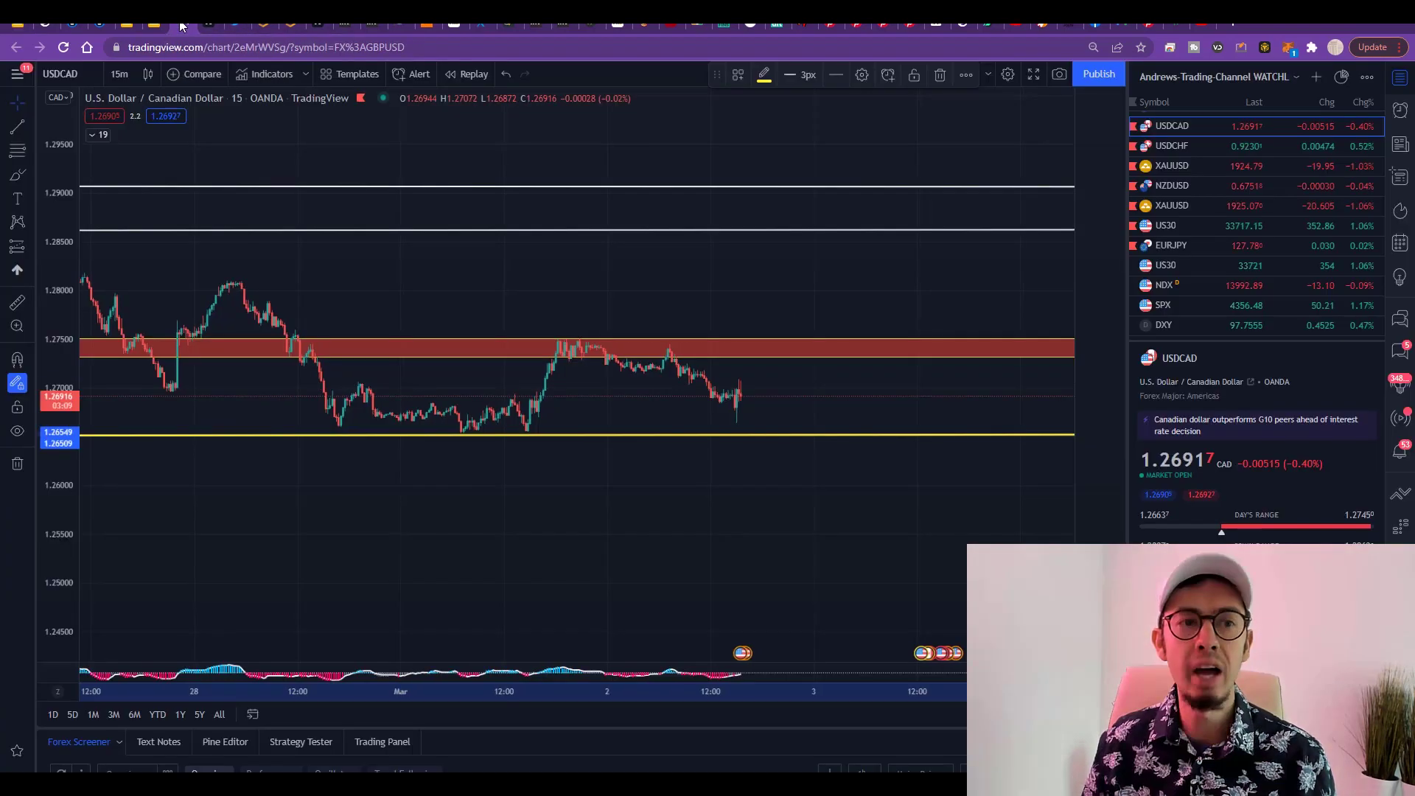
{"action": "scroll", "coordinate": [501, 395], "scroll_direction": "down", "scroll_amount": 2}
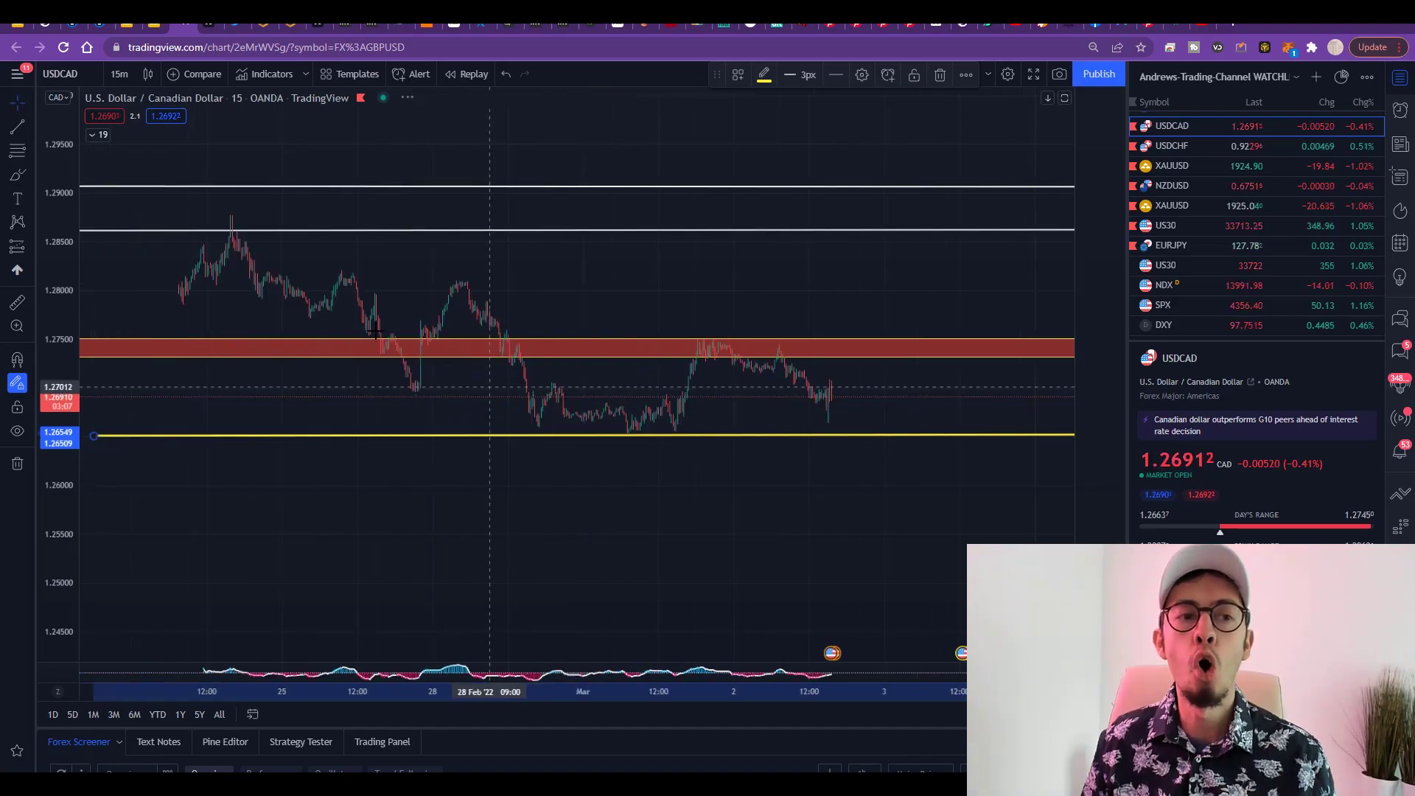
{"action": "left_click", "coordinate": [119, 74]}
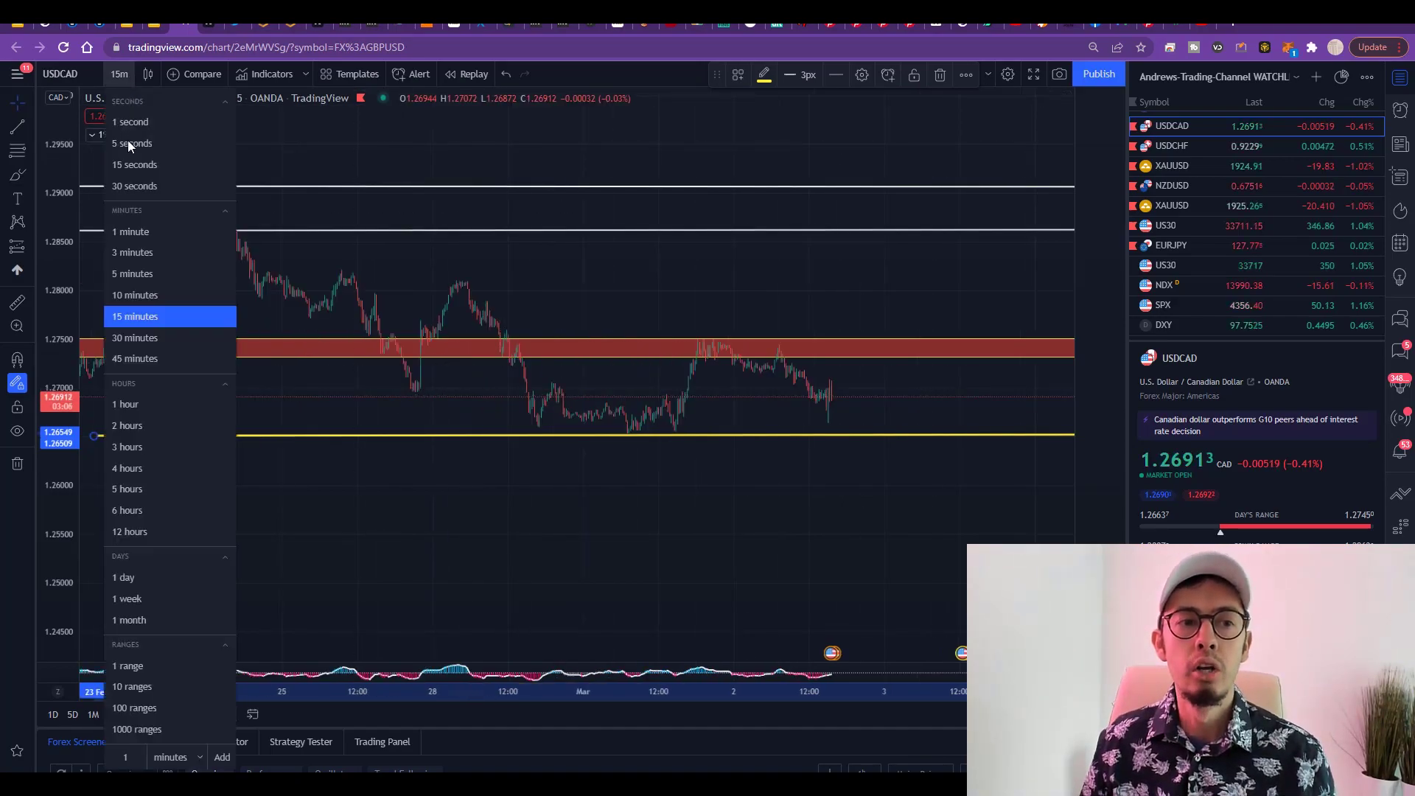
{"action": "left_click", "coordinate": [161, 580]}
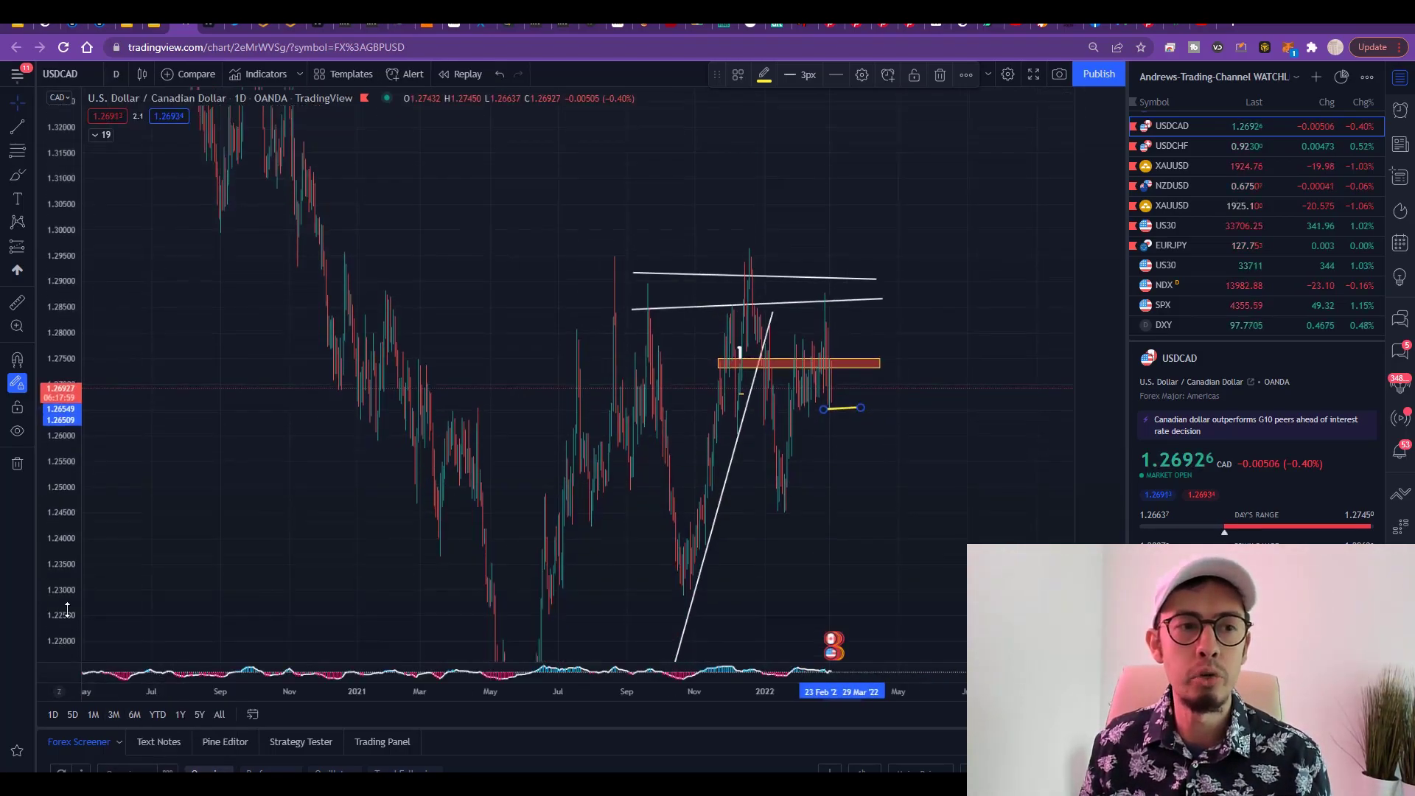
{"action": "scroll", "coordinate": [388, 424], "scroll_direction": "up", "scroll_amount": 5}
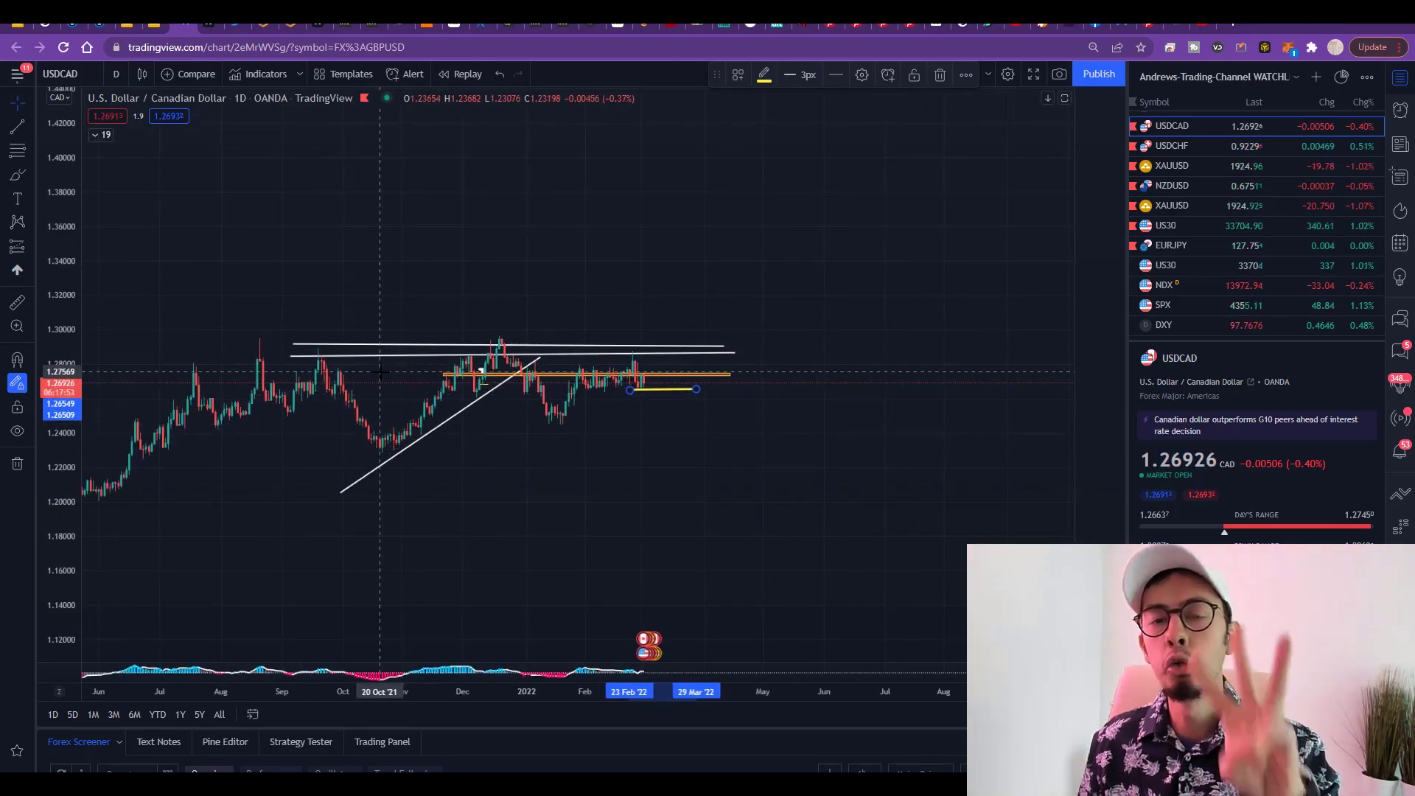
{"action": "left_click", "coordinate": [17, 175]}
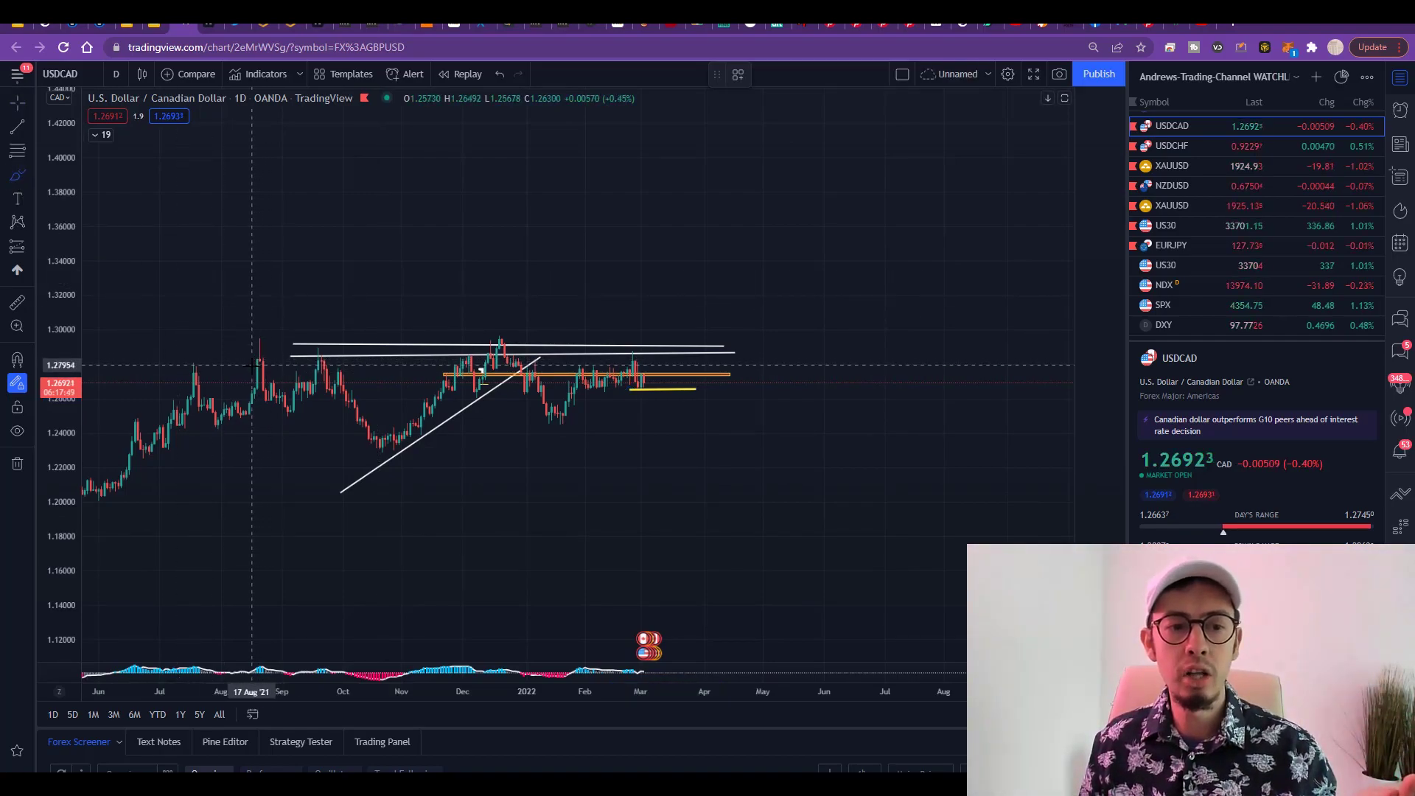
{"action": "left_click_drag", "start_coordinate": [255, 361], "coordinate": [278, 293]}
{"action": "left_click_drag", "start_coordinate": [318, 361], "coordinate": [346, 296]}
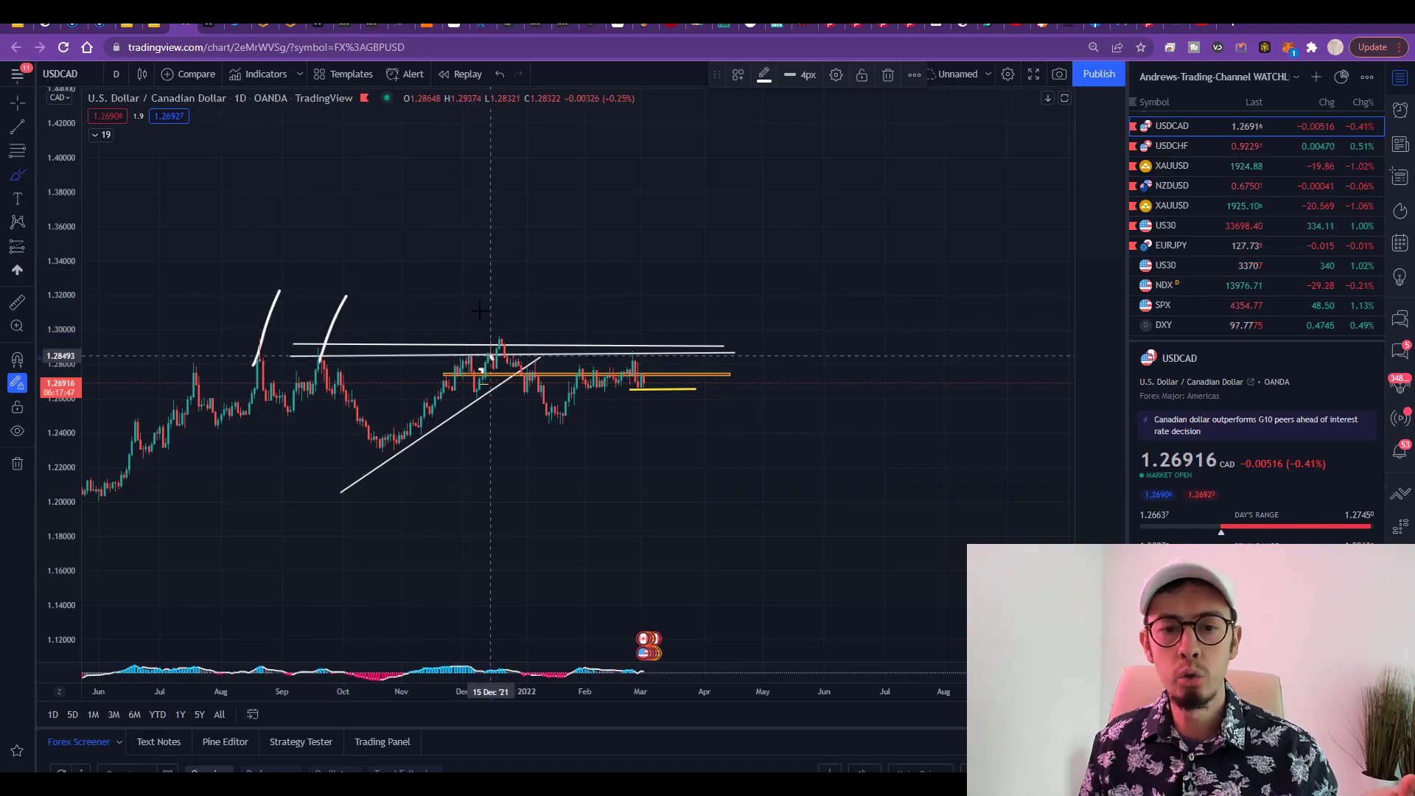
{"action": "left_click_drag", "start_coordinate": [479, 317], "coordinate": [515, 308]}
{"action": "left_click_drag", "start_coordinate": [632, 346], "coordinate": [639, 361]}
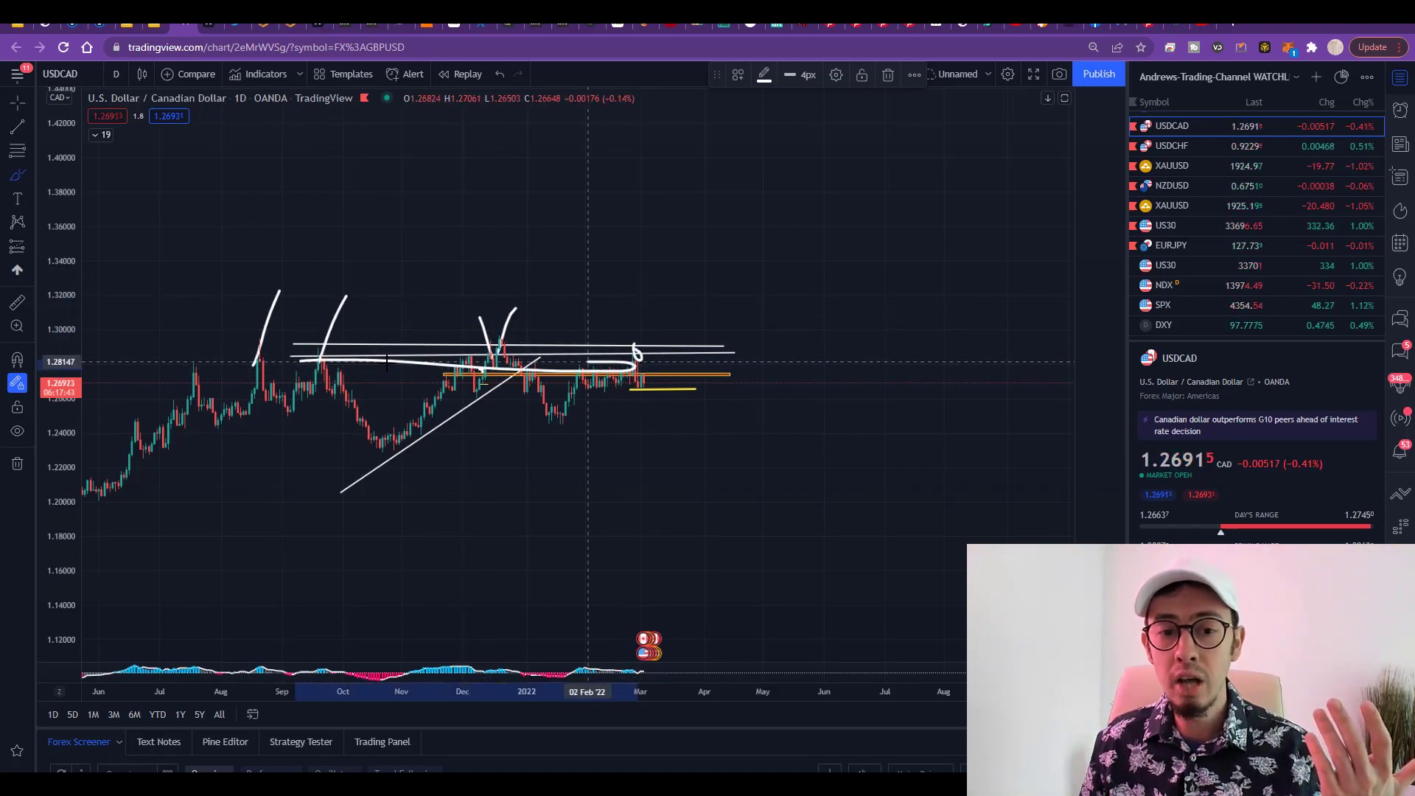
{"action": "left_click", "coordinate": [649, 348]}
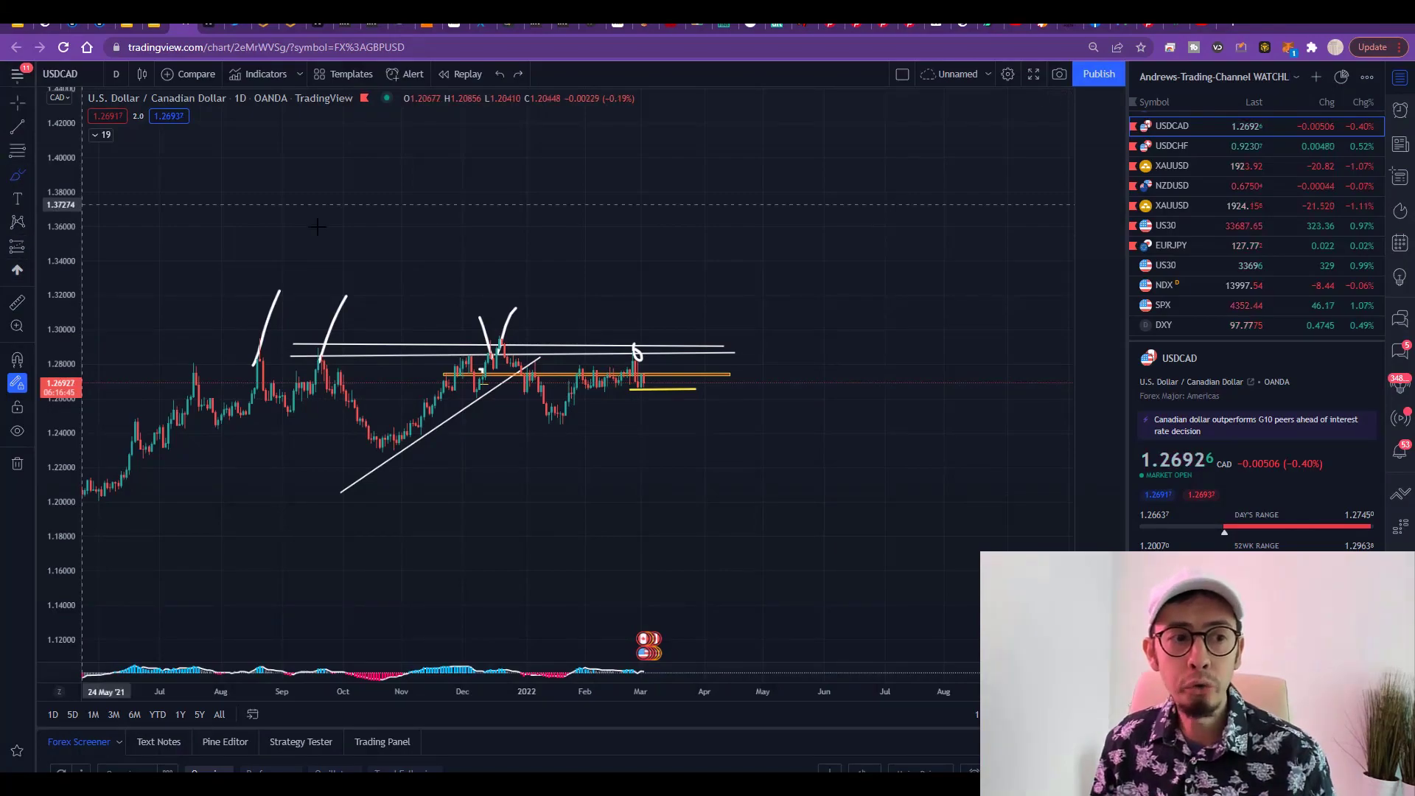
{"action": "mouse_move", "coordinate": [337, 212]}
{"action": "left_mouse_down"}
{"action": "mouse_move", "coordinate": [633, 368]}
{"action": "mouse_move", "coordinate": [402, 413]}
{"action": "mouse_move", "coordinate": [523, 445]}
{"action": "left_mouse_up"}
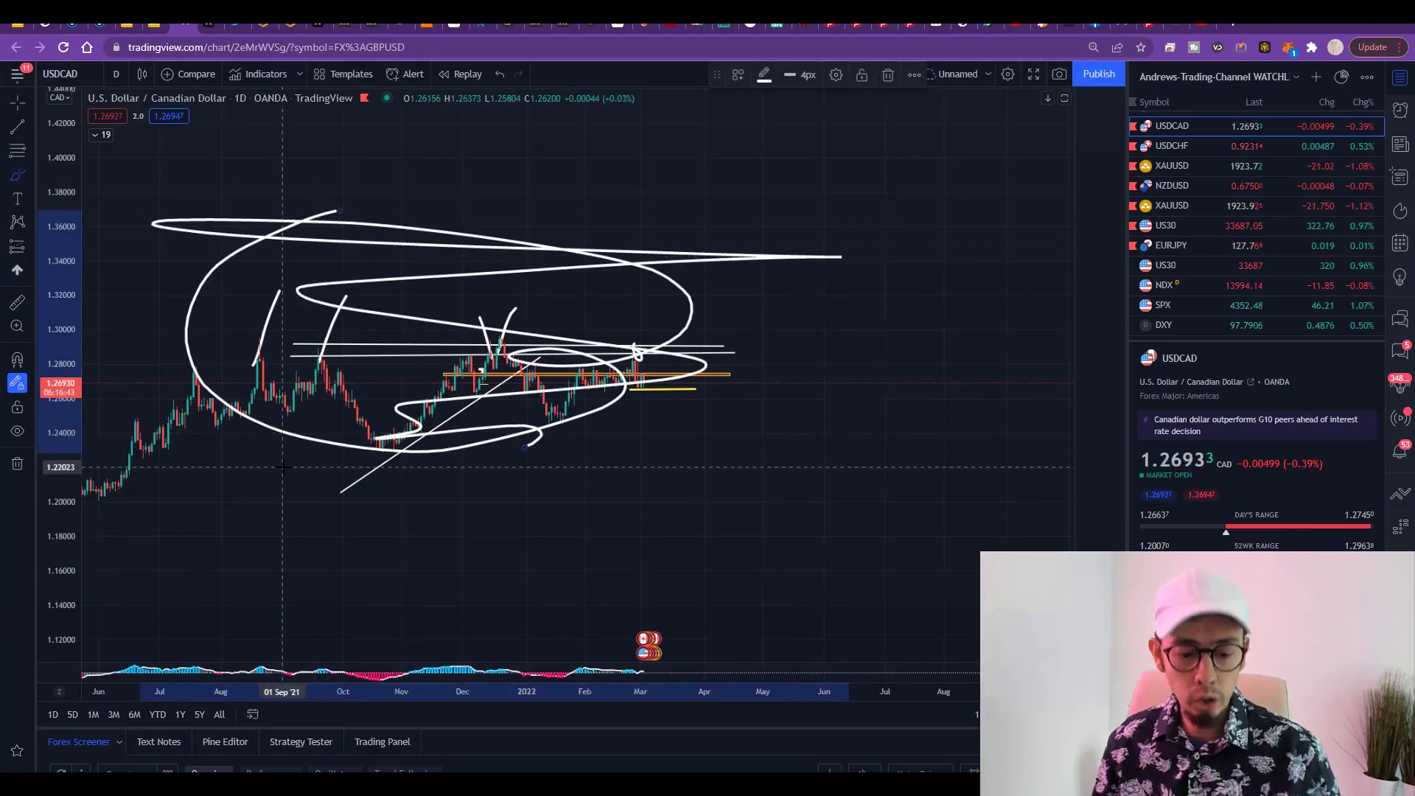
{"action": "key", "text": "ctrl+z"}
{"action": "key", "text": "ctrl+z"}
{"action": "key", "text": "ctrl+z"}
{"action": "key", "text": "ctrl+z"}
{"action": "key", "text": "ctrl+z"}
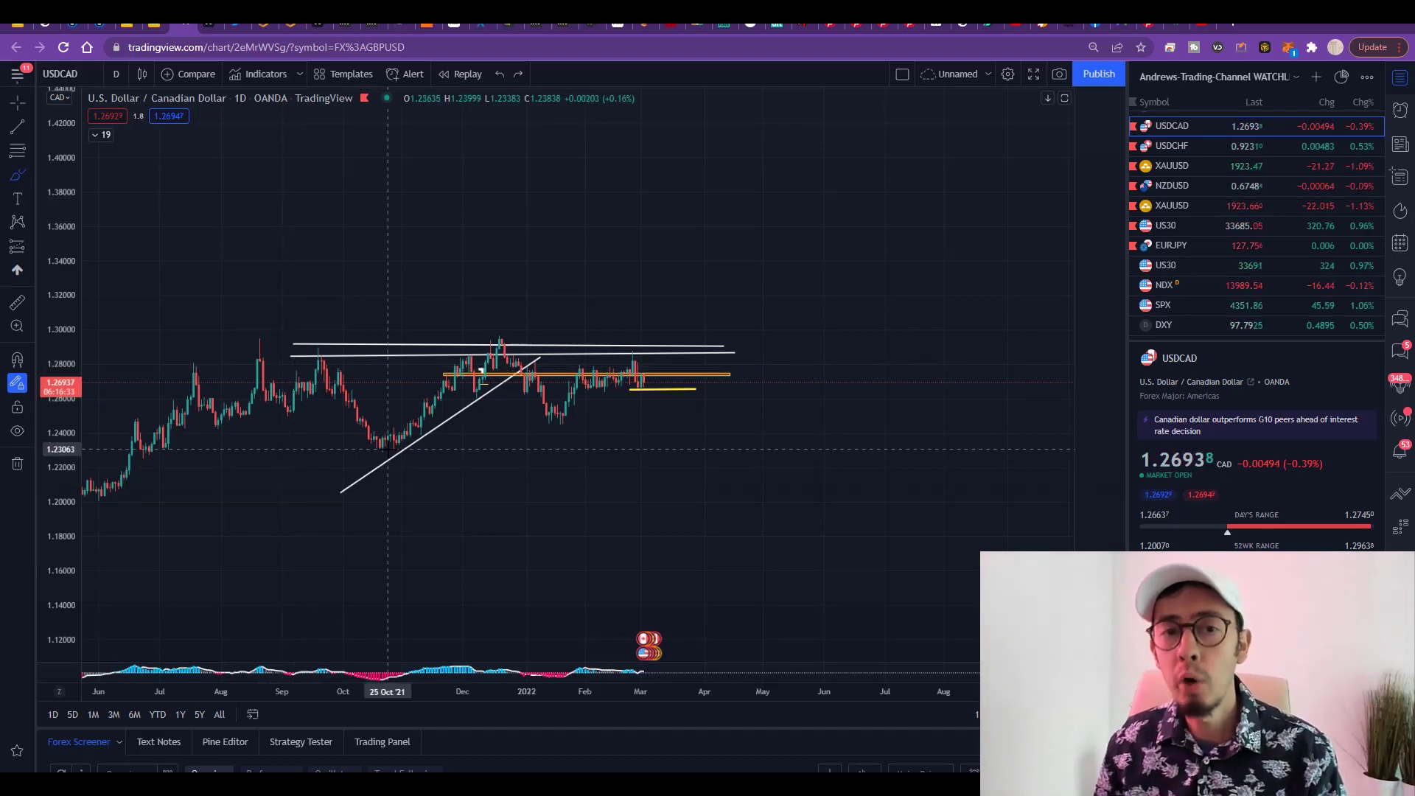
Step: Auto-fit the daily USDCAD price scale and zoom in on October through March
{"action": "left_click", "coordinate": [18, 22]}
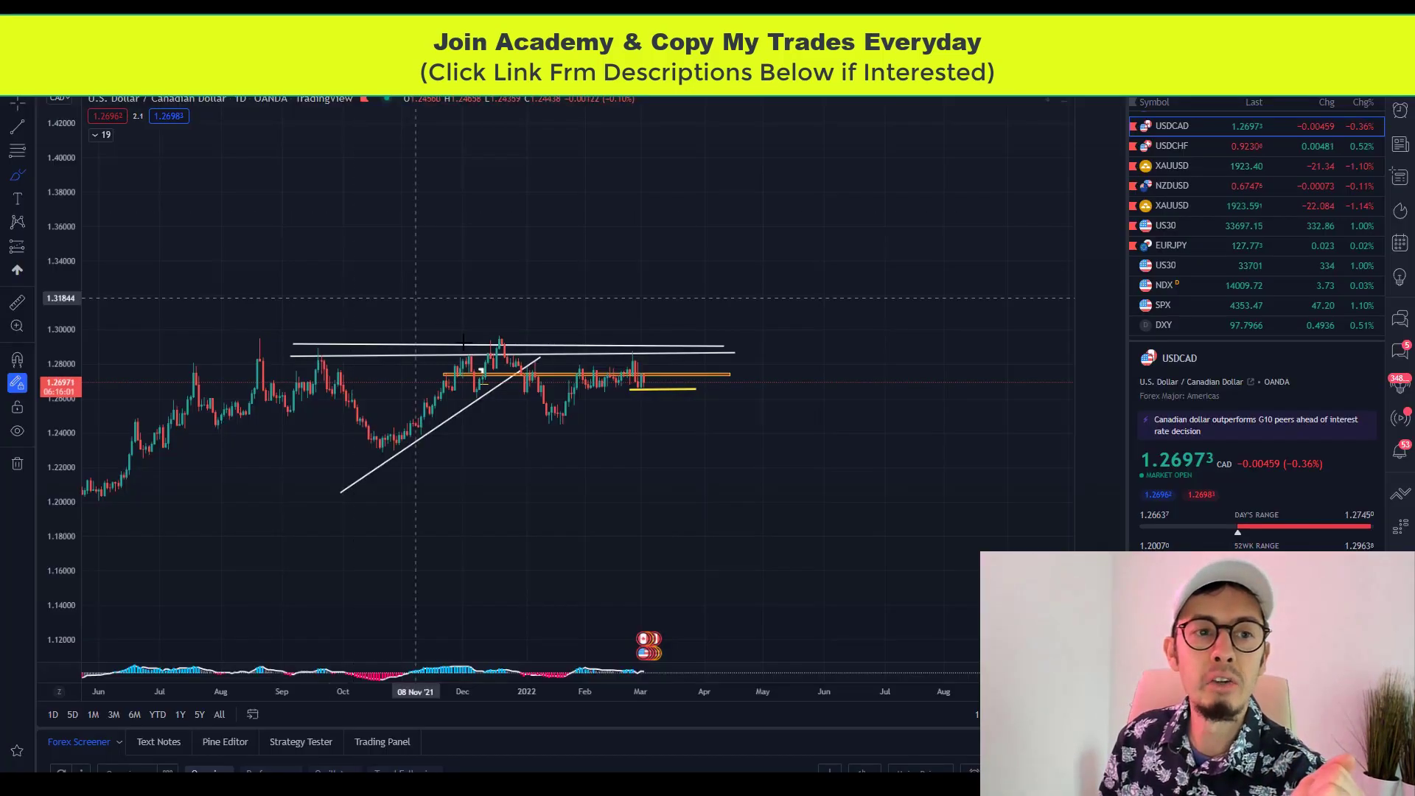
{"action": "scroll", "coordinate": [72, 549], "scroll_direction": "down", "scroll_amount": 3}
{"action": "double_click", "coordinate": [72, 549]}
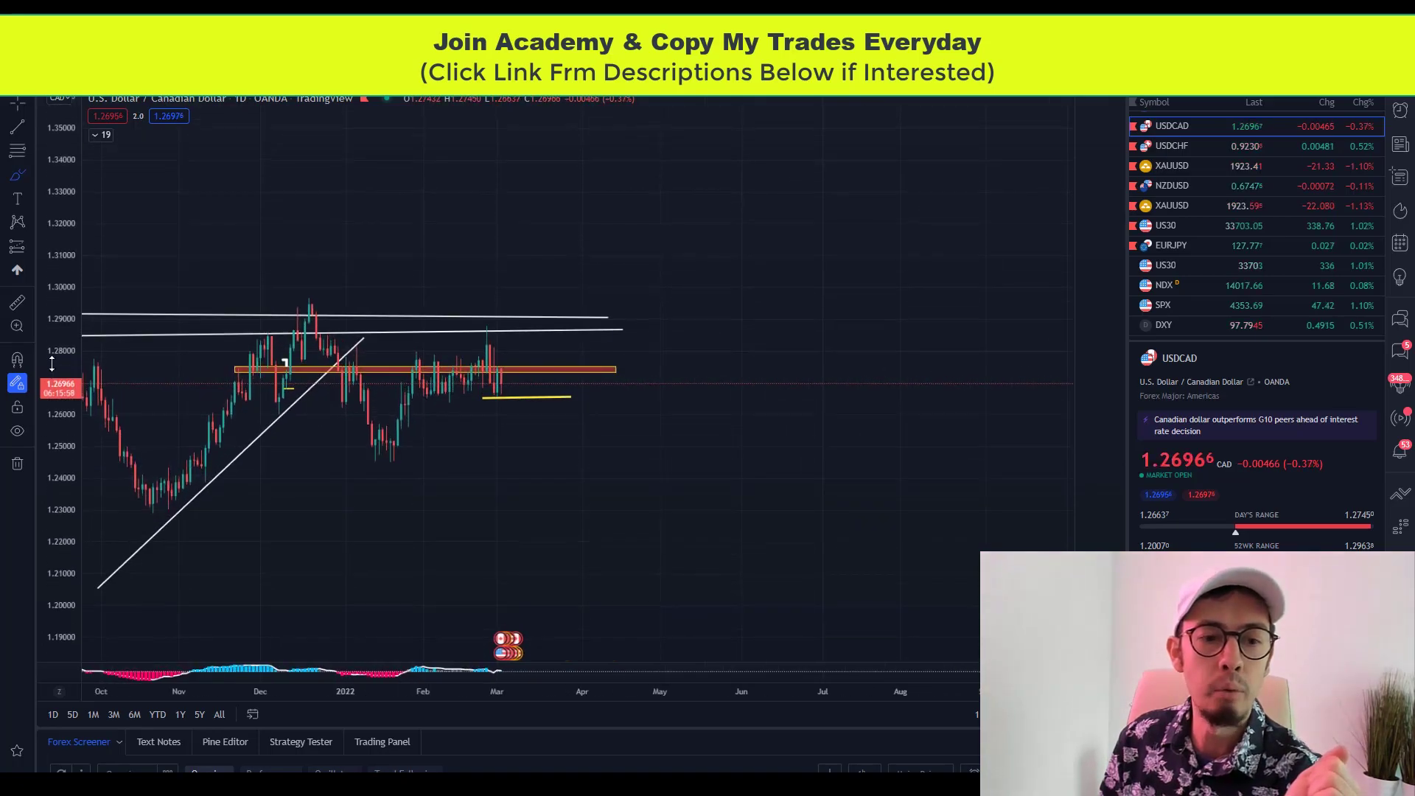
{"action": "scroll", "coordinate": [663, 324], "scroll_direction": "up", "scroll_amount": 3}
{"action": "scroll", "coordinate": [663, 324], "scroll_direction": "up", "scroll_amount": 3}
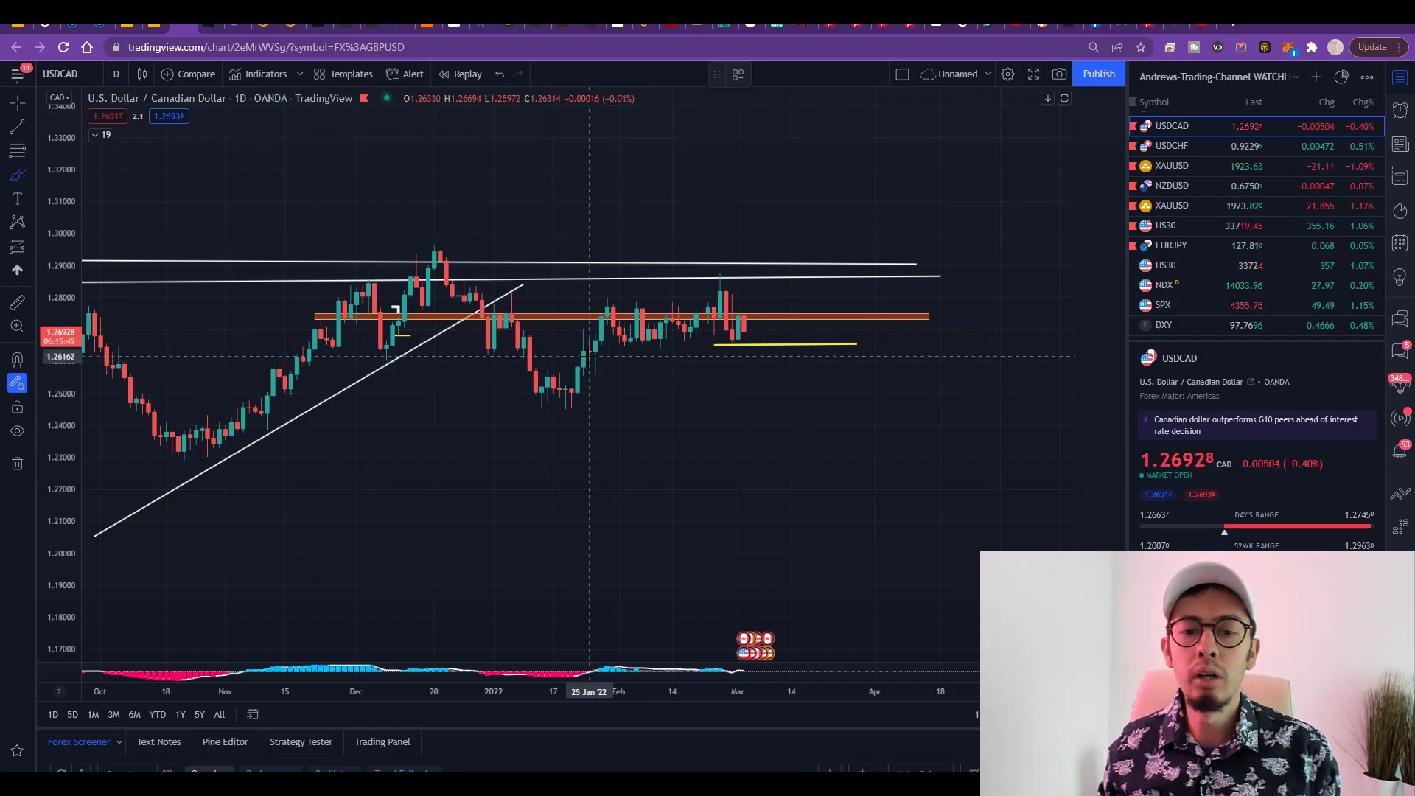
Step: Try and remove trial brush marks around the January lows on the USDCAD chart
{"action": "mouse_move", "coordinate": [587, 352]}
{"action": "left_mouse_down"}
{"action": "mouse_move", "coordinate": [517, 369]}
{"action": "mouse_move", "coordinate": [602, 398]}
{"action": "mouse_move", "coordinate": [595, 341]}
{"action": "left_mouse_up"}
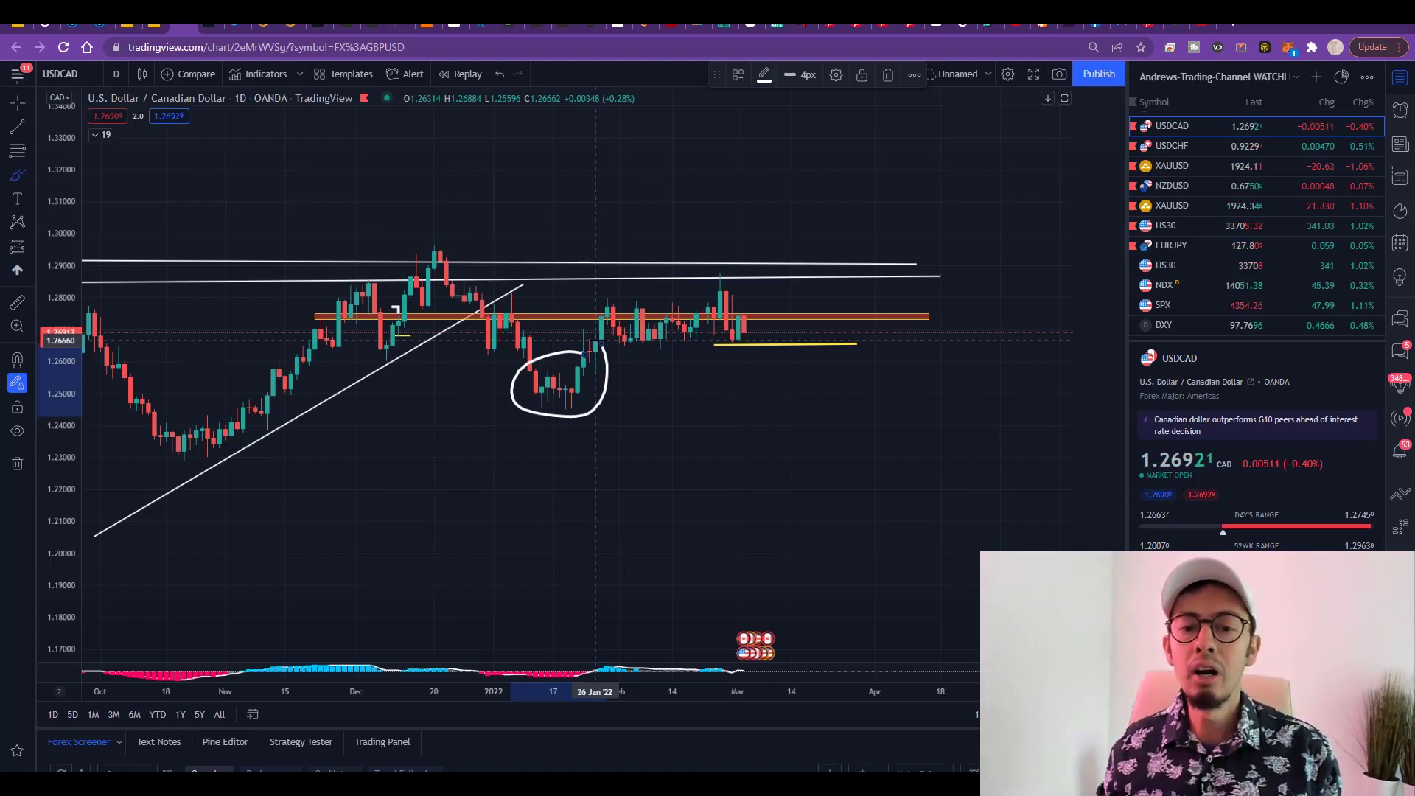
{"action": "key", "text": "Delete"}
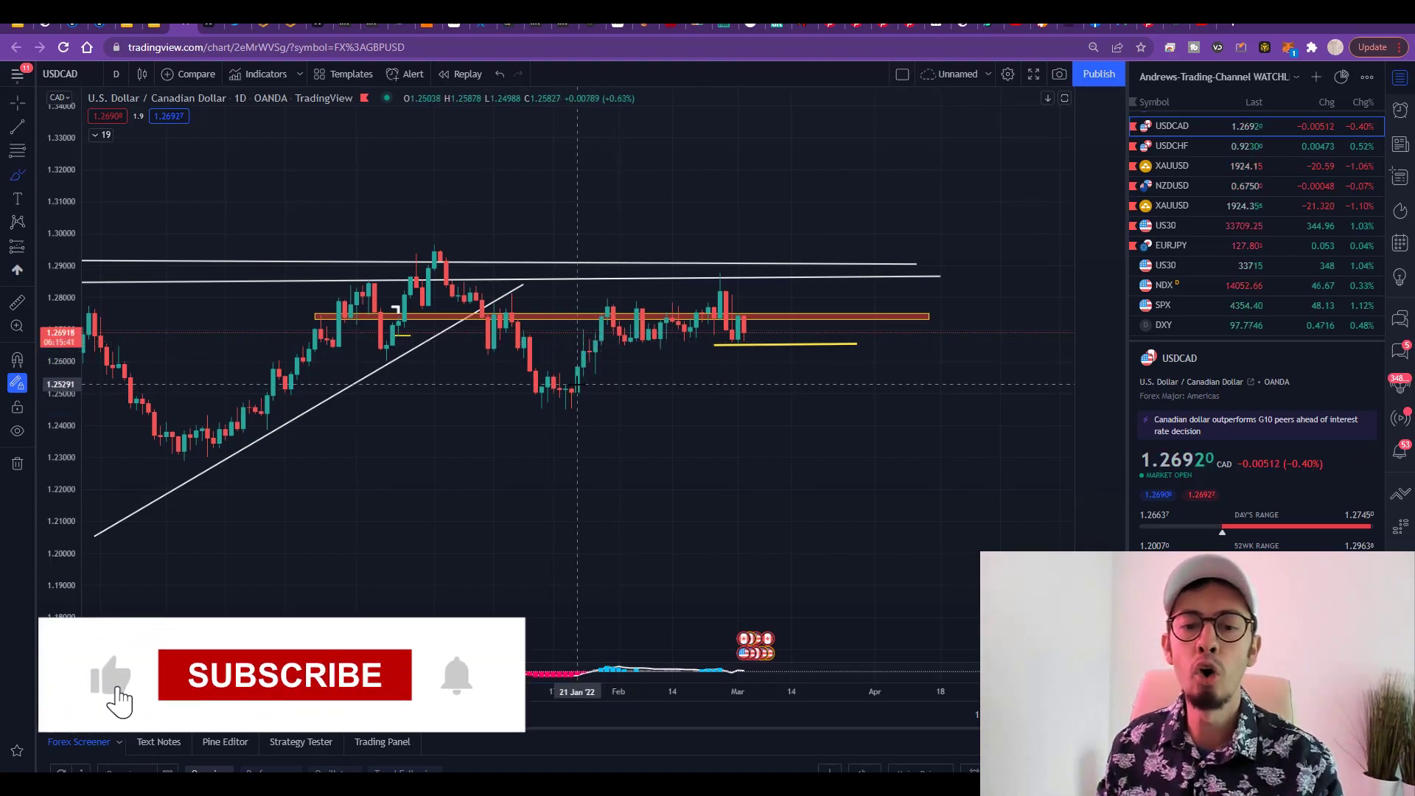
{"action": "scroll", "coordinate": [577, 384], "scroll_direction": "up", "scroll_amount": 5}
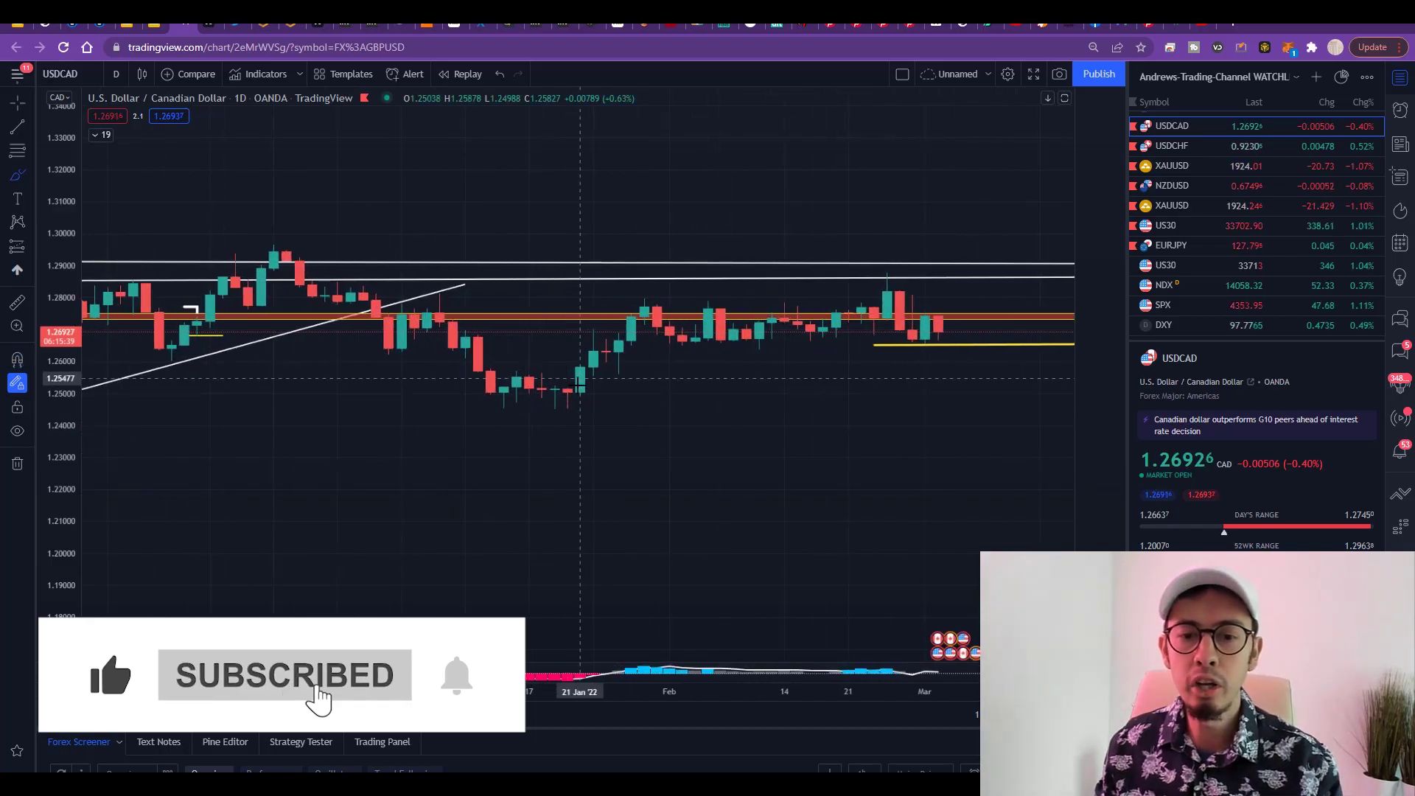
{"action": "mouse_move", "coordinate": [566, 382]}
{"action": "left_mouse_down"}
{"action": "mouse_move", "coordinate": [568, 410]}
{"action": "mouse_move", "coordinate": [578, 382]}
{"action": "left_mouse_up"}
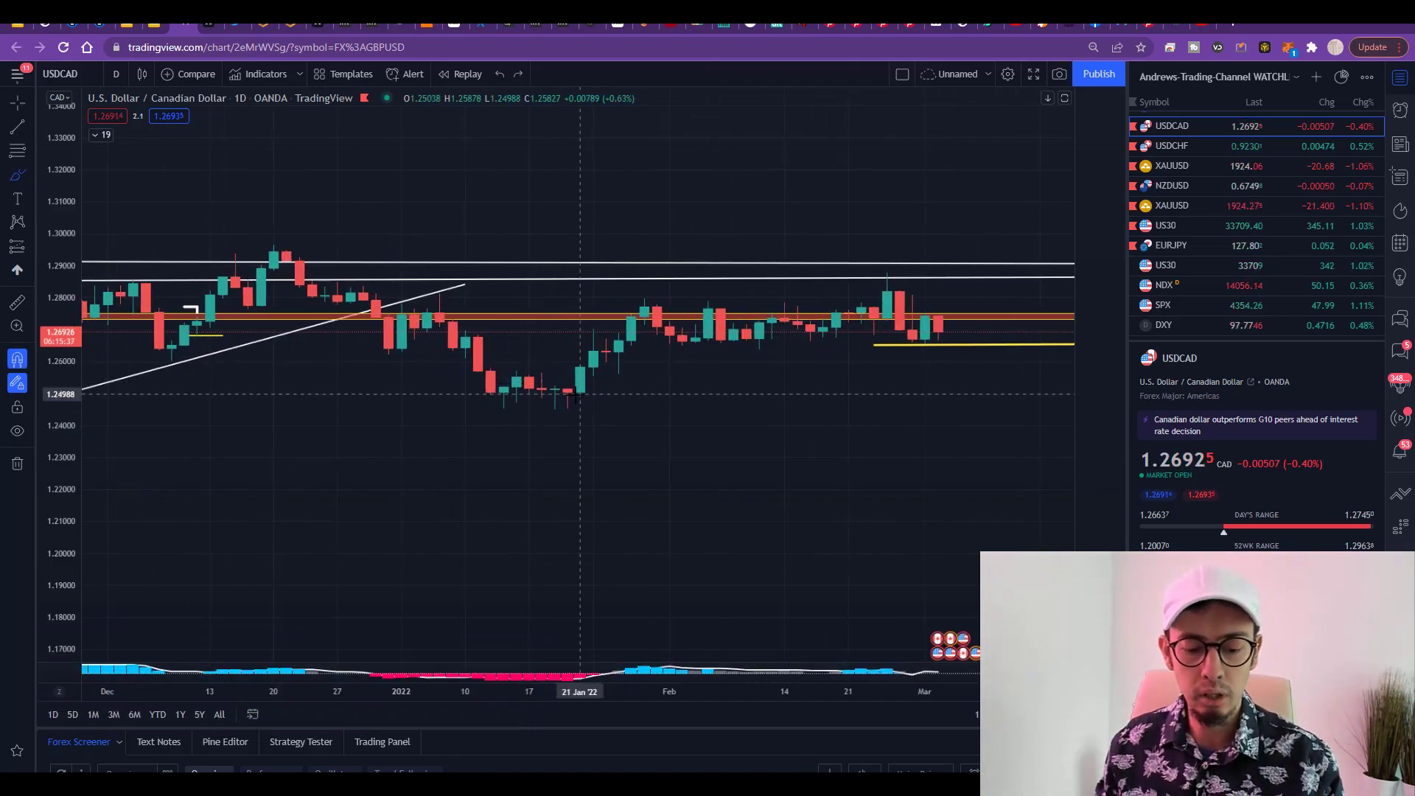
{"action": "mouse_move", "coordinate": [444, 359]}
{"action": "left_mouse_down"}
{"action": "mouse_move", "coordinate": [549, 444]}
{"action": "mouse_move", "coordinate": [657, 361]}
{"action": "left_mouse_up"}
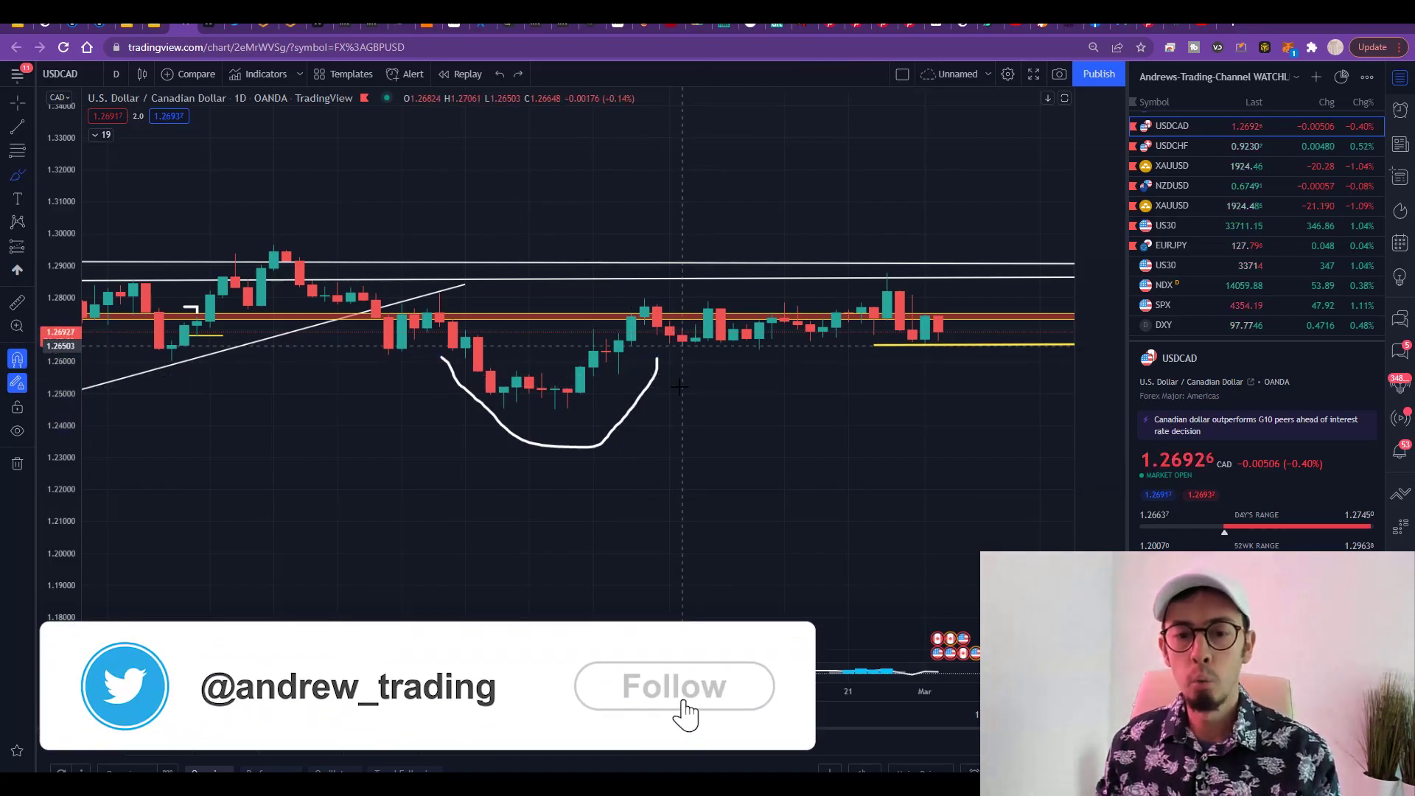
{"action": "scroll", "coordinate": [669, 344], "scroll_direction": "down", "scroll_amount": 3}
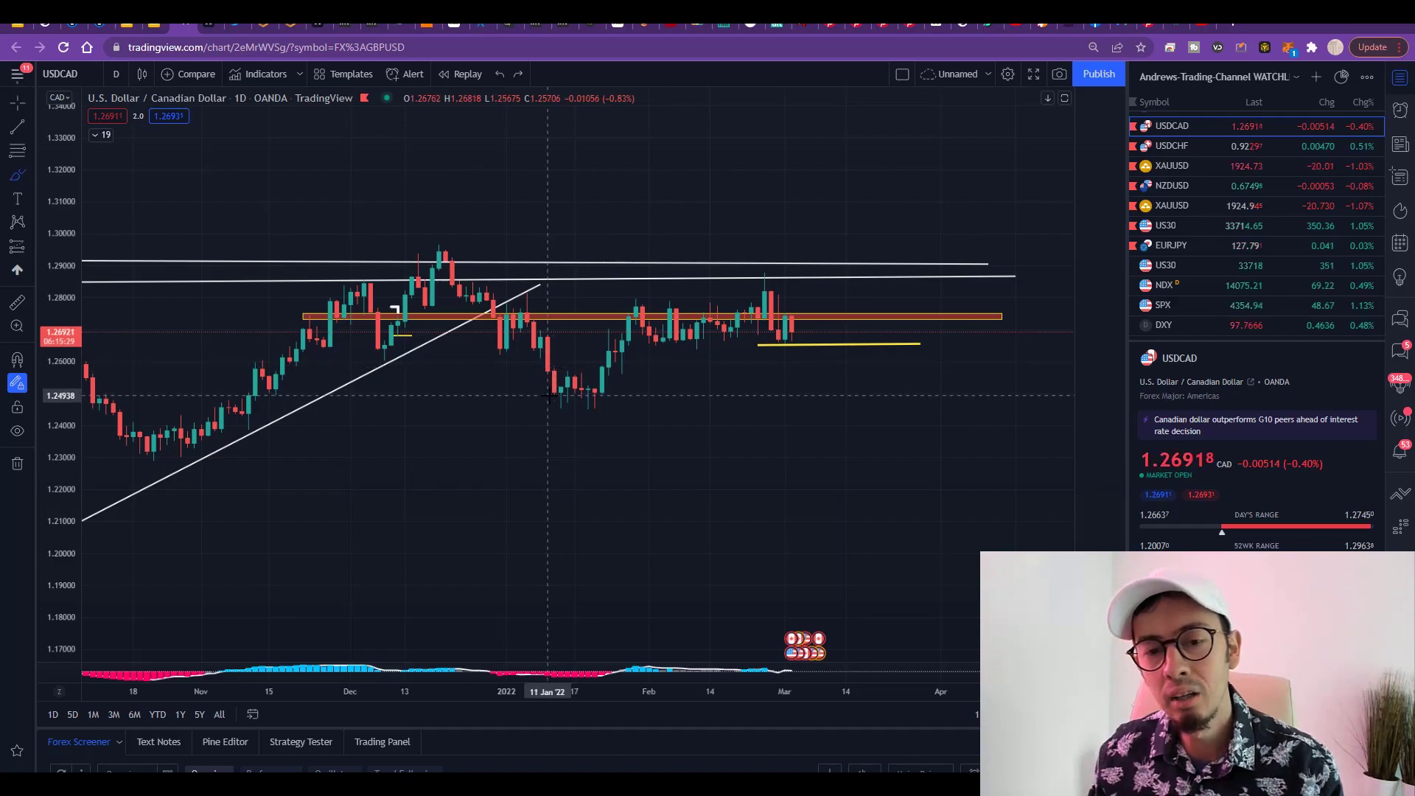
{"action": "scroll", "coordinate": [560, 398], "scroll_direction": "up", "scroll_amount": 3}
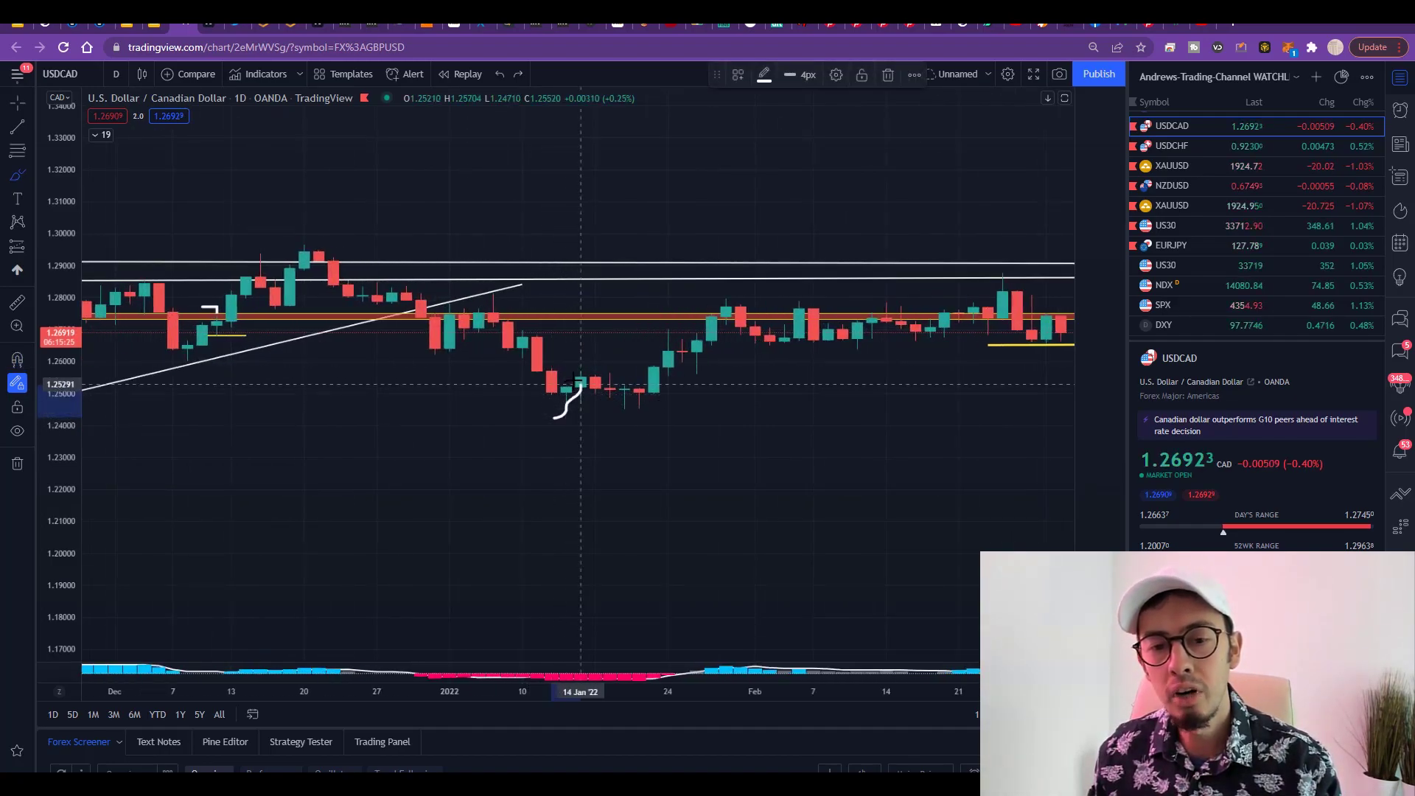
{"action": "left_click", "coordinate": [564, 423]}
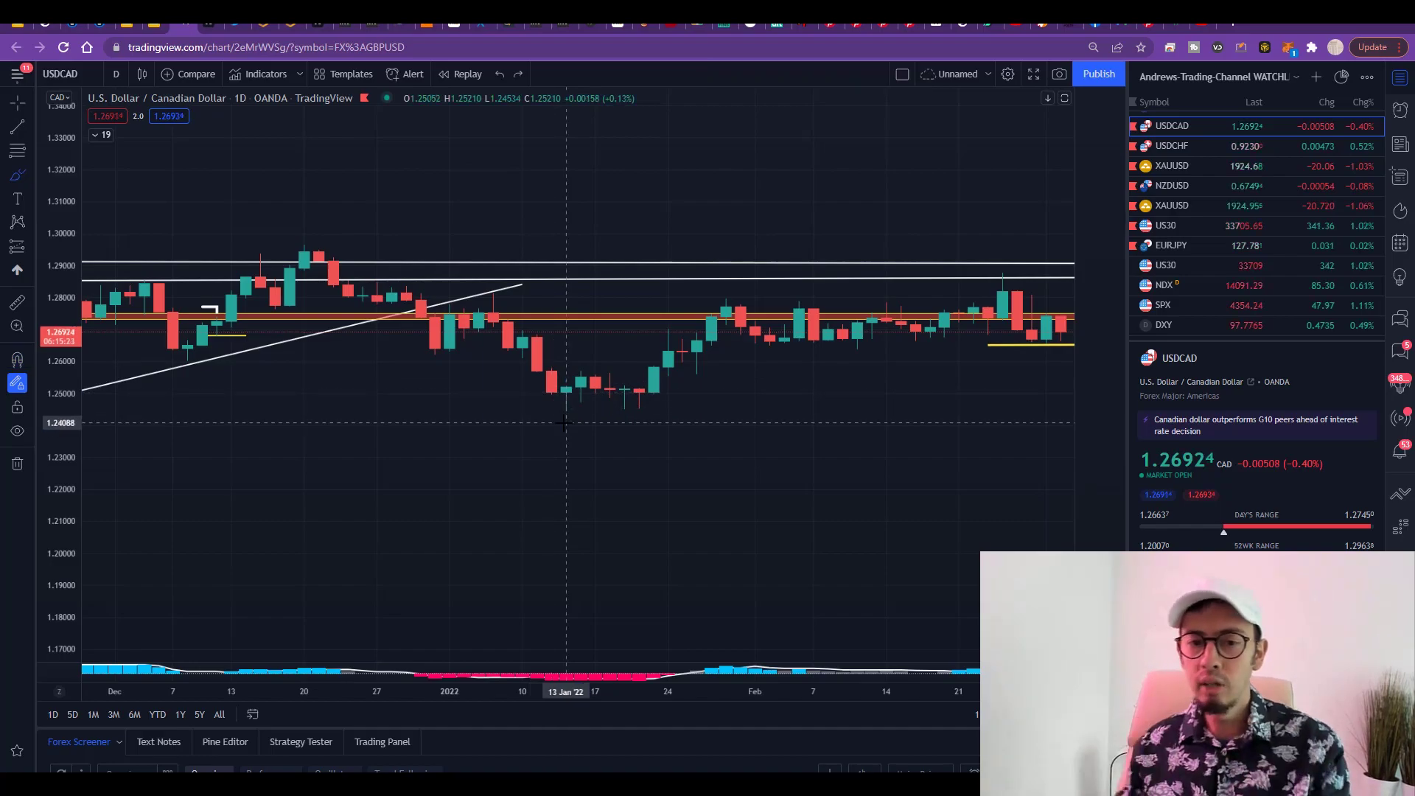
Step: Circle the January lows with a small loop, undoing stray strokes, then return to the slides
{"action": "mouse_move", "coordinate": [573, 374]}
{"action": "left_mouse_down"}
{"action": "mouse_move", "coordinate": [501, 415]}
{"action": "mouse_move", "coordinate": [566, 424]}
{"action": "left_mouse_up"}
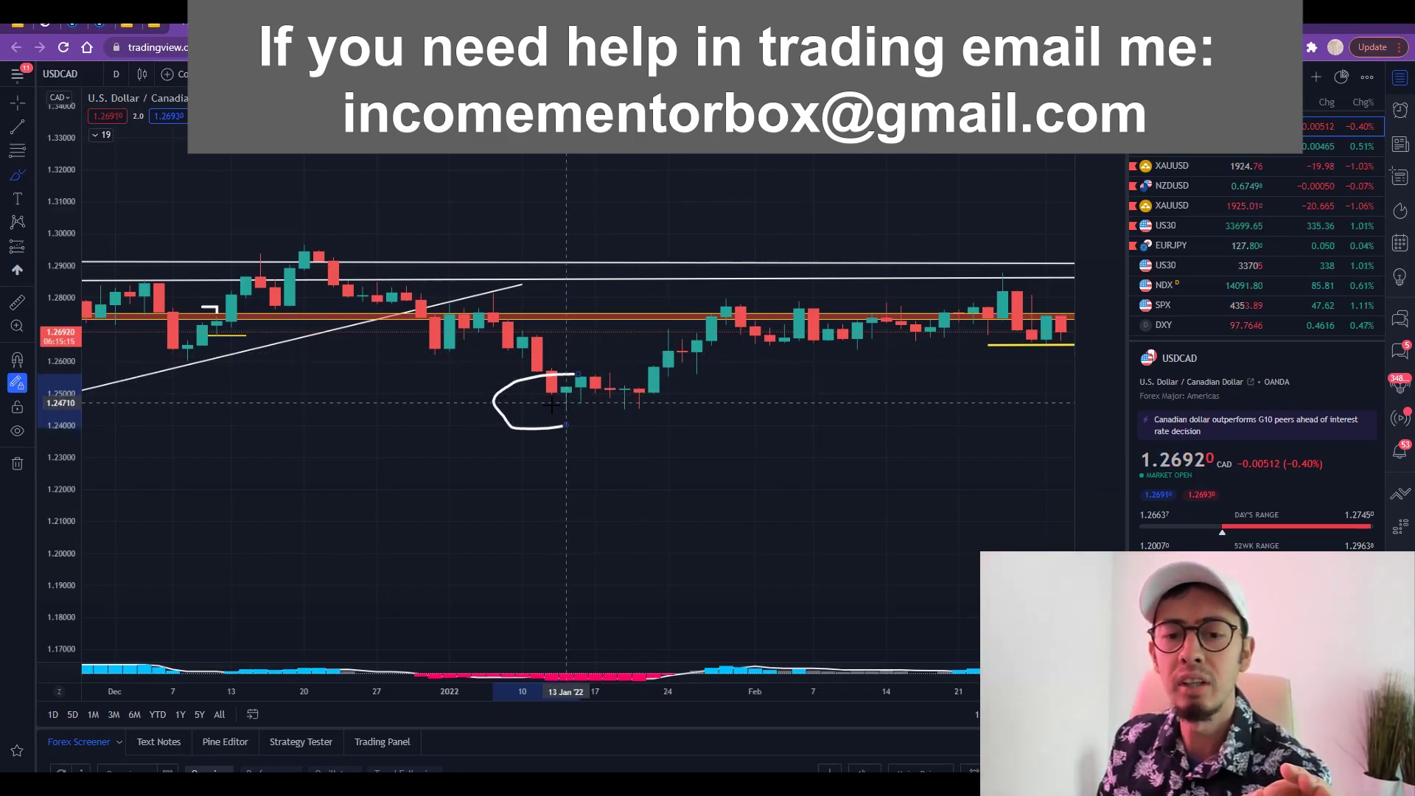
{"action": "left_click_drag", "start_coordinate": [466, 337], "coordinate": [581, 444]}
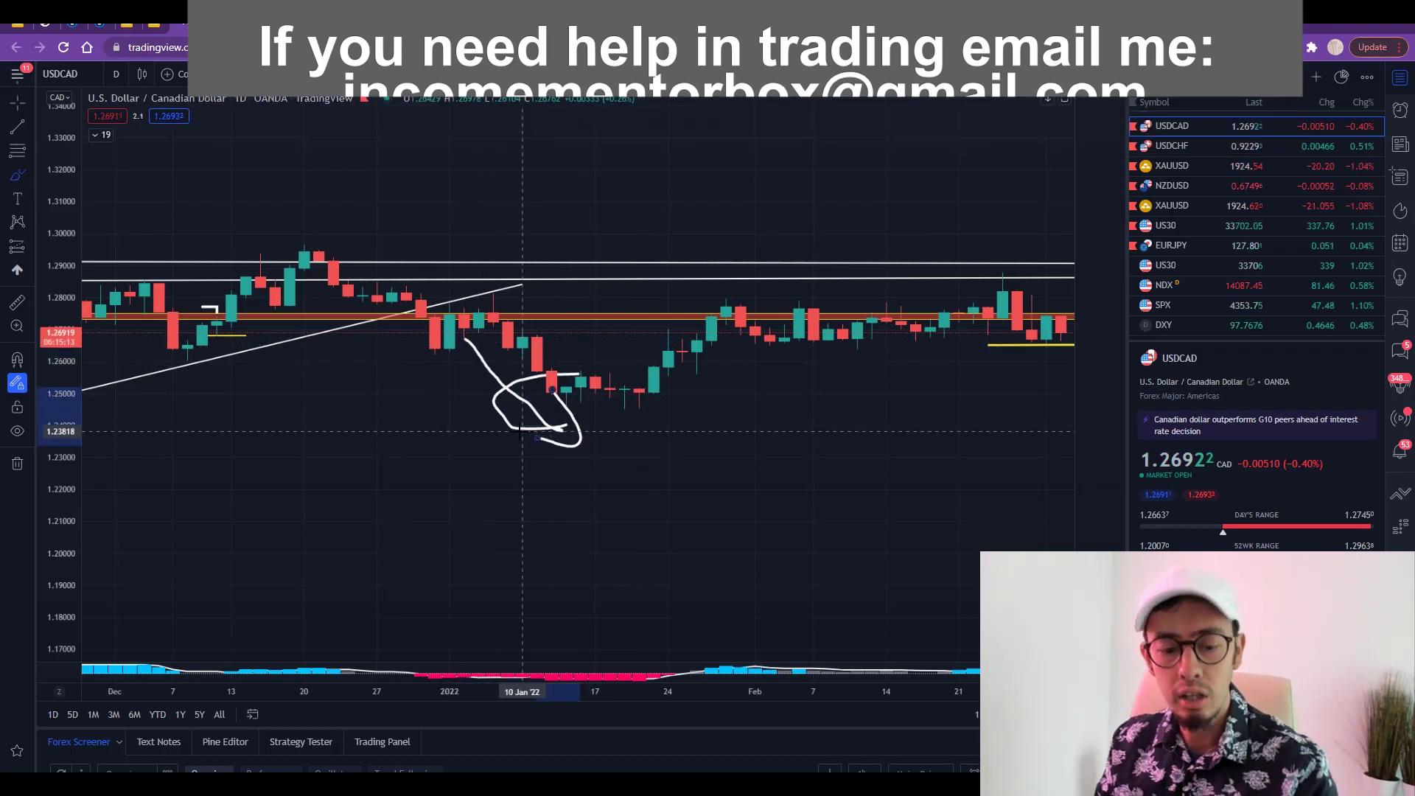
{"action": "key", "text": "ctrl+z"}
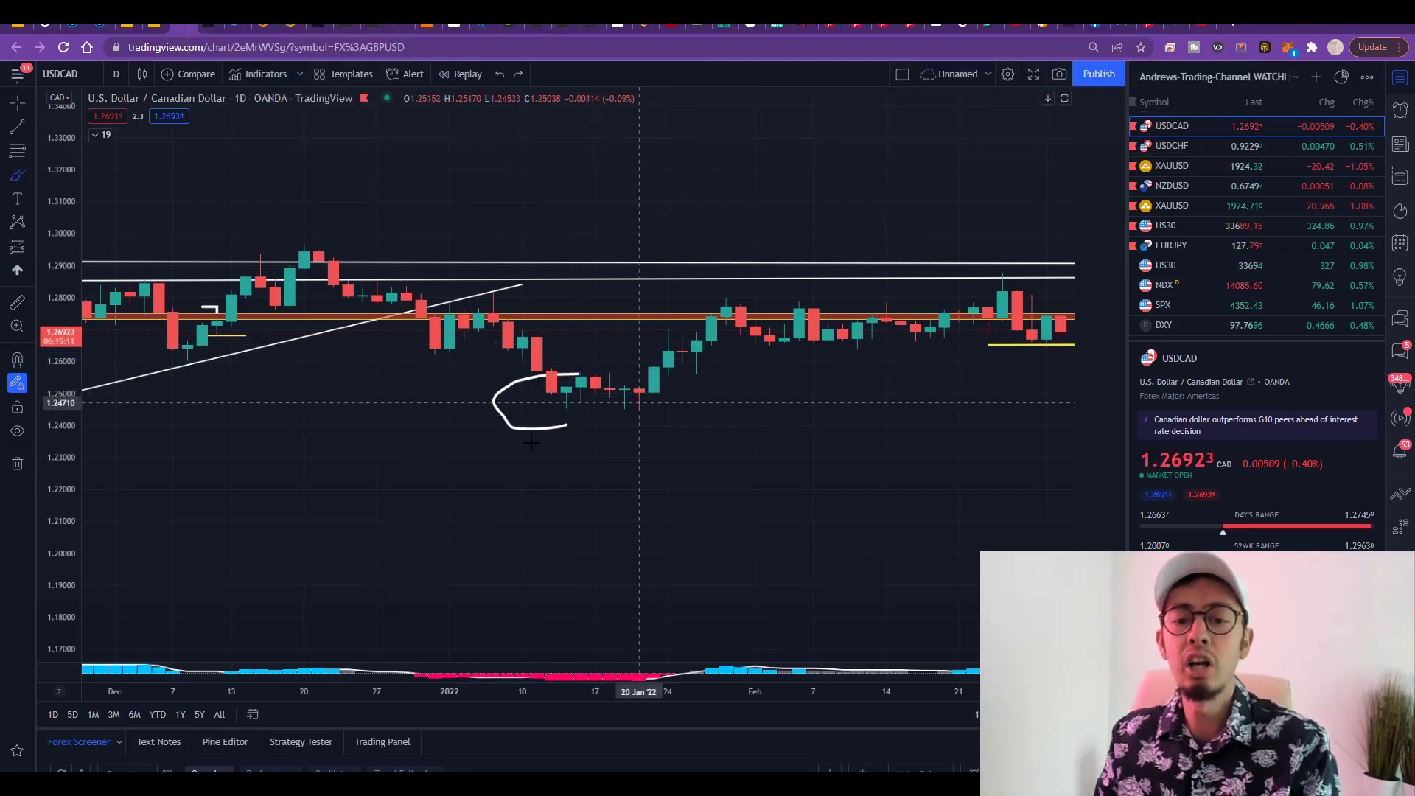
{"action": "mouse_move", "coordinate": [537, 393]}
{"action": "left_mouse_down"}
{"action": "mouse_move", "coordinate": [536, 403]}
{"action": "mouse_move", "coordinate": [682, 402]}
{"action": "mouse_move", "coordinate": [726, 306]}
{"action": "mouse_move", "coordinate": [759, 315]}
{"action": "left_mouse_up"}
{"action": "key", "text": "ctrl+z"}
{"action": "key", "text": "ctrl+z"}
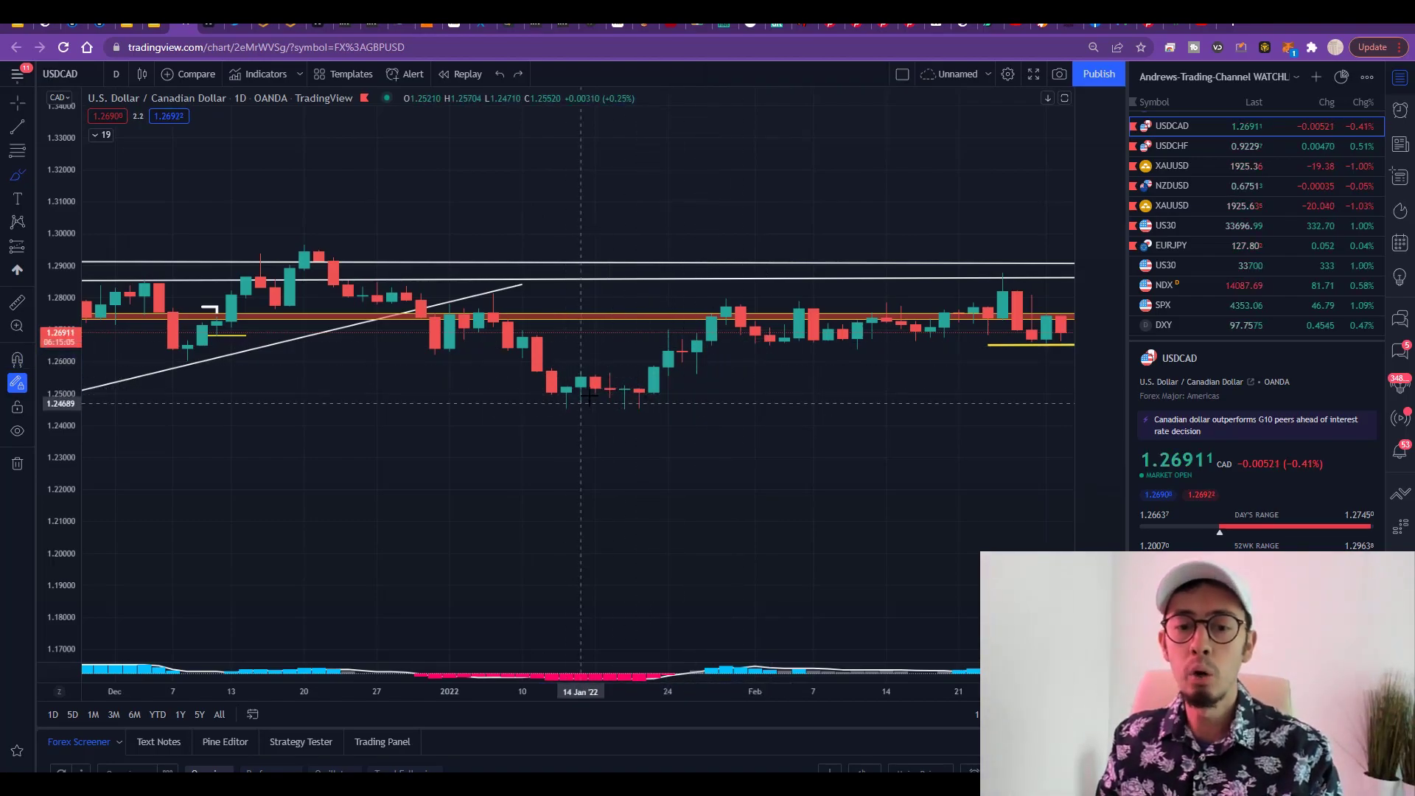
{"action": "mouse_move", "coordinate": [577, 380]}
{"action": "left_mouse_down"}
{"action": "mouse_move", "coordinate": [566, 415]}
{"action": "mouse_move", "coordinate": [581, 395]}
{"action": "left_mouse_up"}
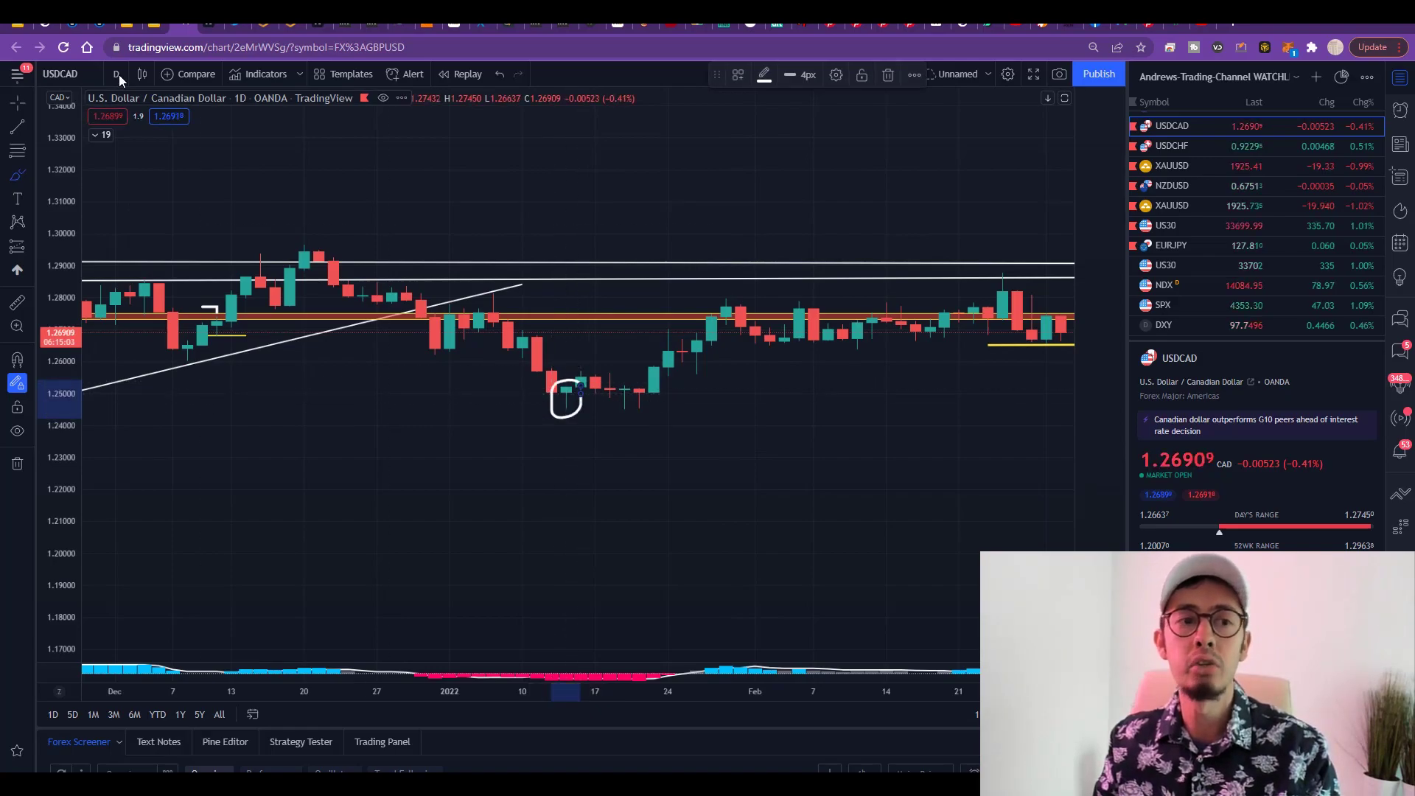
{"action": "key", "text": "ctrl+1"}
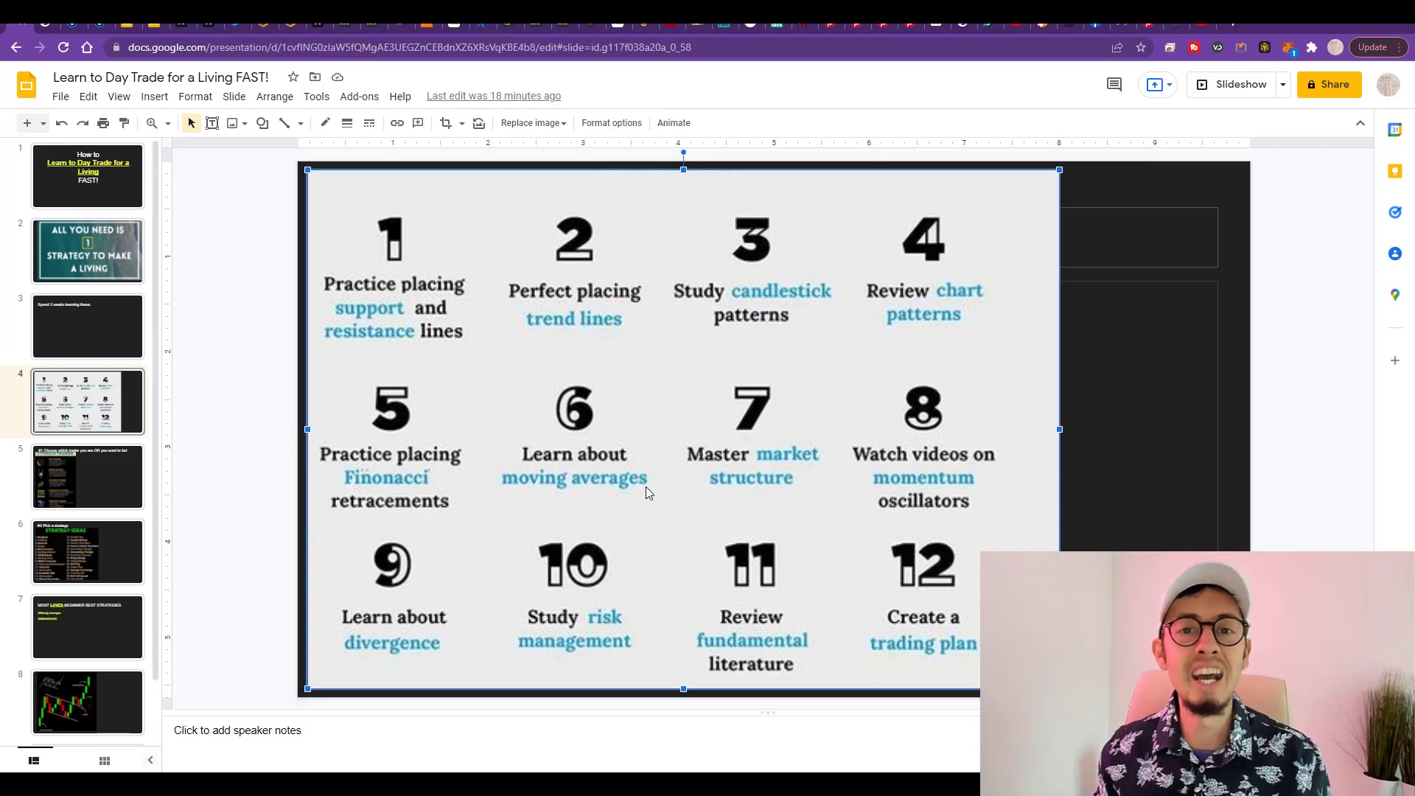
Step: Return to the USDCAD chart and expand its indicator legend
{"action": "left_click", "coordinate": [193, 22]}
{"action": "left_click", "coordinate": [98, 134]}
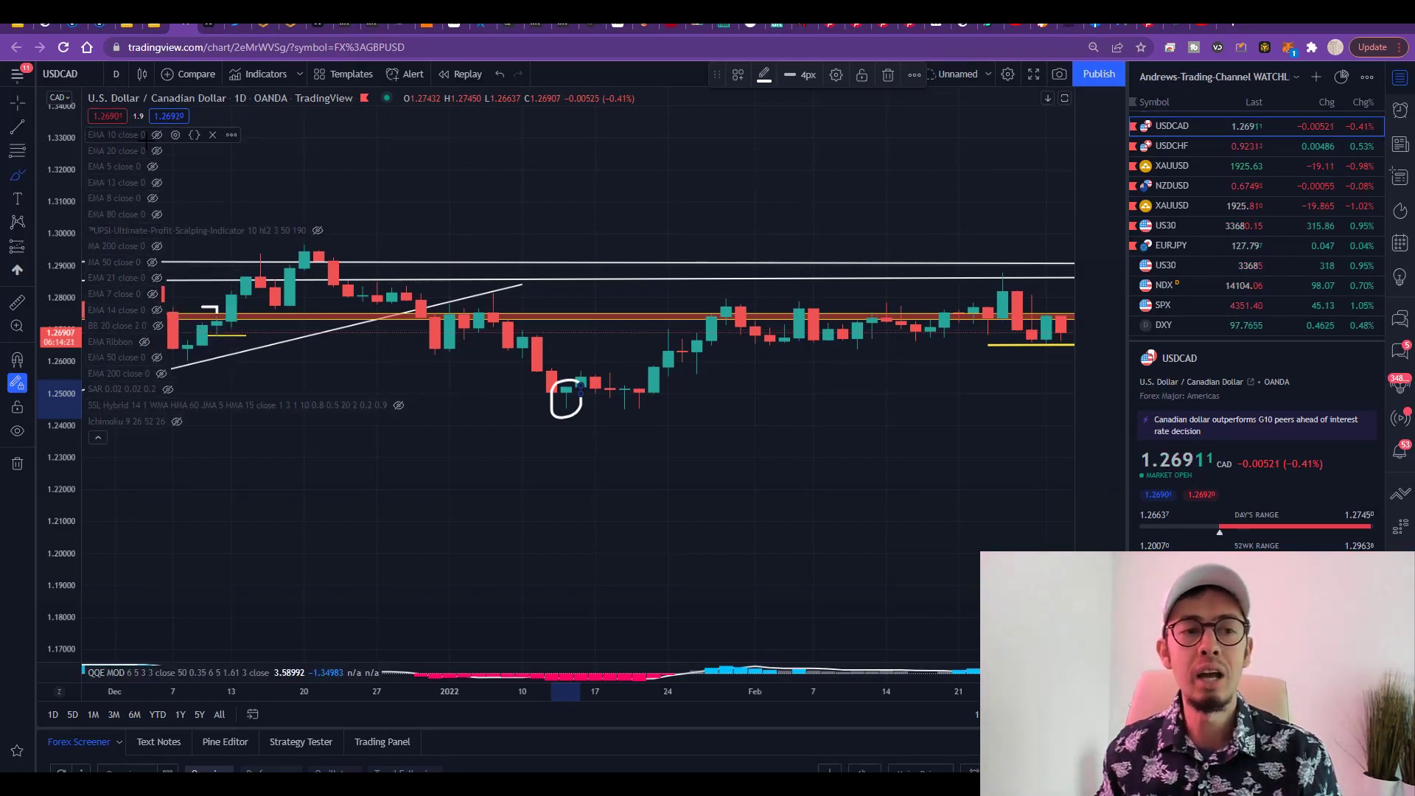
{"action": "left_click", "coordinate": [22, 25]}
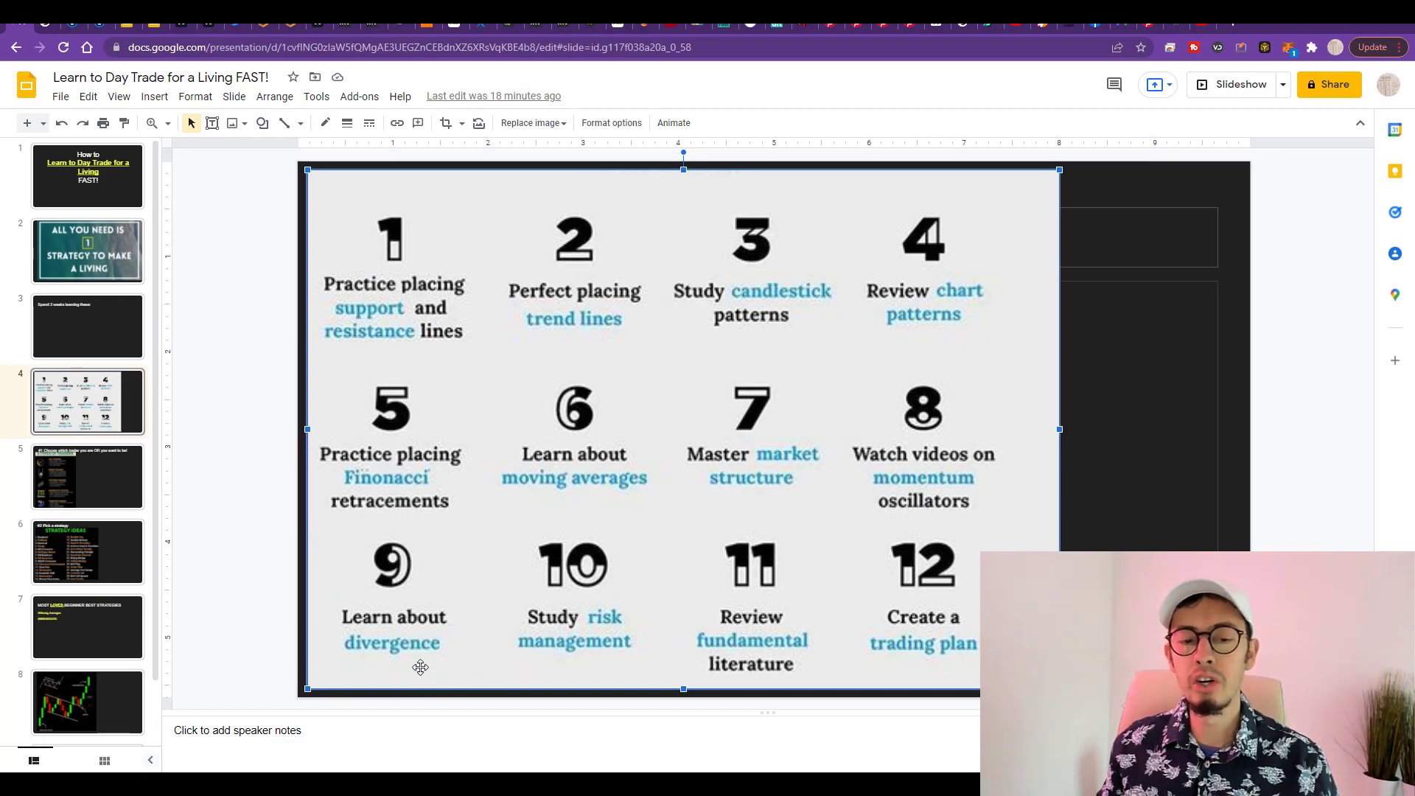
{"action": "left_click", "coordinate": [248, 582]}
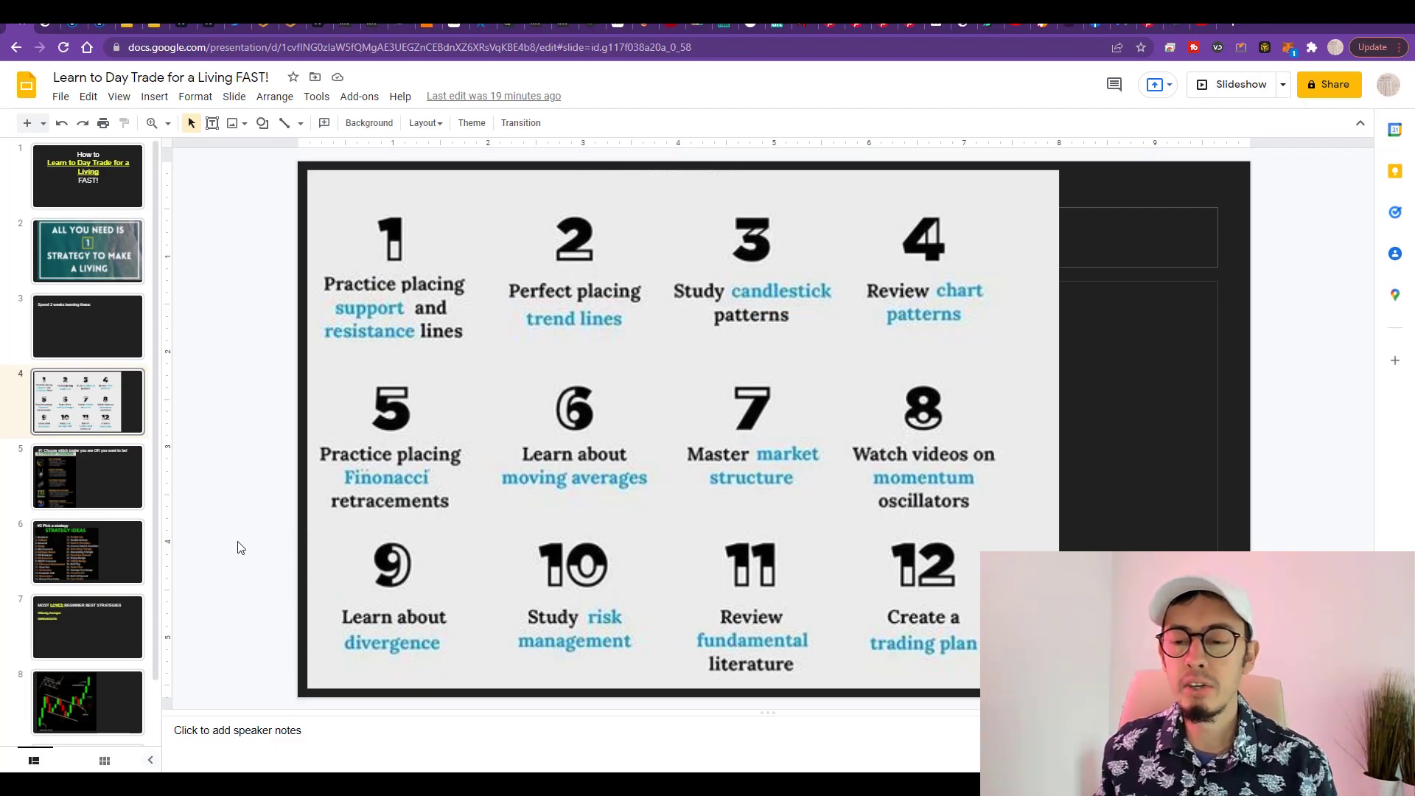
Step: Search the USDCAD chart's indicators for 'rsi' and close the search without adding one
{"action": "left_click", "coordinate": [180, 23]}
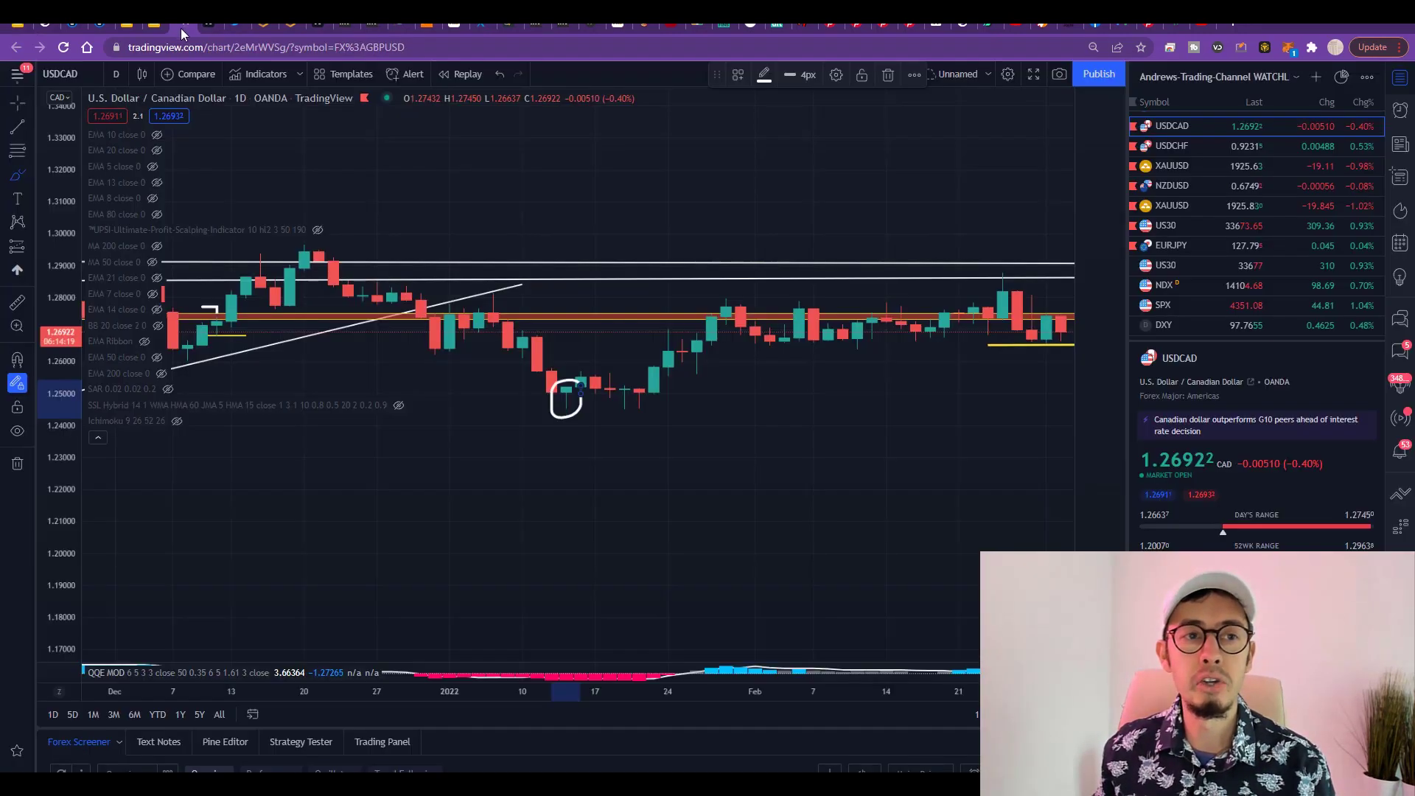
{"action": "left_click", "coordinate": [267, 78]}
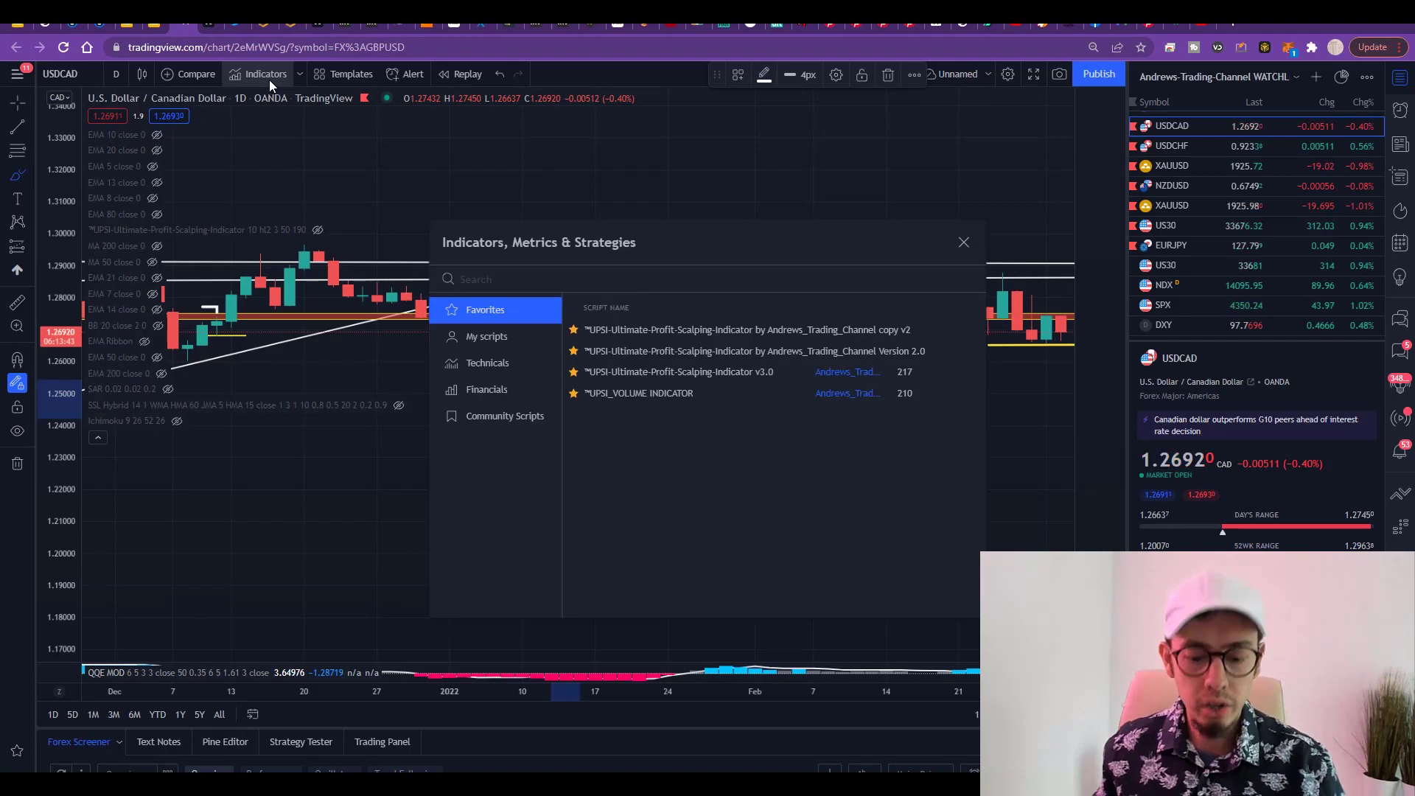
{"action": "type", "text": "rsi"}
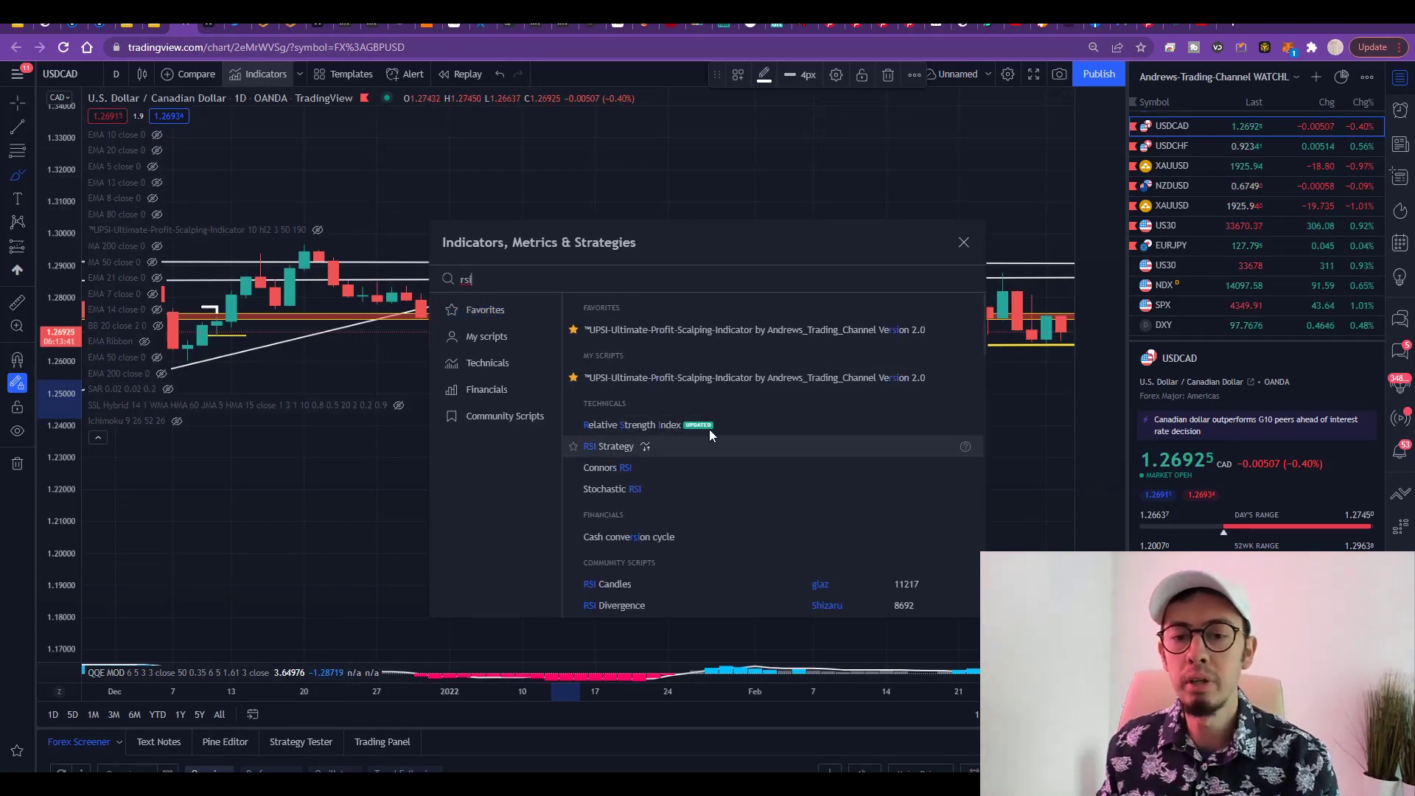
{"action": "left_click", "coordinate": [963, 242]}
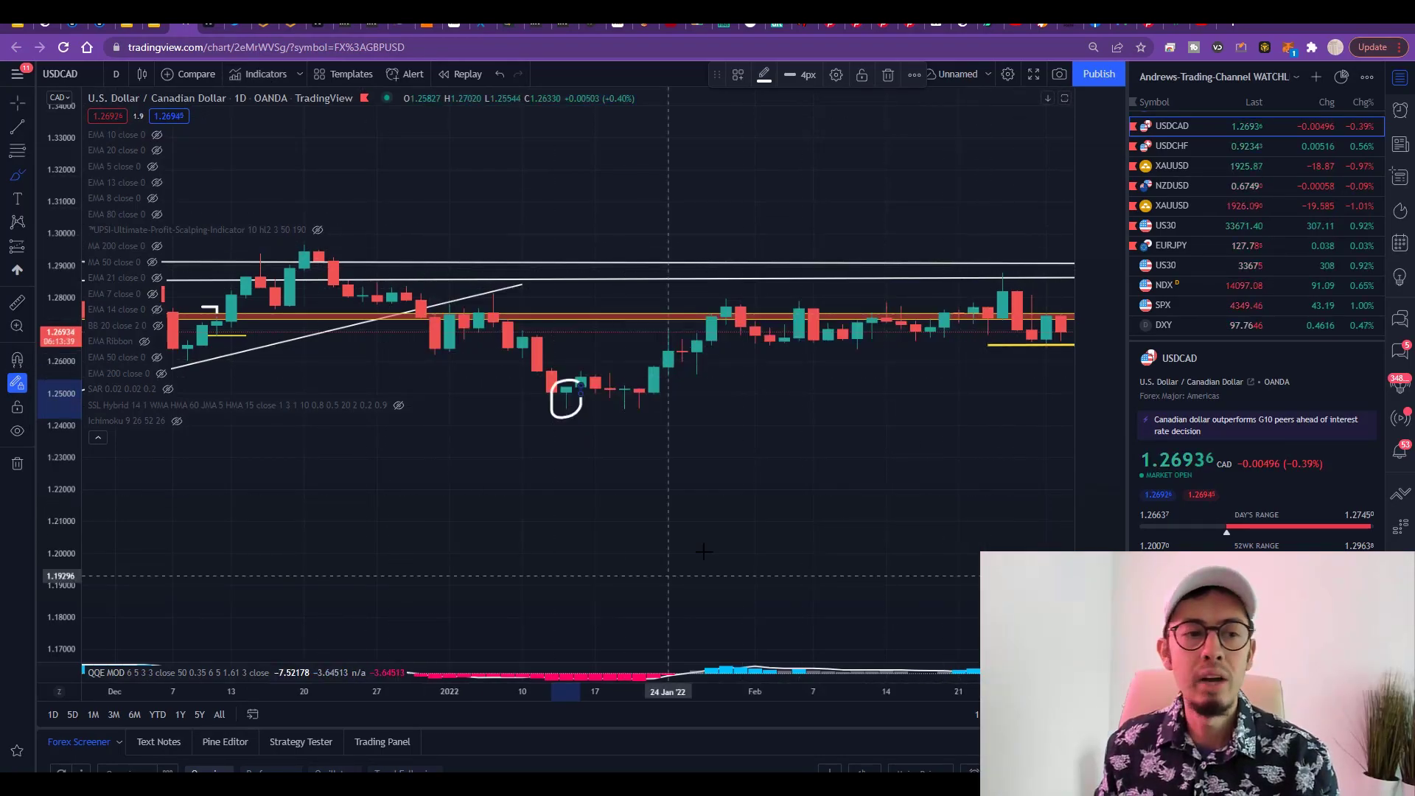
Step: Sketch a falling arrow, rising lines toward the upper levels, and a circle around price action
{"action": "mouse_move", "coordinate": [568, 491]}
{"action": "left_mouse_down"}
{"action": "mouse_move", "coordinate": [696, 567]}
{"action": "mouse_move", "coordinate": [695, 597]}
{"action": "left_mouse_up"}
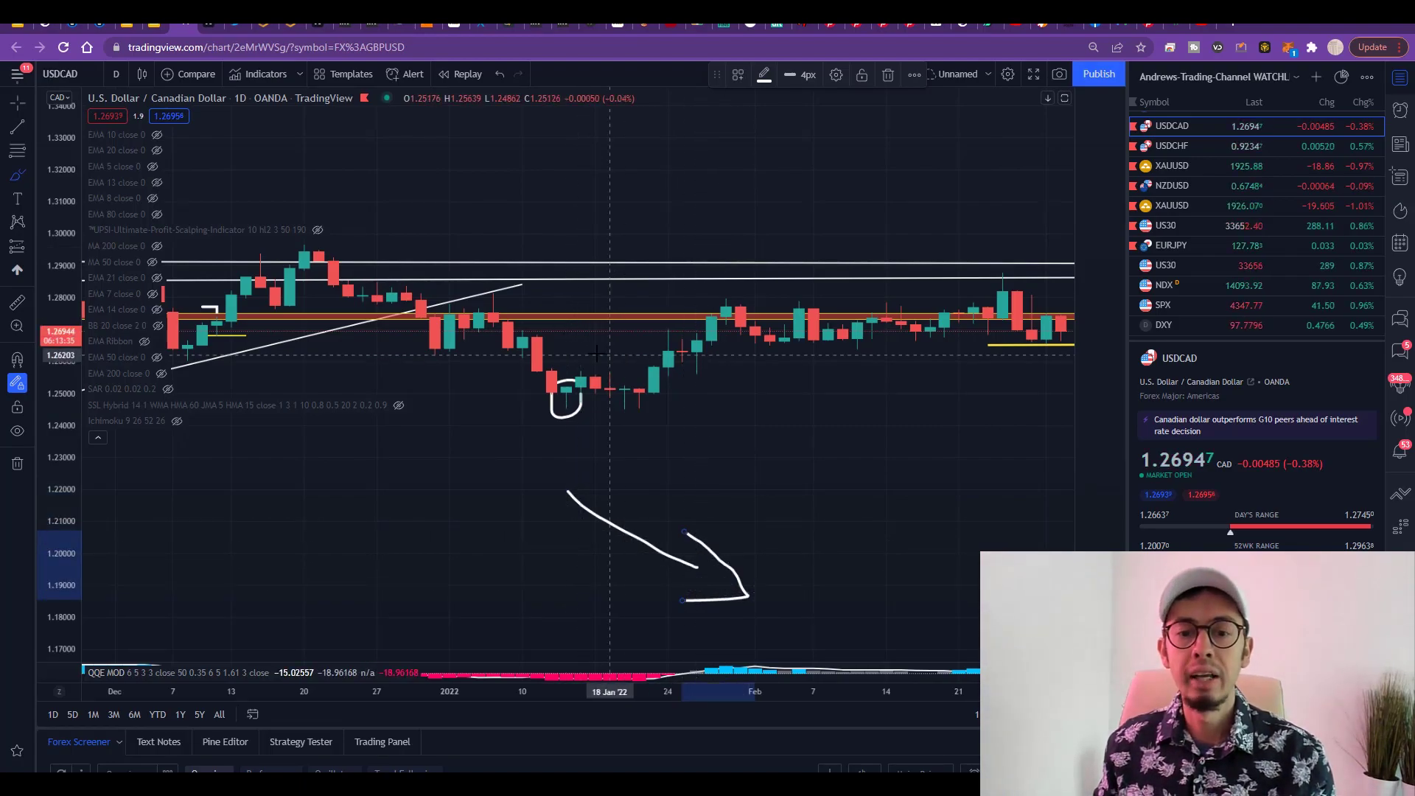
{"action": "left_click_drag", "start_coordinate": [639, 288], "coordinate": [683, 258]}
{"action": "left_click_drag", "start_coordinate": [624, 360], "coordinate": [755, 257]}
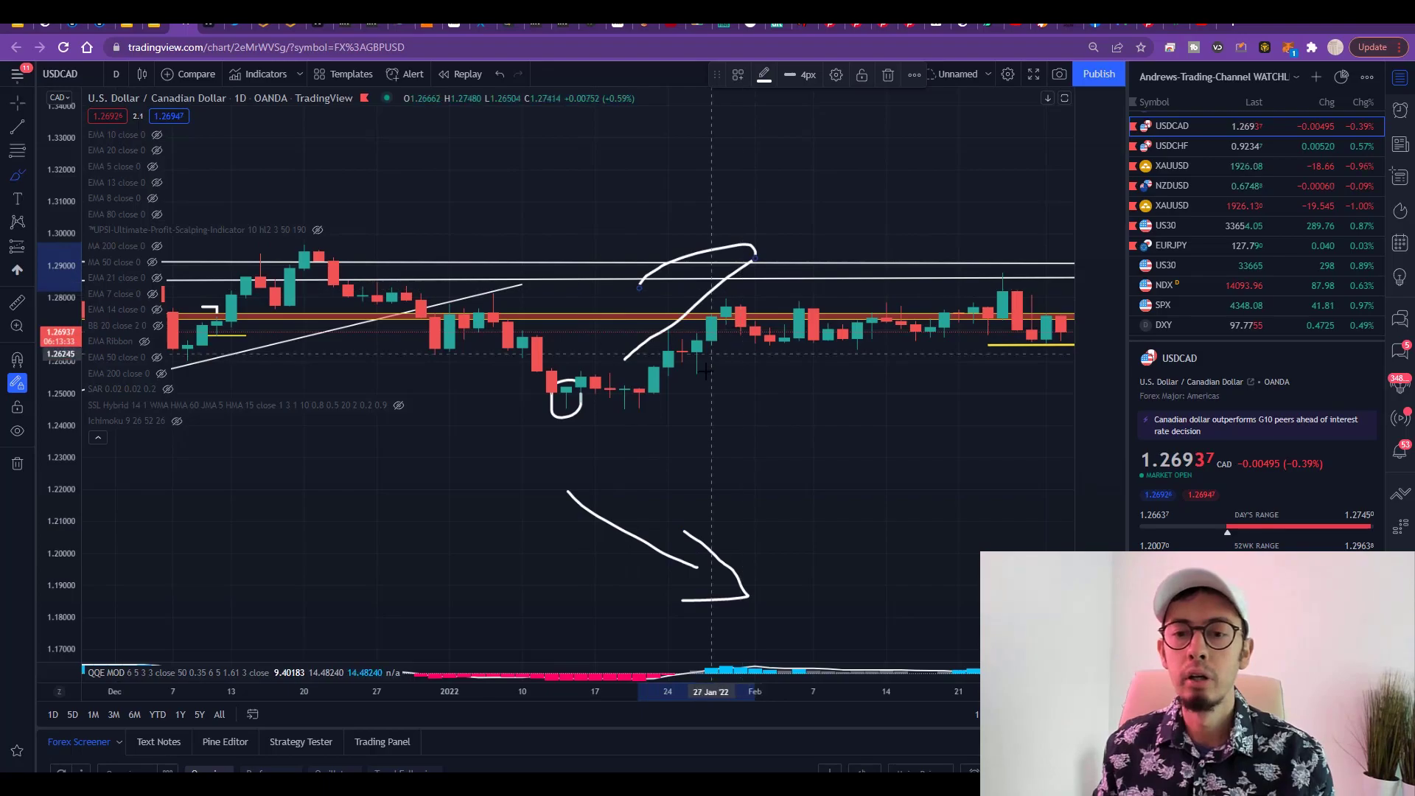
{"action": "mouse_move", "coordinate": [822, 169]}
{"action": "left_mouse_down"}
{"action": "mouse_move", "coordinate": [737, 596]}
{"action": "mouse_move", "coordinate": [913, 302]}
{"action": "left_mouse_up"}
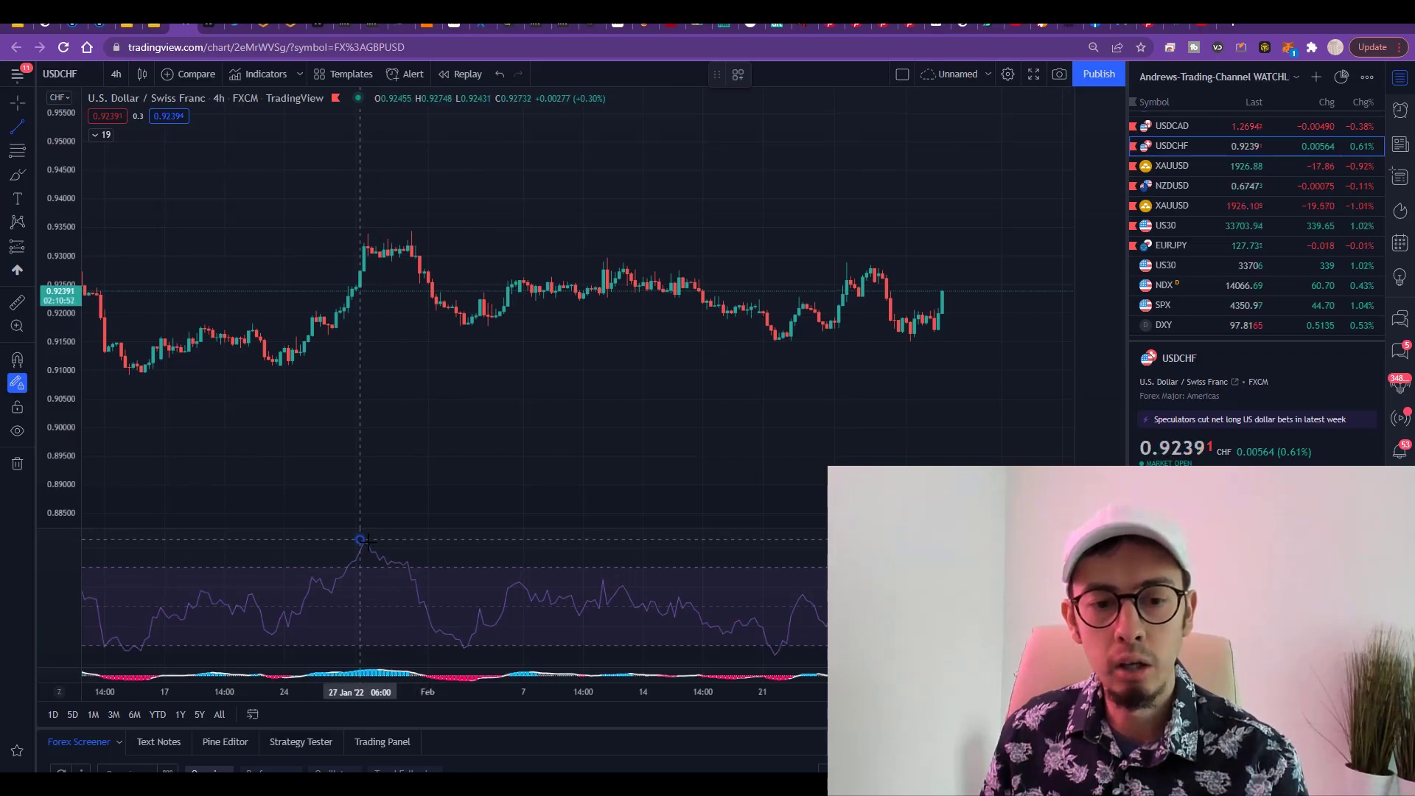
Step: Draw divergence trend lines across the RSI peaks and along the USD/CHF price highs
{"action": "left_click_drag", "start_coordinate": [360, 540], "coordinate": [425, 566]}
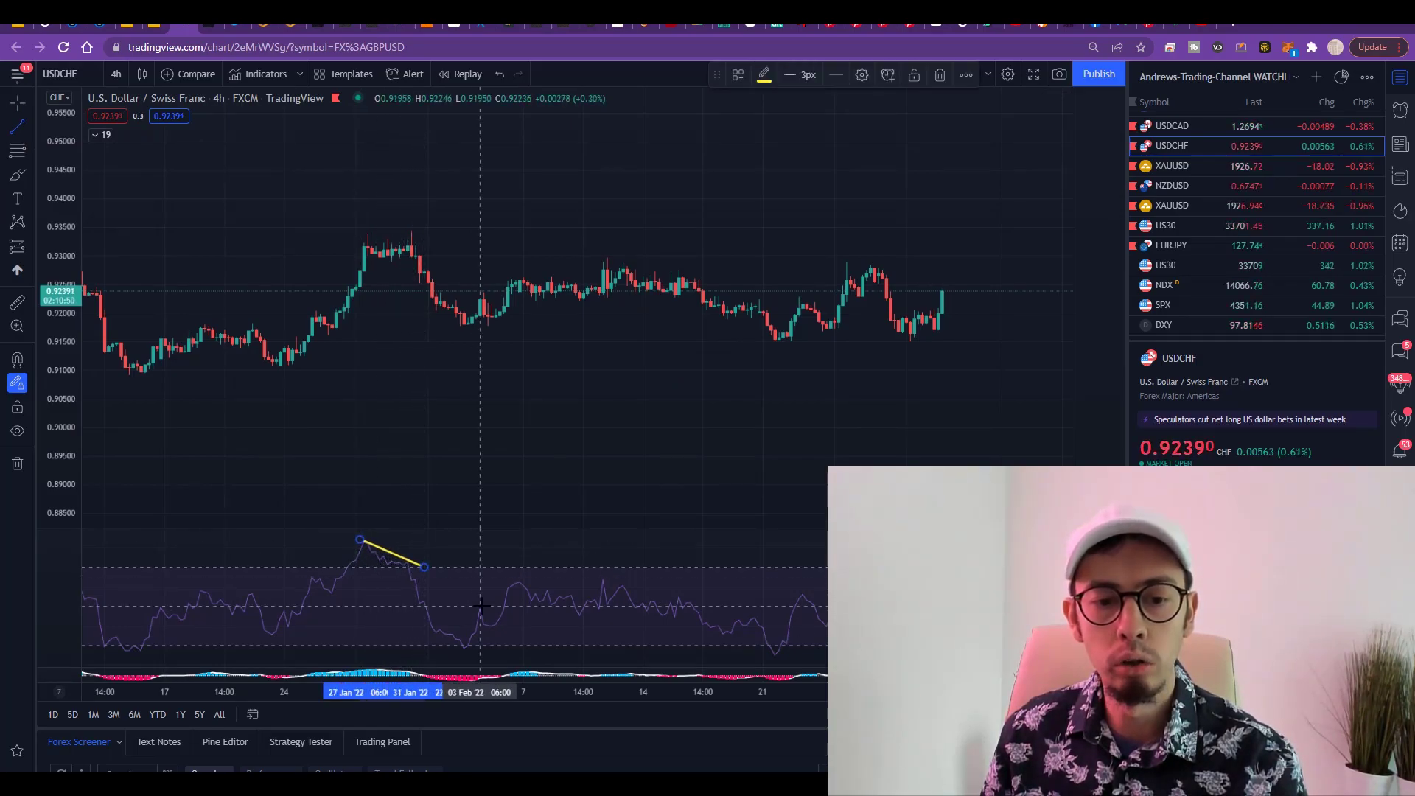
{"action": "left_click", "coordinate": [26, 126]}
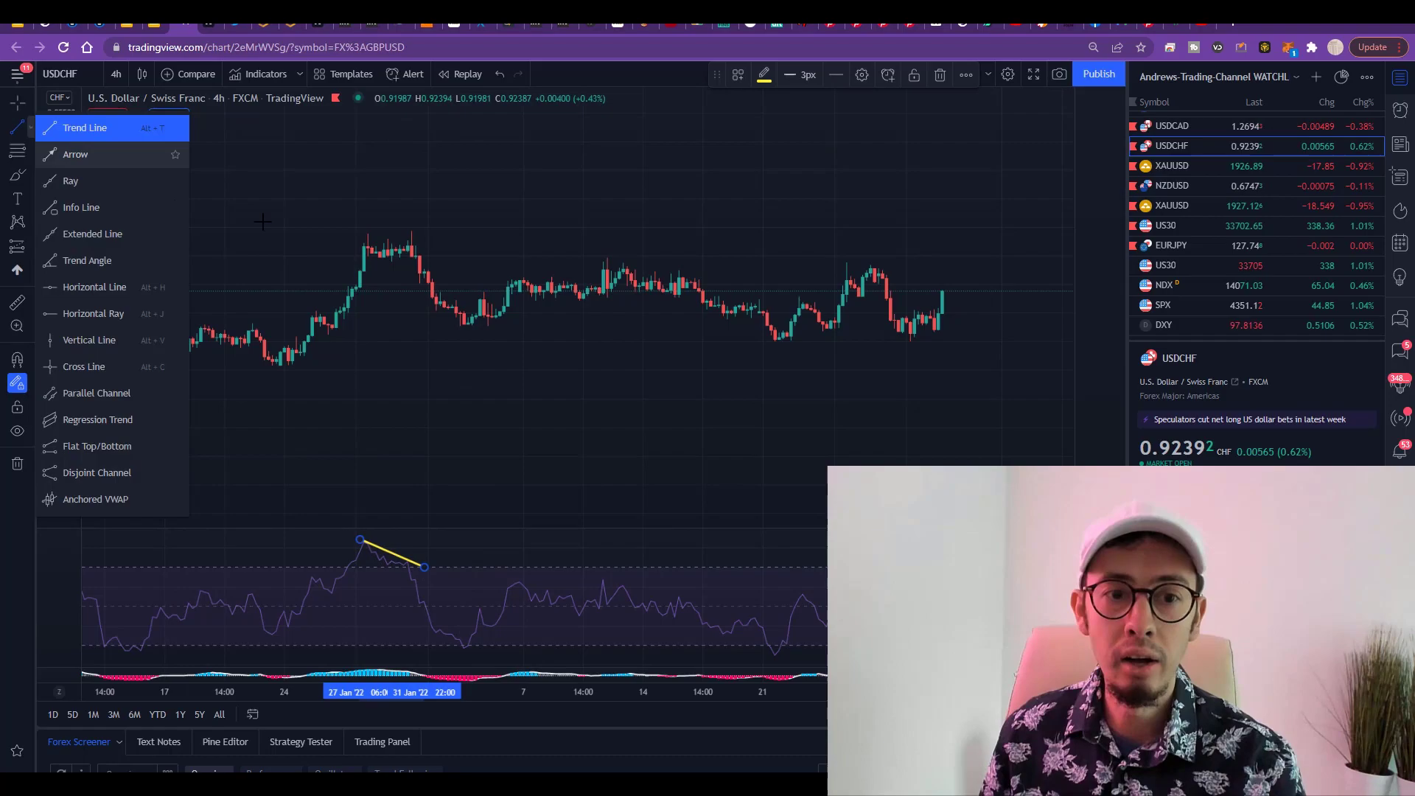
{"action": "left_click", "coordinate": [346, 247]}
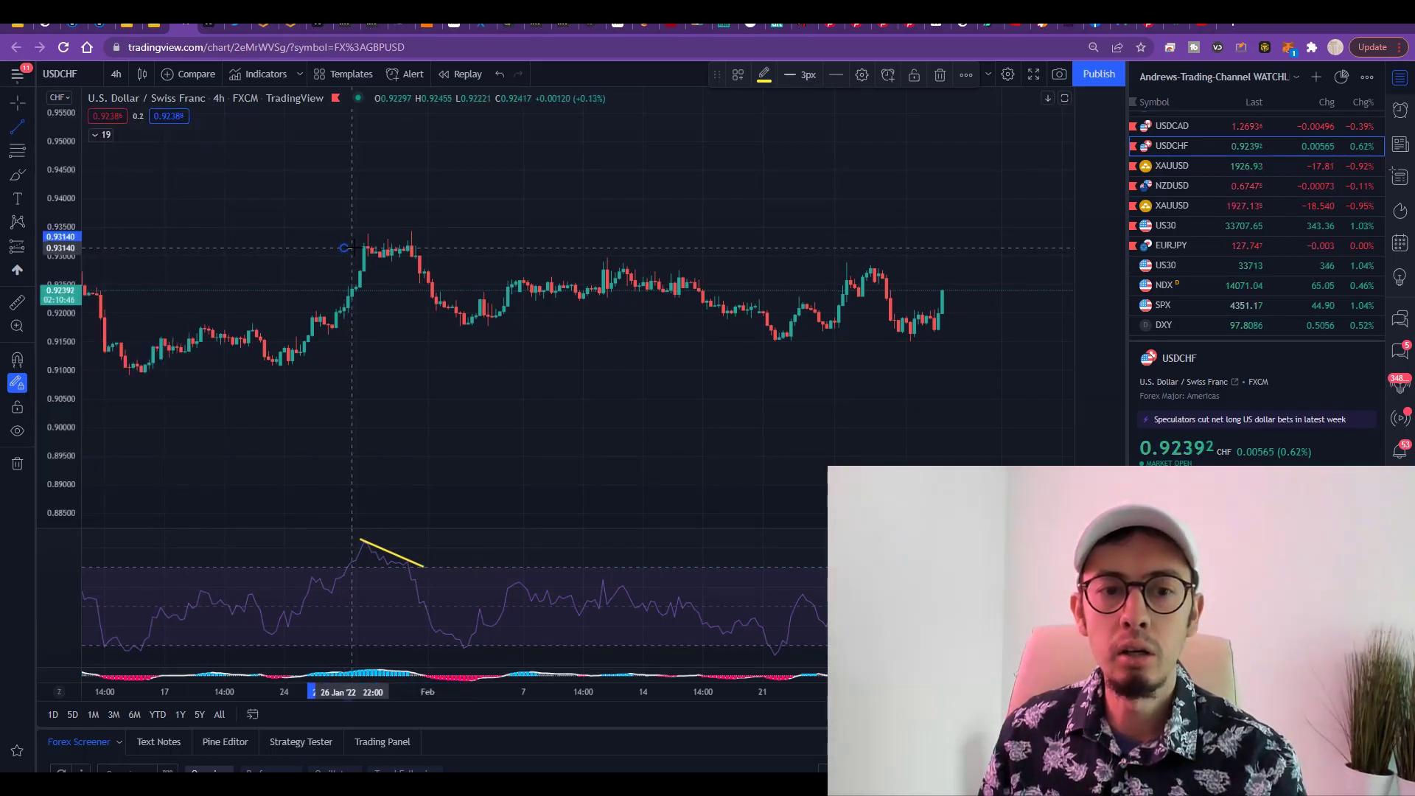
{"action": "left_click_drag", "start_coordinate": [346, 247], "coordinate": [419, 239]}
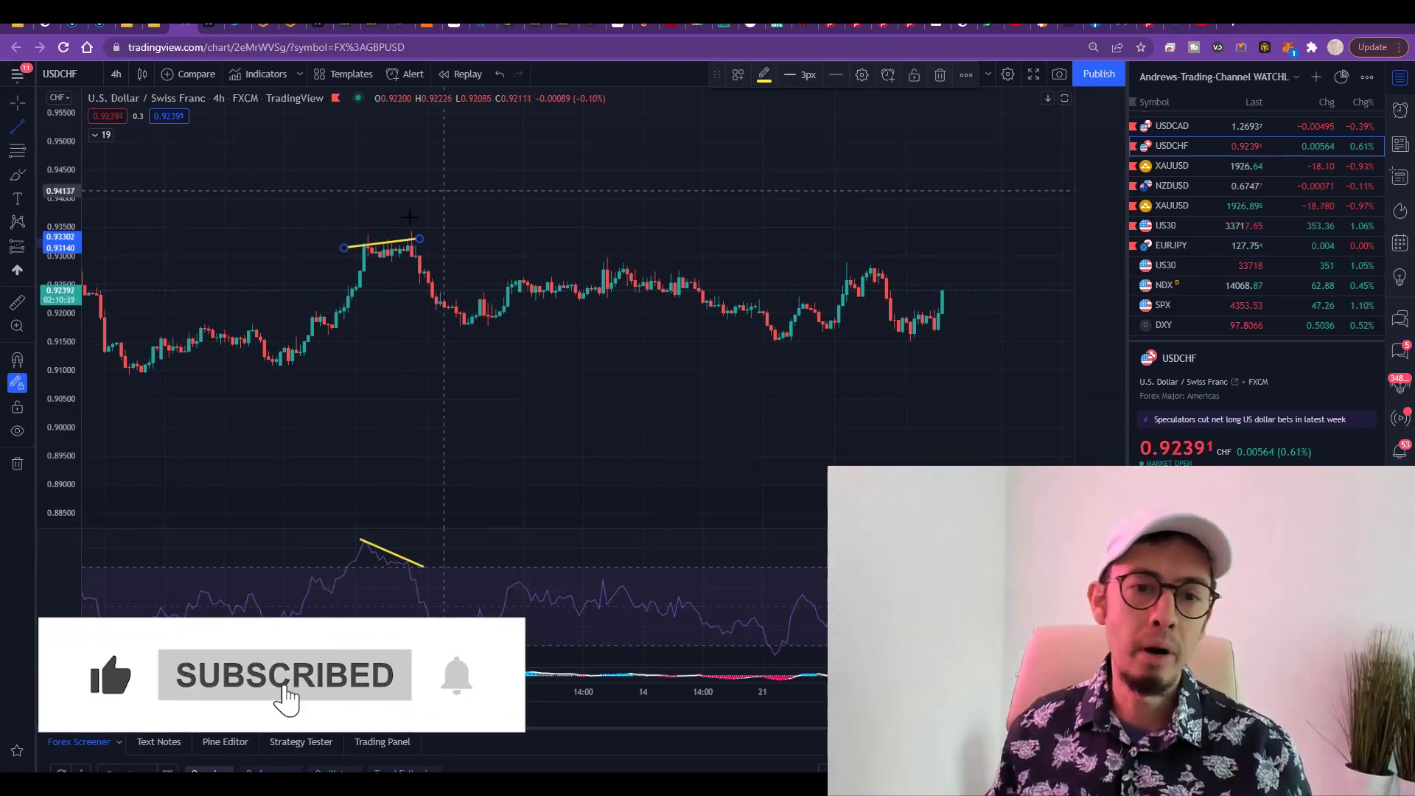
Step: Circle the late-January peak, remove the stray RSI arc, and draw price falling away
{"action": "left_click", "coordinate": [17, 175]}
{"action": "left_click_drag", "start_coordinate": [417, 198], "coordinate": [368, 297]}
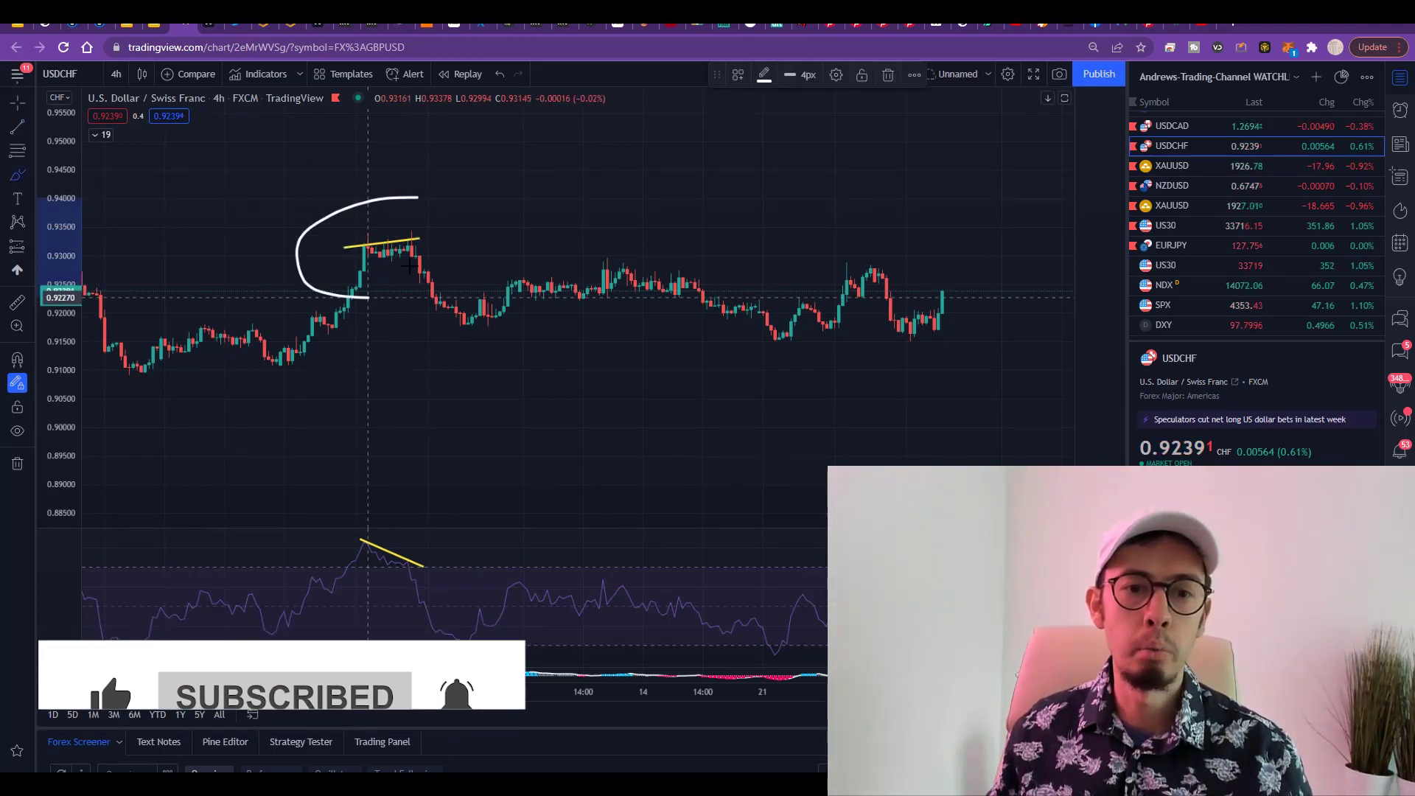
{"action": "left_click_drag", "start_coordinate": [395, 509], "coordinate": [424, 582]}
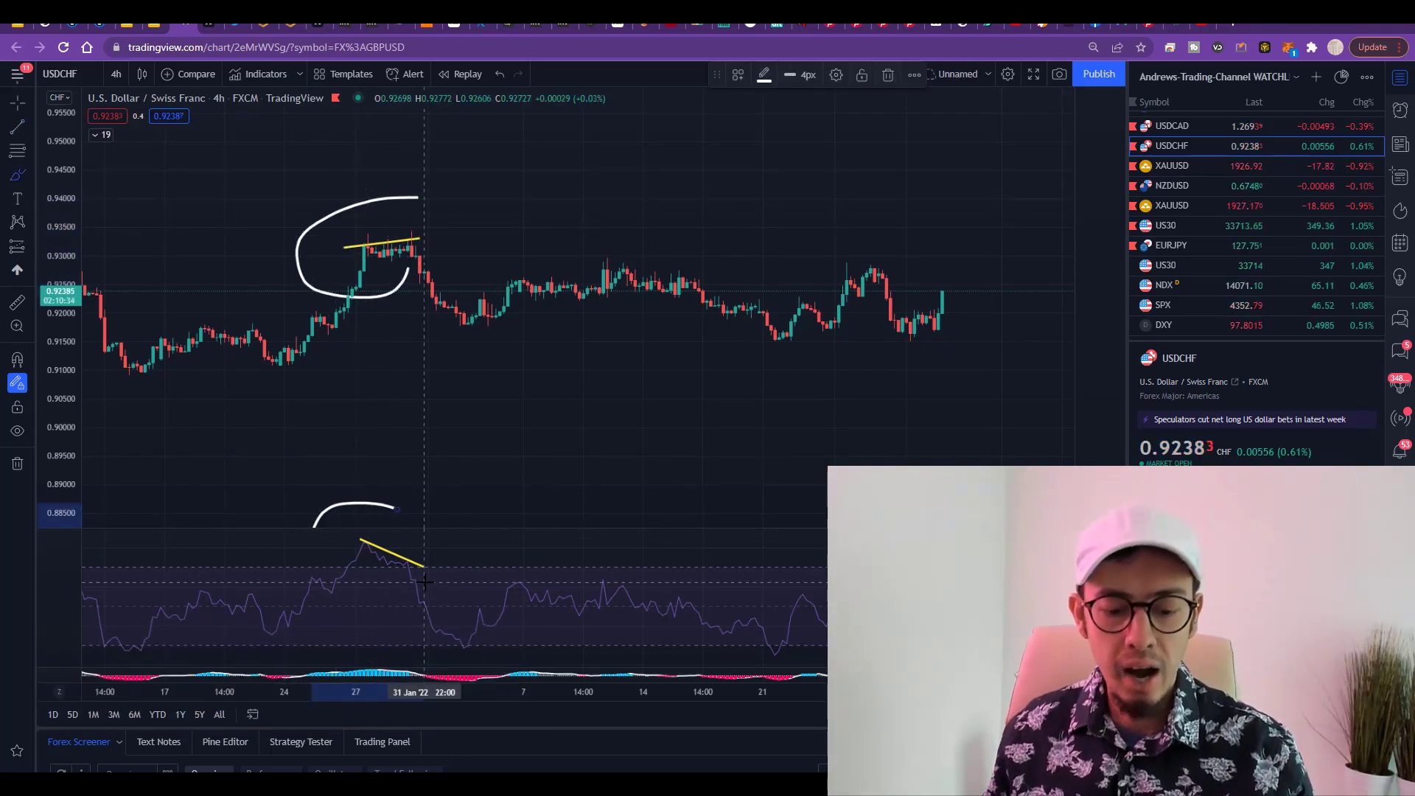
{"action": "key", "text": "Delete"}
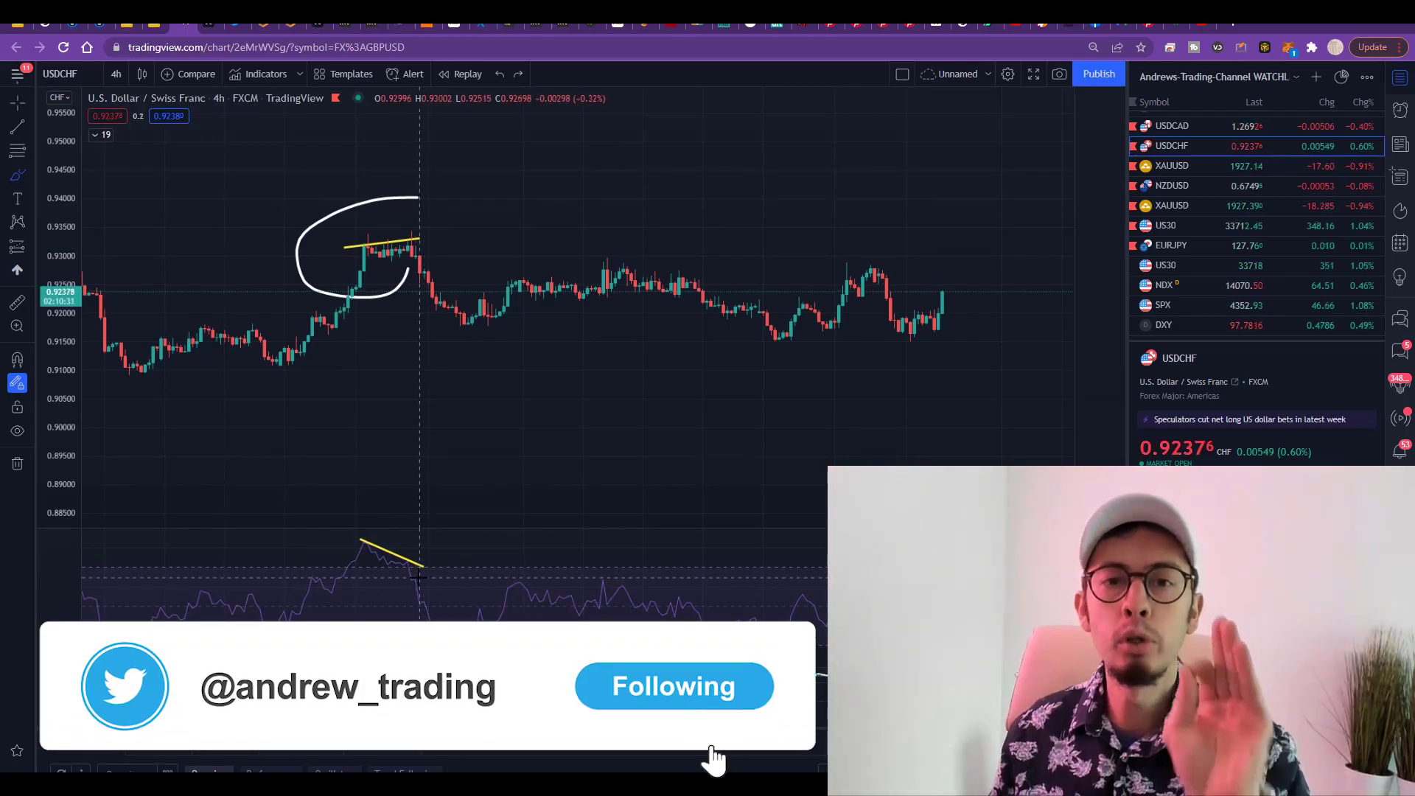
{"action": "left_click", "coordinate": [424, 567]}
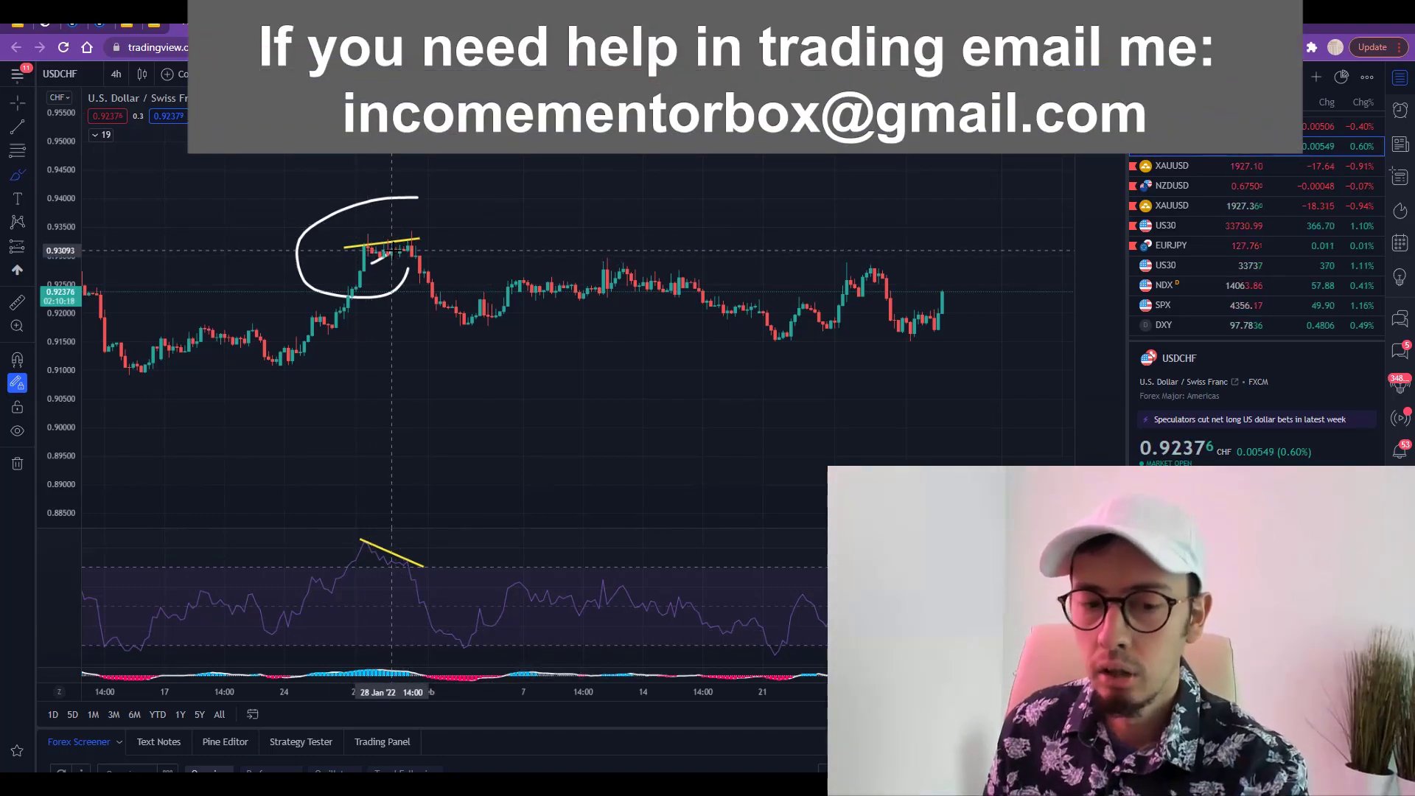
{"action": "mouse_move", "coordinate": [418, 232]}
{"action": "left_mouse_down"}
{"action": "mouse_move", "coordinate": [468, 313]}
{"action": "mouse_move", "coordinate": [461, 267]}
{"action": "left_mouse_up"}
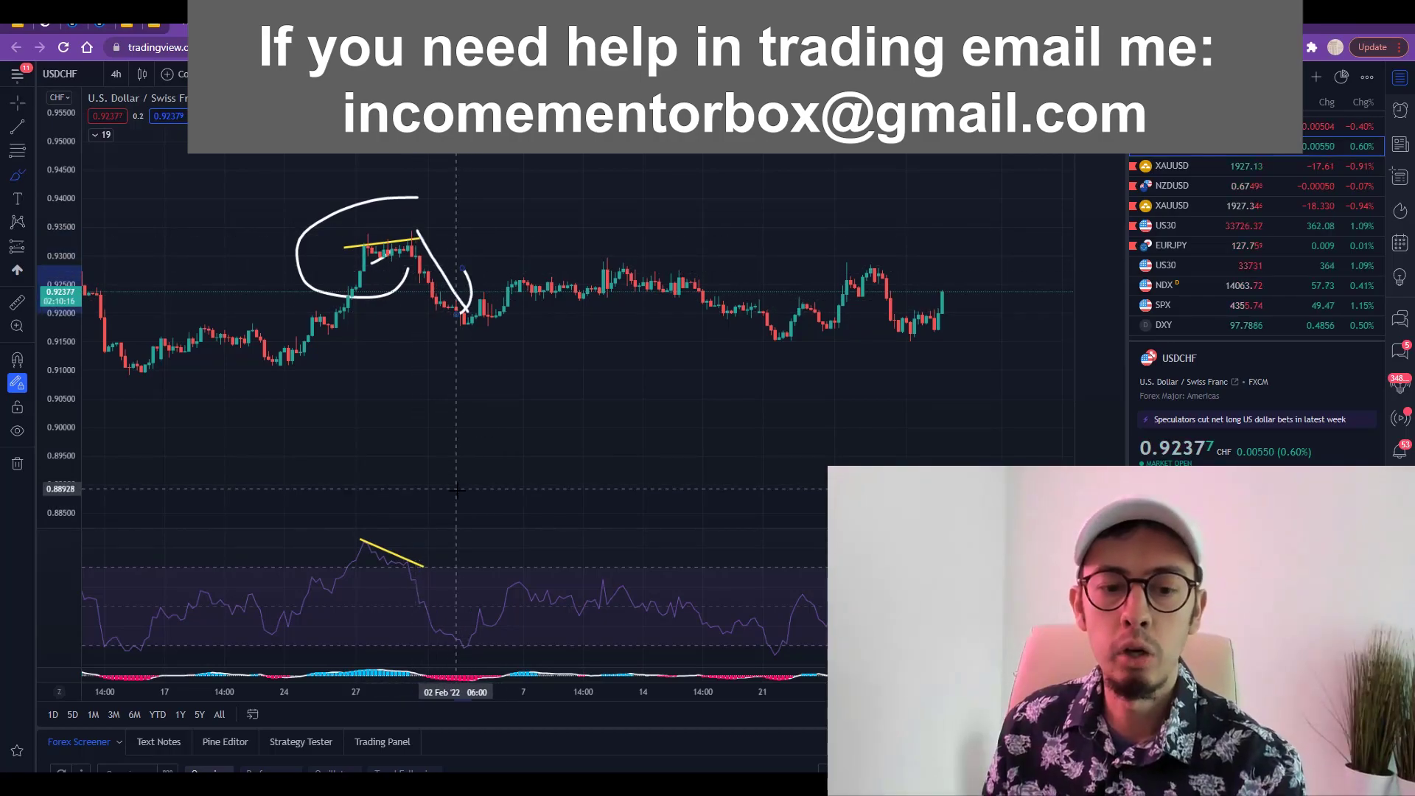
{"action": "mouse_move", "coordinate": [331, 240]}
{"action": "left_mouse_down"}
{"action": "mouse_move", "coordinate": [222, 648]}
{"action": "mouse_move", "coordinate": [537, 521]}
{"action": "left_mouse_up"}
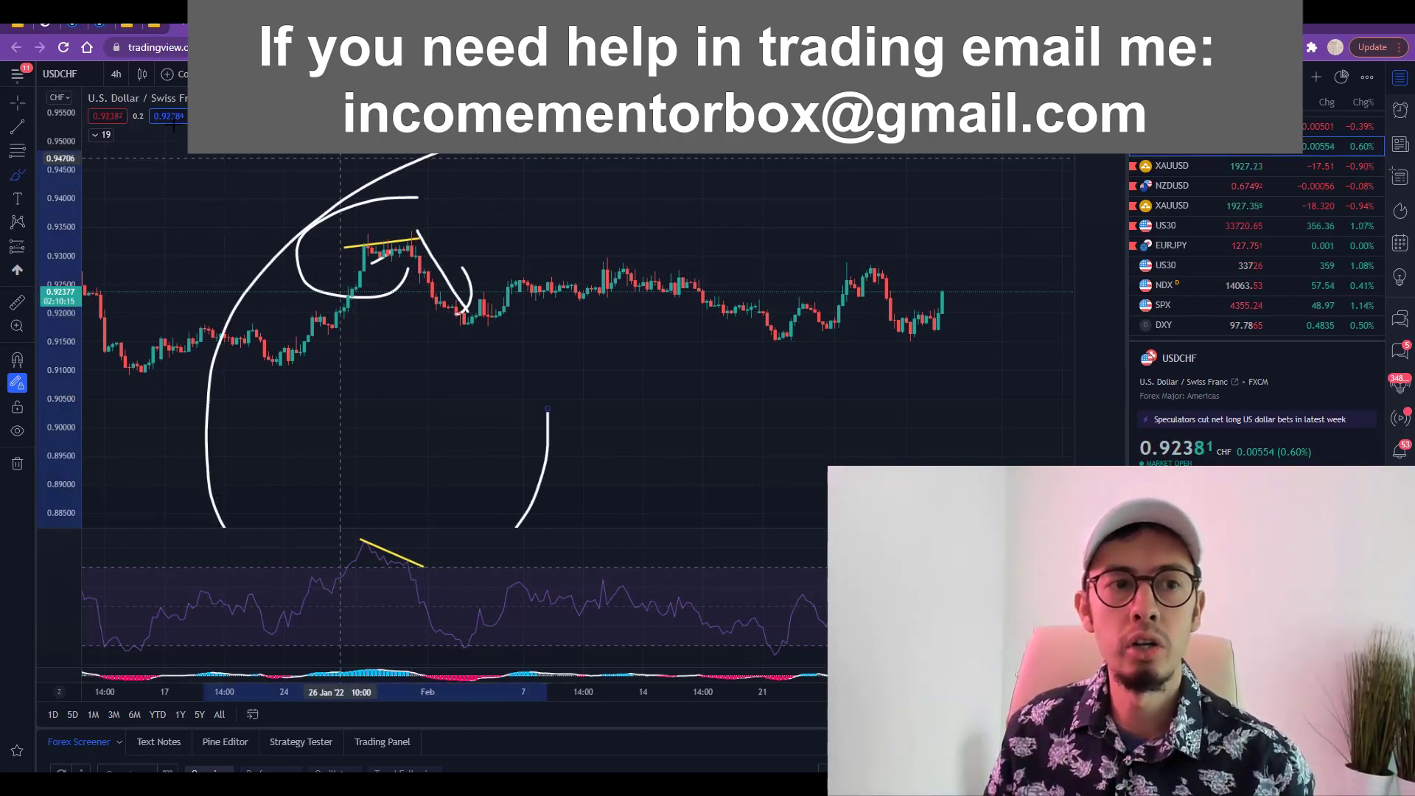
Step: Sketch a horizontal level, a price path past the retest, an X beside it, and another swing
{"action": "left_click", "coordinate": [20, 25]}
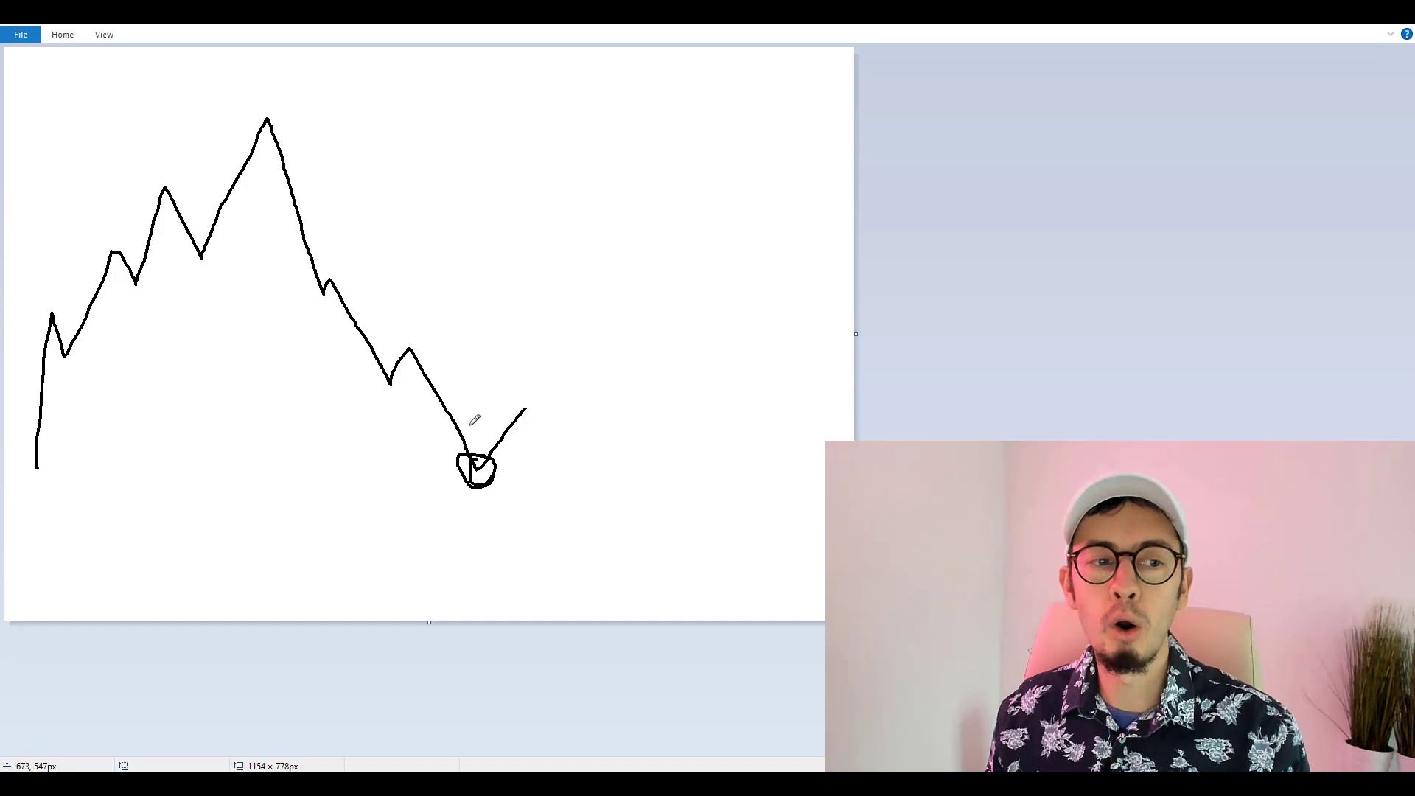
{"action": "left_click_drag", "start_coordinate": [47, 353], "coordinate": [720, 331]}
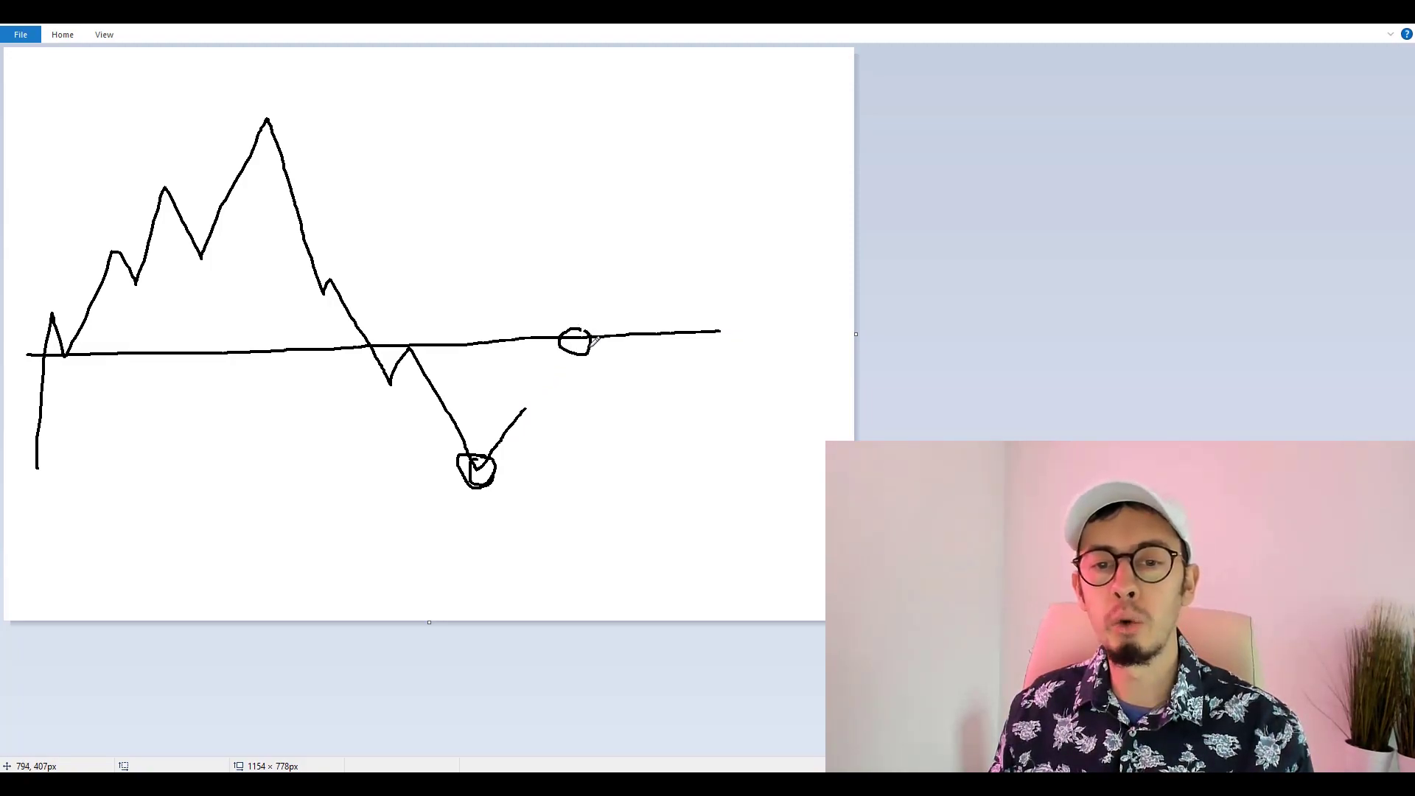
{"action": "left_click_drag", "start_coordinate": [612, 362], "coordinate": [744, 452]}
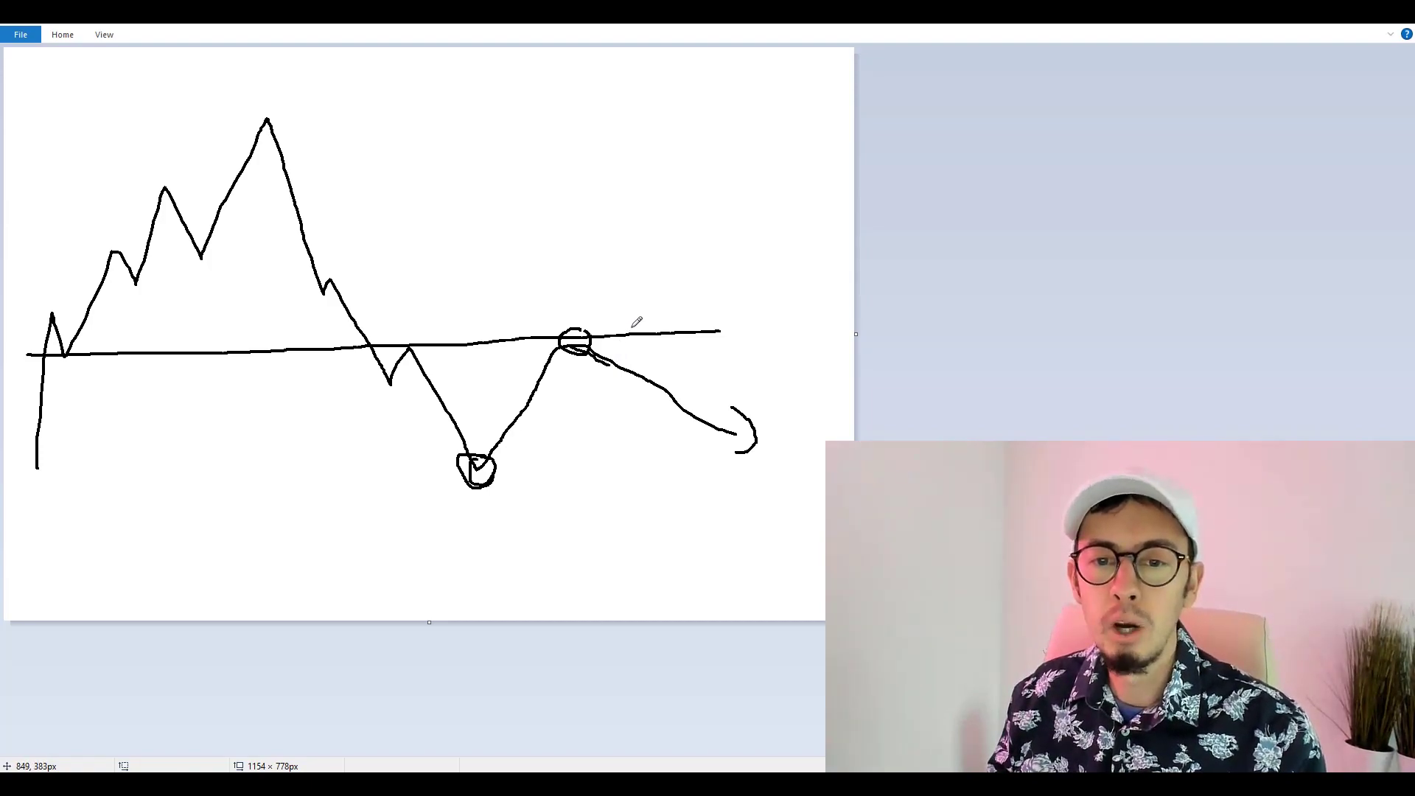
{"action": "left_click_drag", "start_coordinate": [632, 333], "coordinate": [642, 348]}
{"action": "left_click_drag", "start_coordinate": [648, 315], "coordinate": [620, 354]}
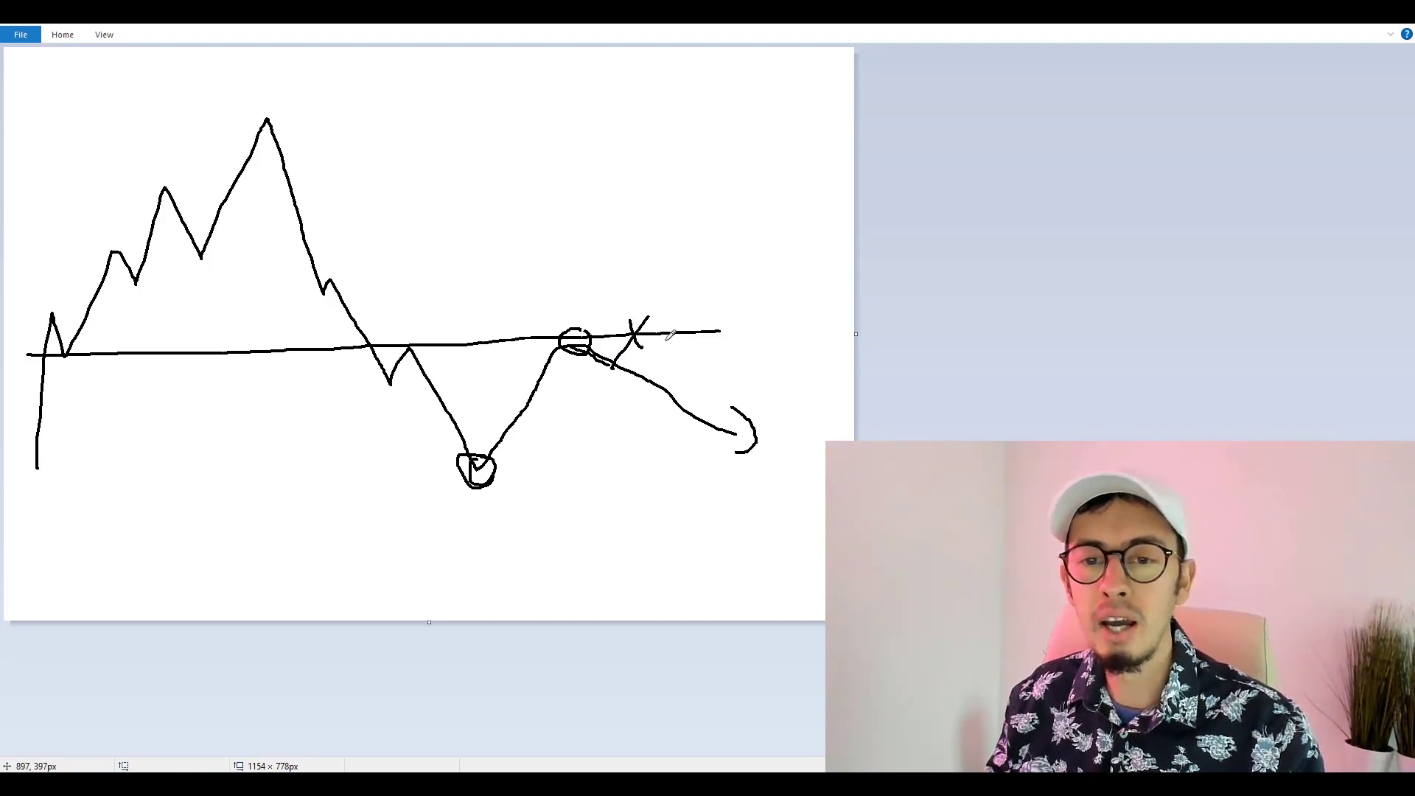
{"action": "mouse_move", "coordinate": [693, 318]}
{"action": "left_mouse_down"}
{"action": "mouse_move", "coordinate": [730, 197]}
{"action": "mouse_move", "coordinate": [784, 237]}
{"action": "left_mouse_up"}
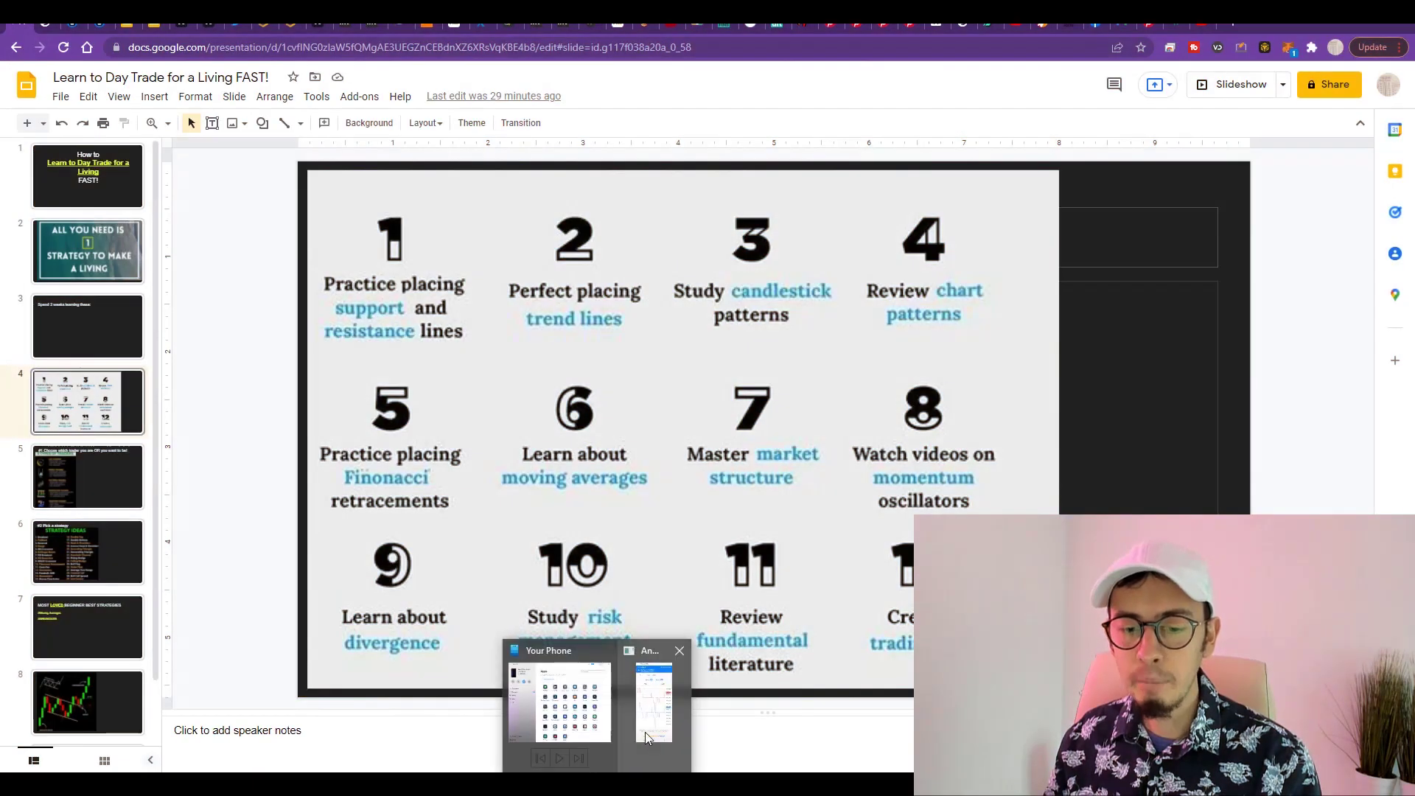
{"action": "left_click", "coordinate": [644, 732]}
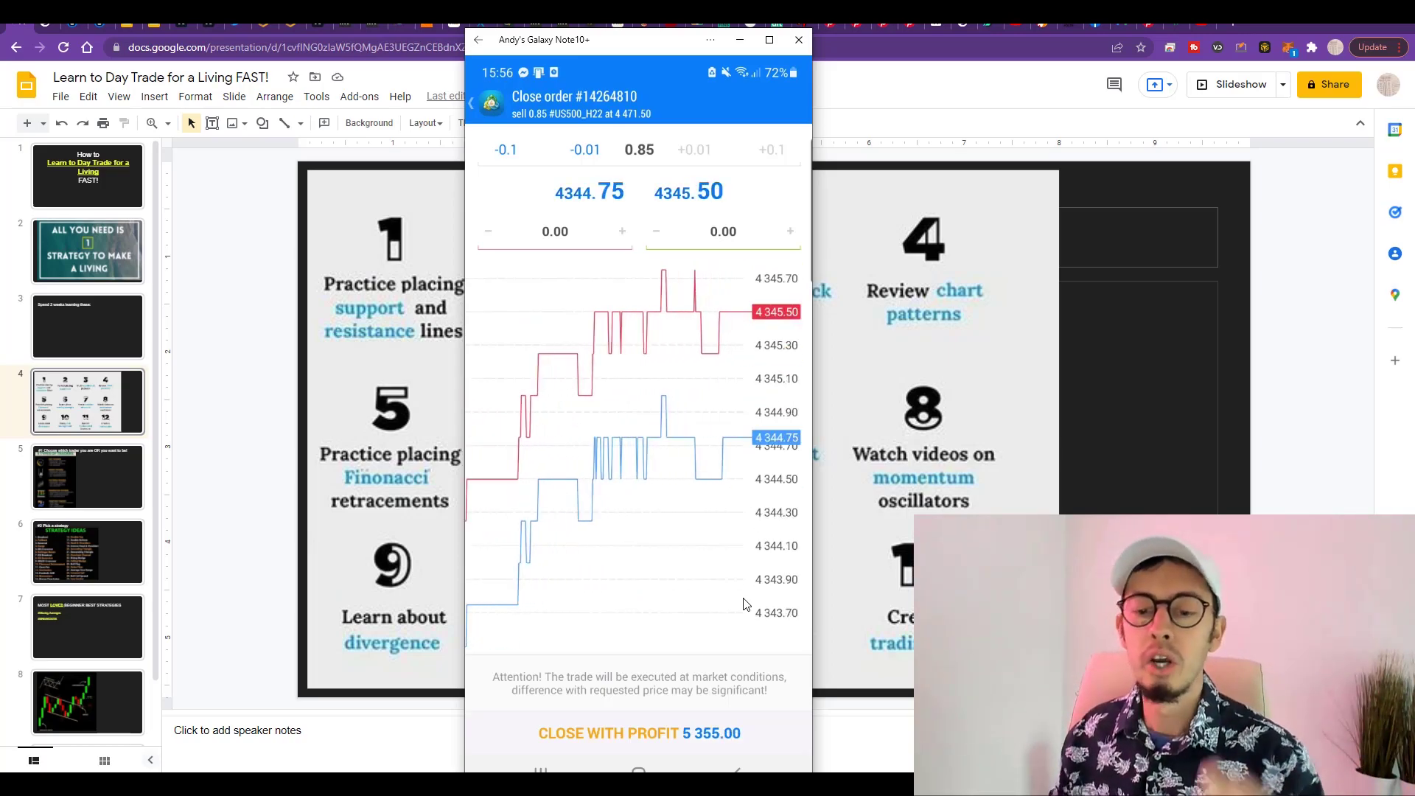
{"action": "left_click", "coordinate": [240, 413]}
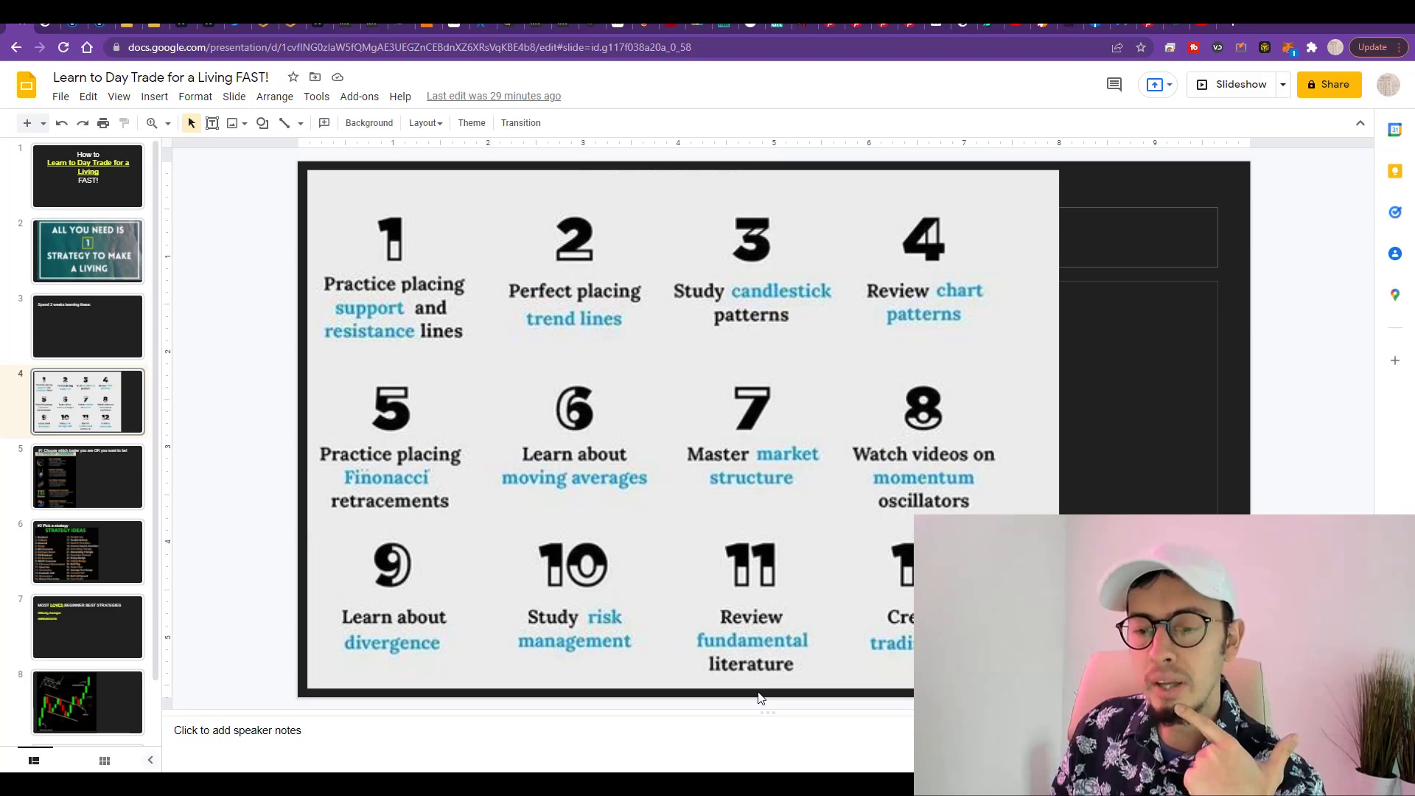
Step: Deselect the checklist image and open Investing.com's XAU/USD gold overview chart
{"action": "left_click", "coordinate": [751, 635]}
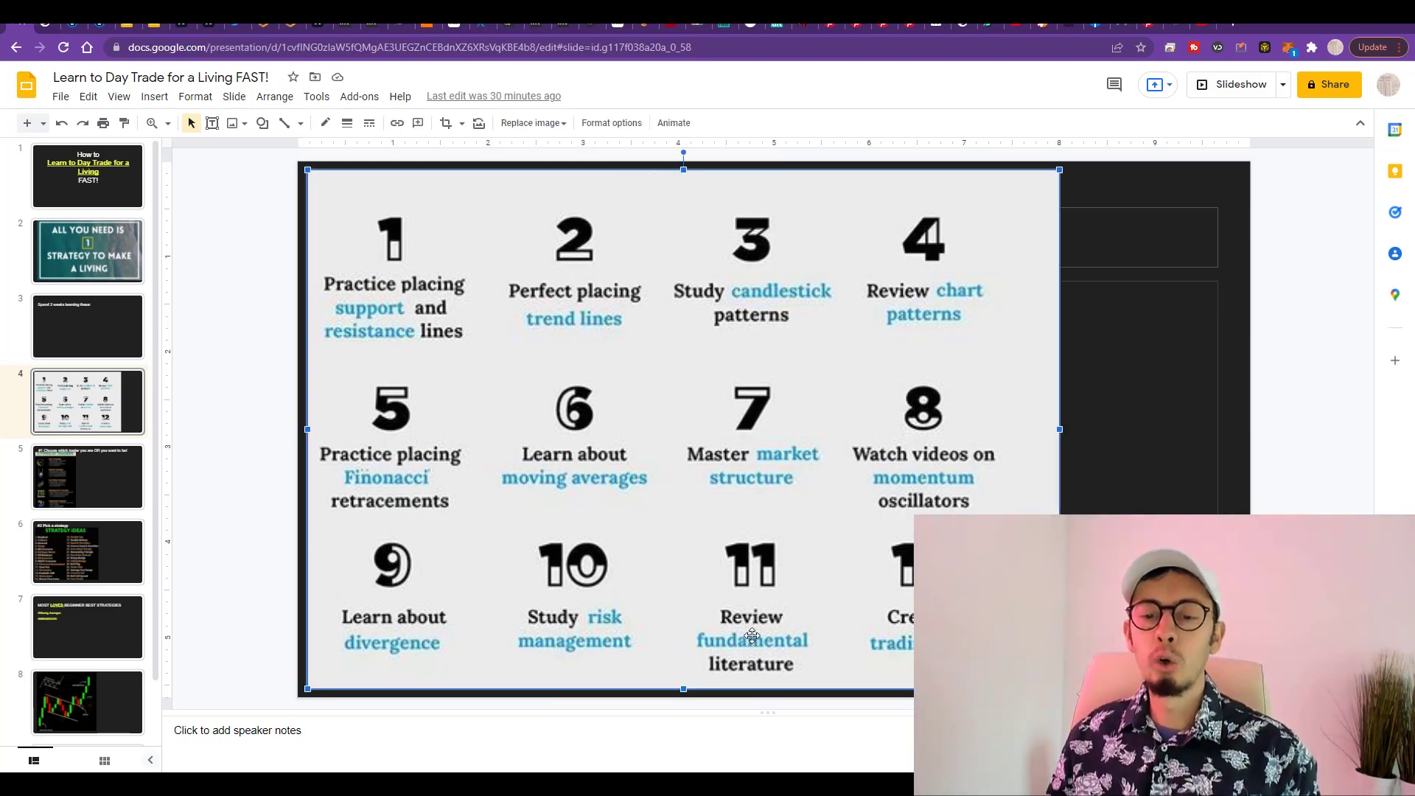
{"action": "left_click", "coordinate": [235, 527]}
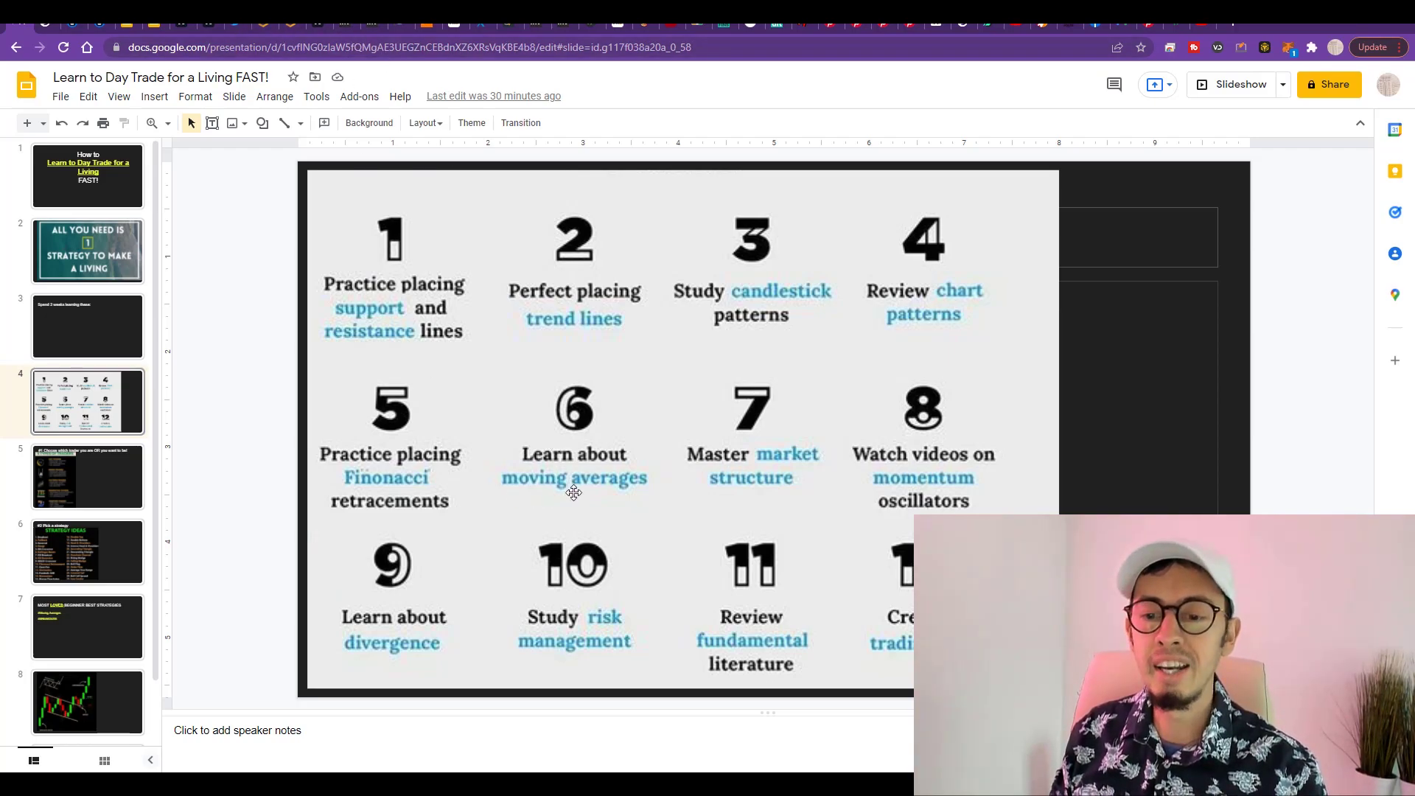
{"action": "left_click", "coordinate": [346, 28]}
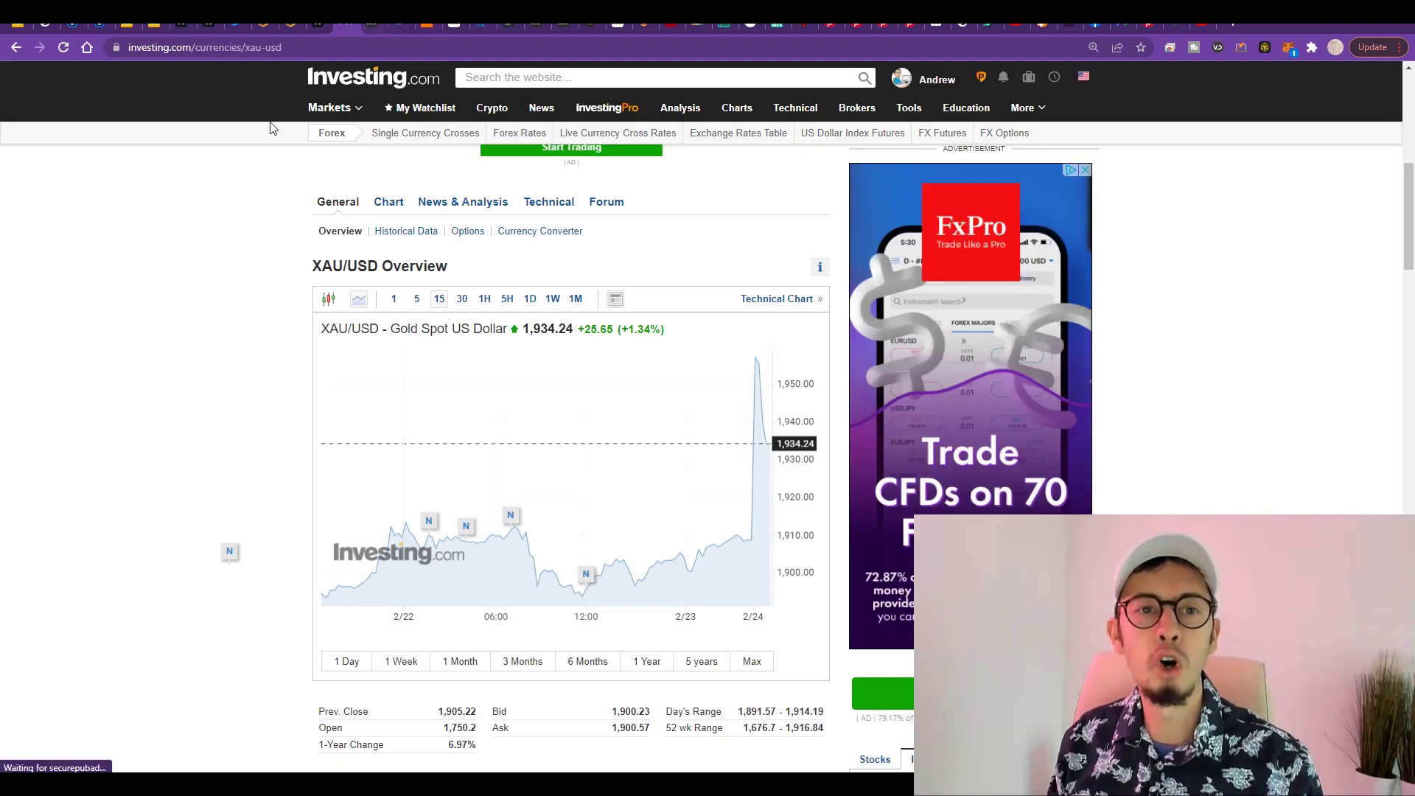
Step: Return to the lesson deck's slide 4 with the twelve numbered learning steps
{"action": "left_click", "coordinate": [27, 25]}
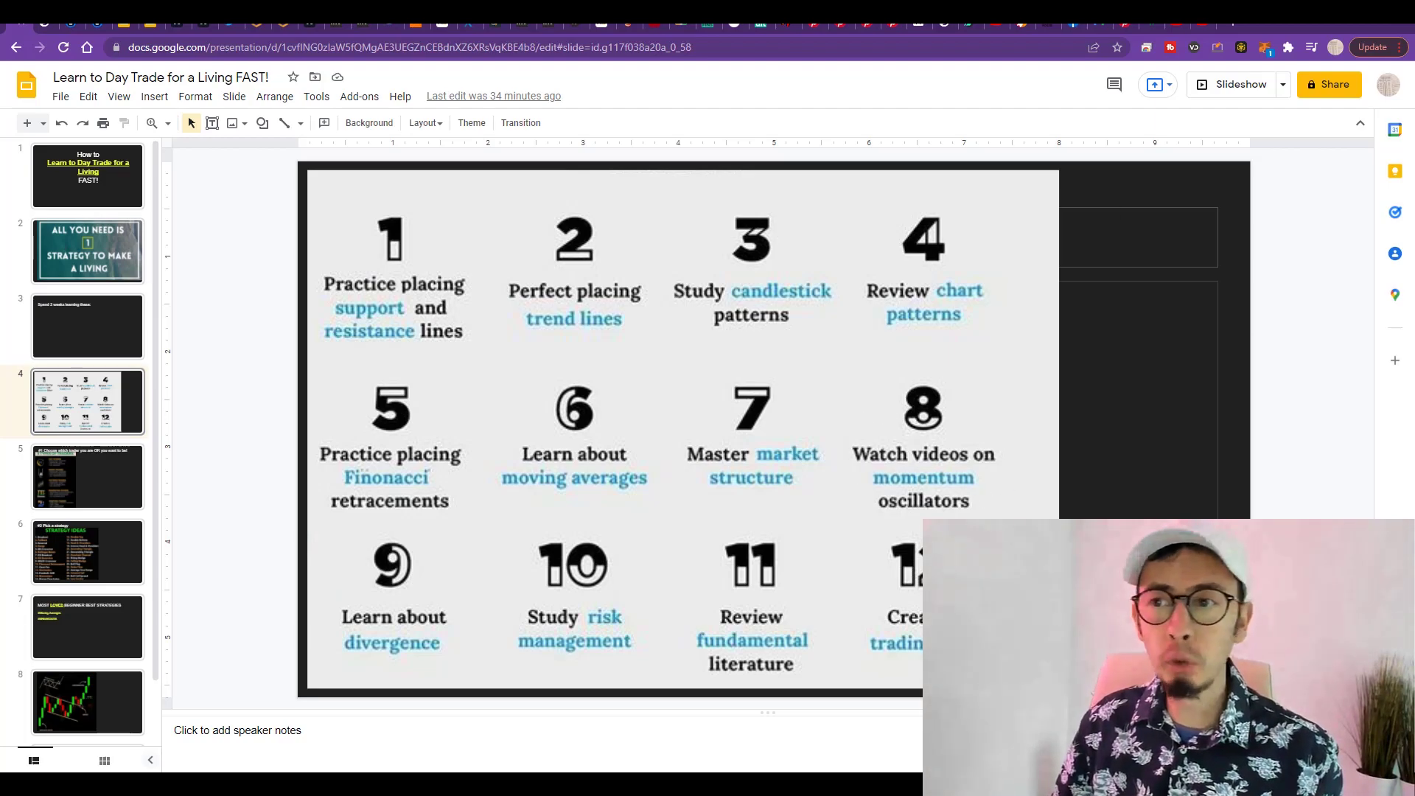
Step: Glance at the trading plan video, then go to slide 5 on the five trader types
{"action": "left_click", "coordinate": [1212, 26]}
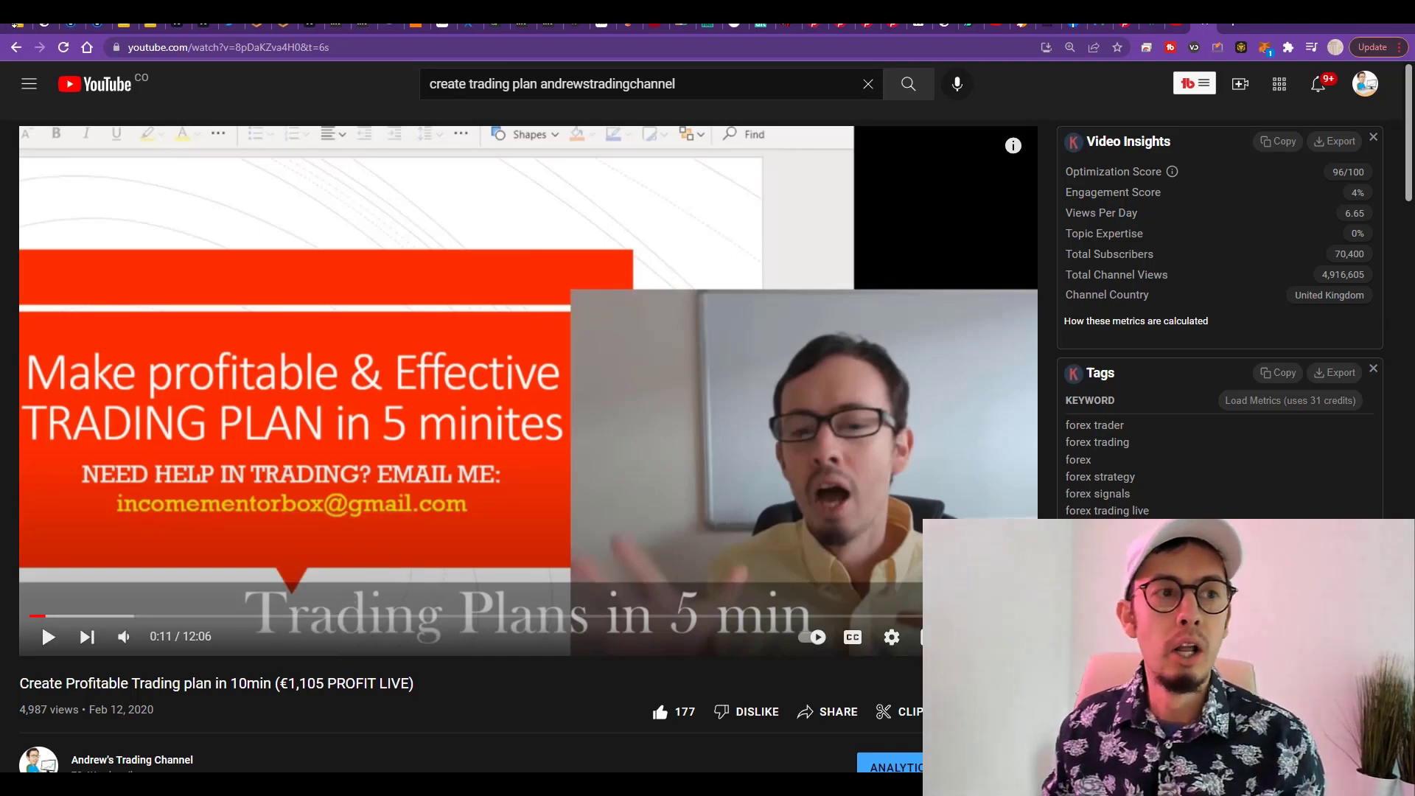
{"action": "left_click", "coordinate": [18, 25]}
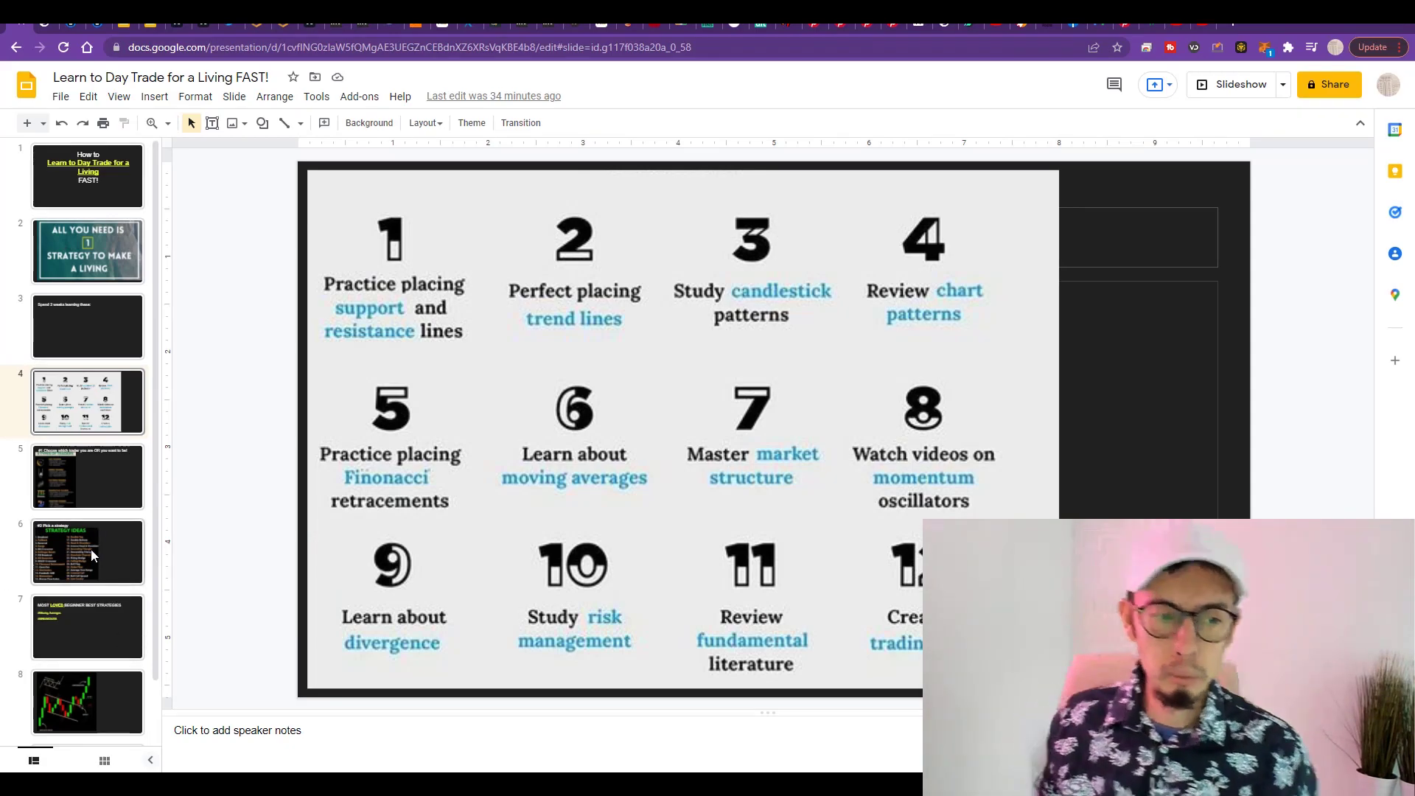
{"action": "left_click", "coordinate": [93, 499]}
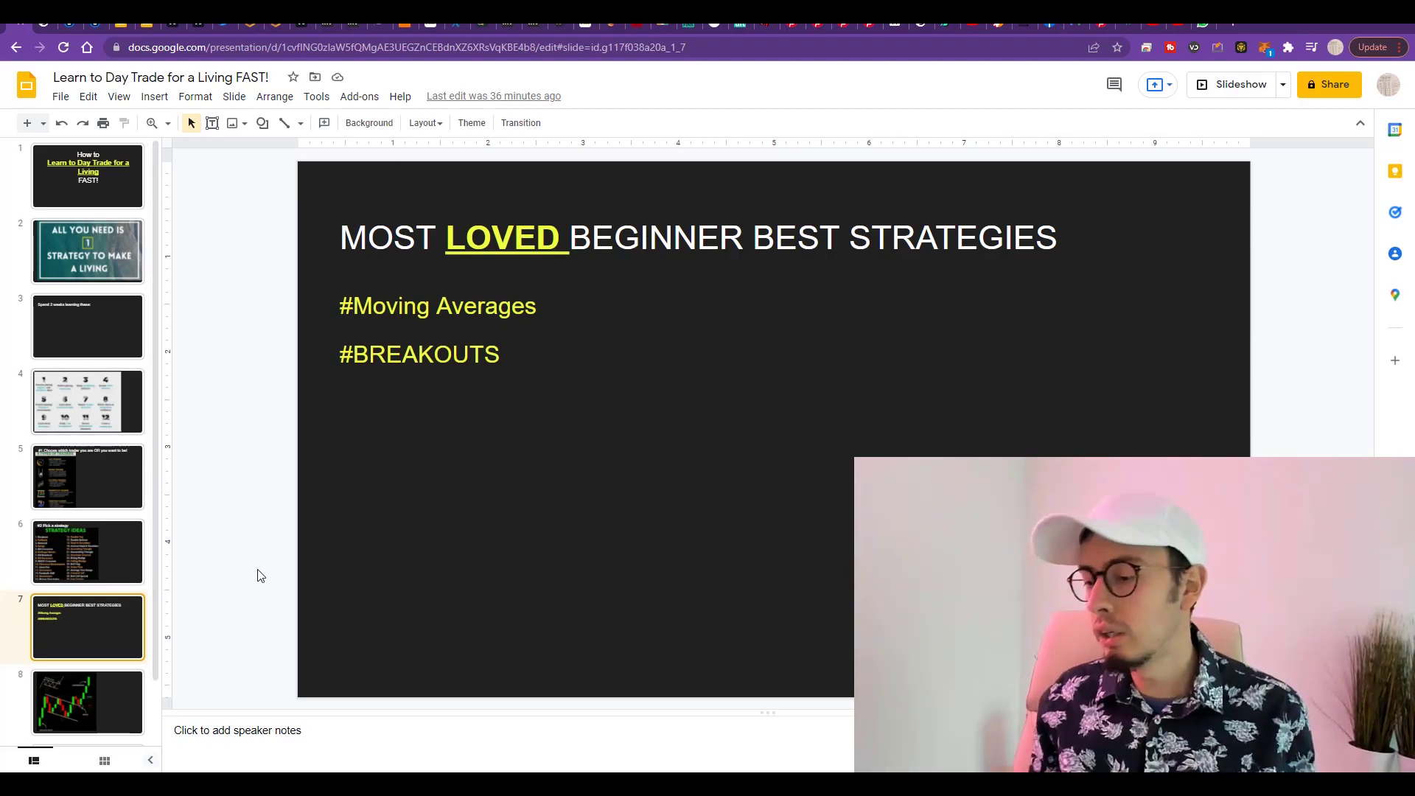
Step: Switch to the USD/CHF 4-hour chart in TradingView
{"action": "left_click", "coordinate": [171, 24]}
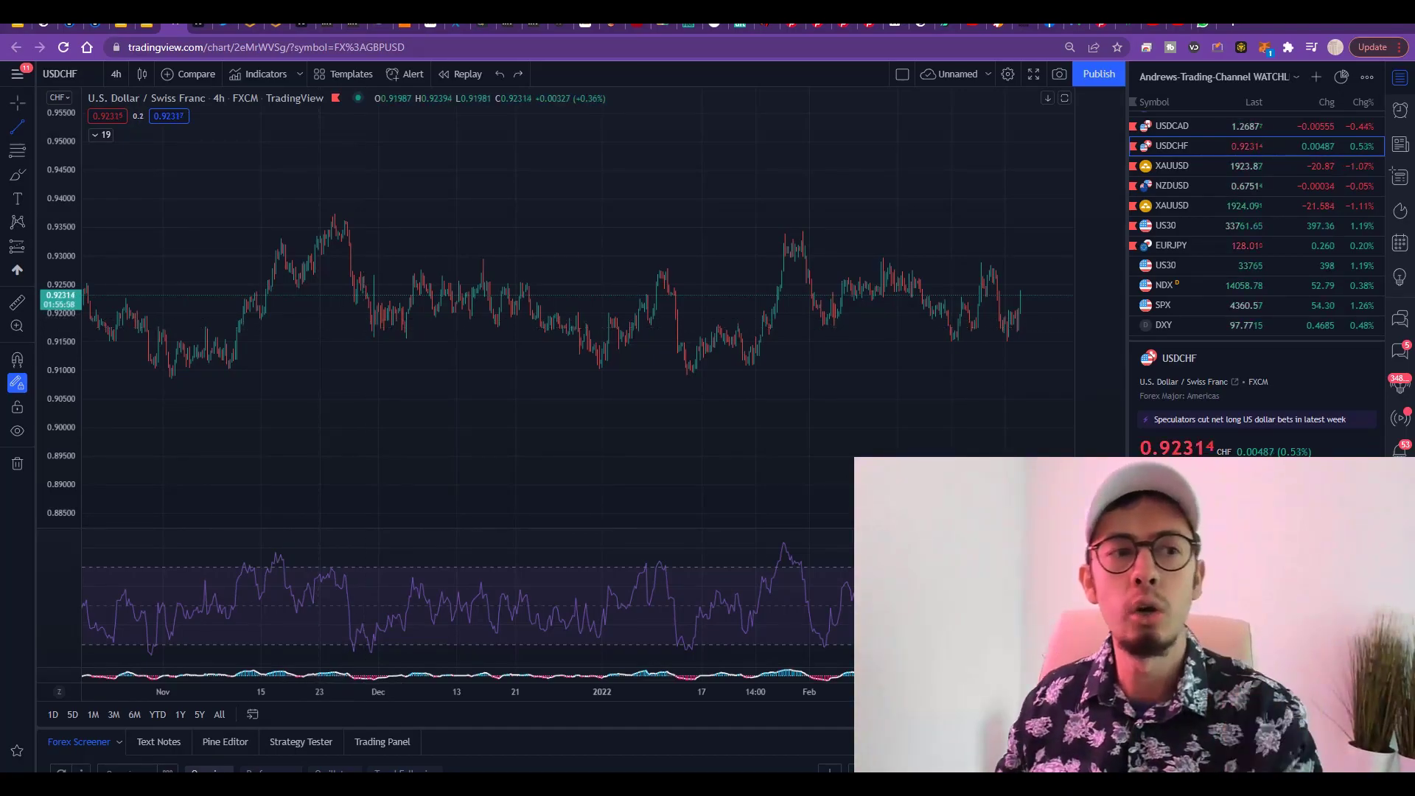
Step: Show the EMA 200 and EMA 50 lines on USDCHF and enlarge the candles
{"action": "left_click", "coordinate": [21, 24]}
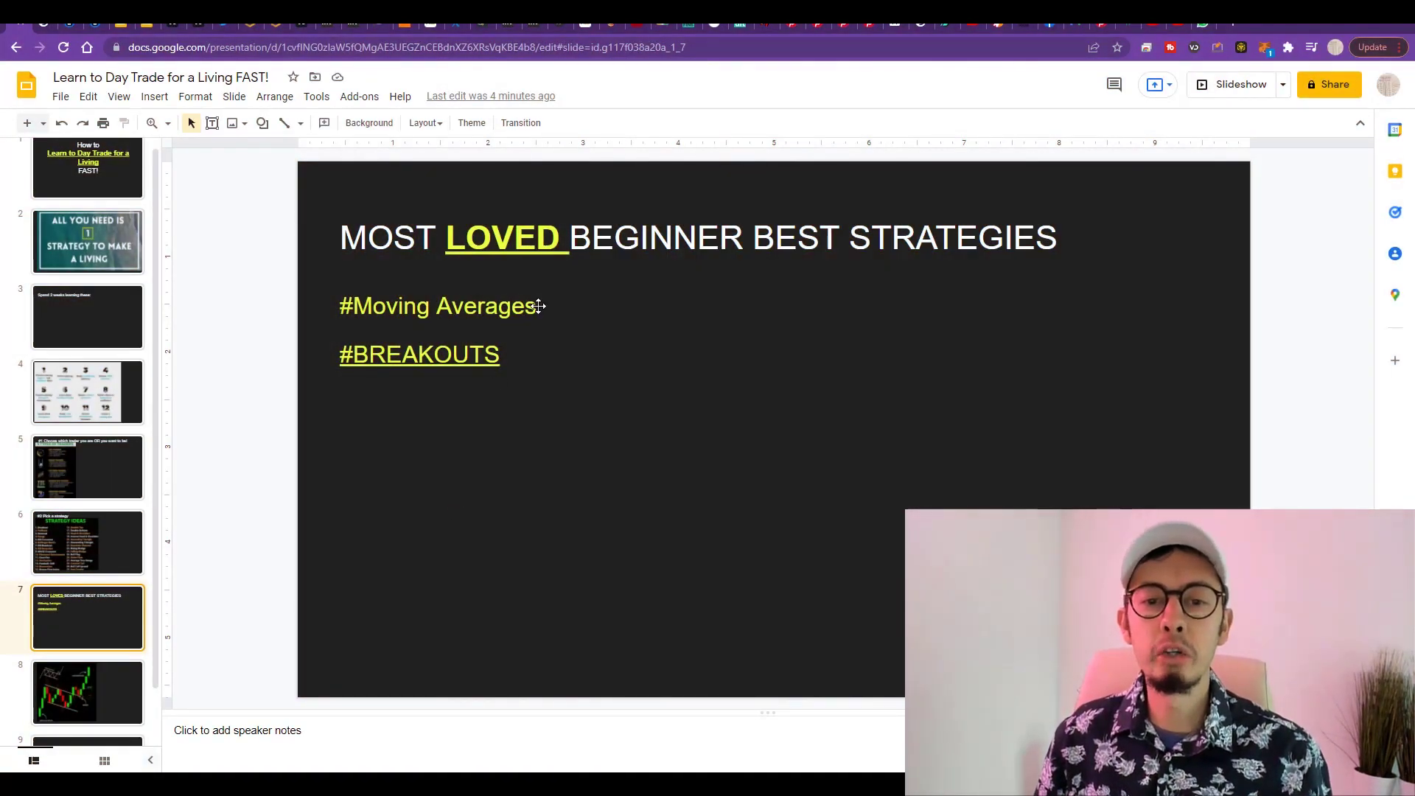
{"action": "left_click", "coordinate": [179, 24]}
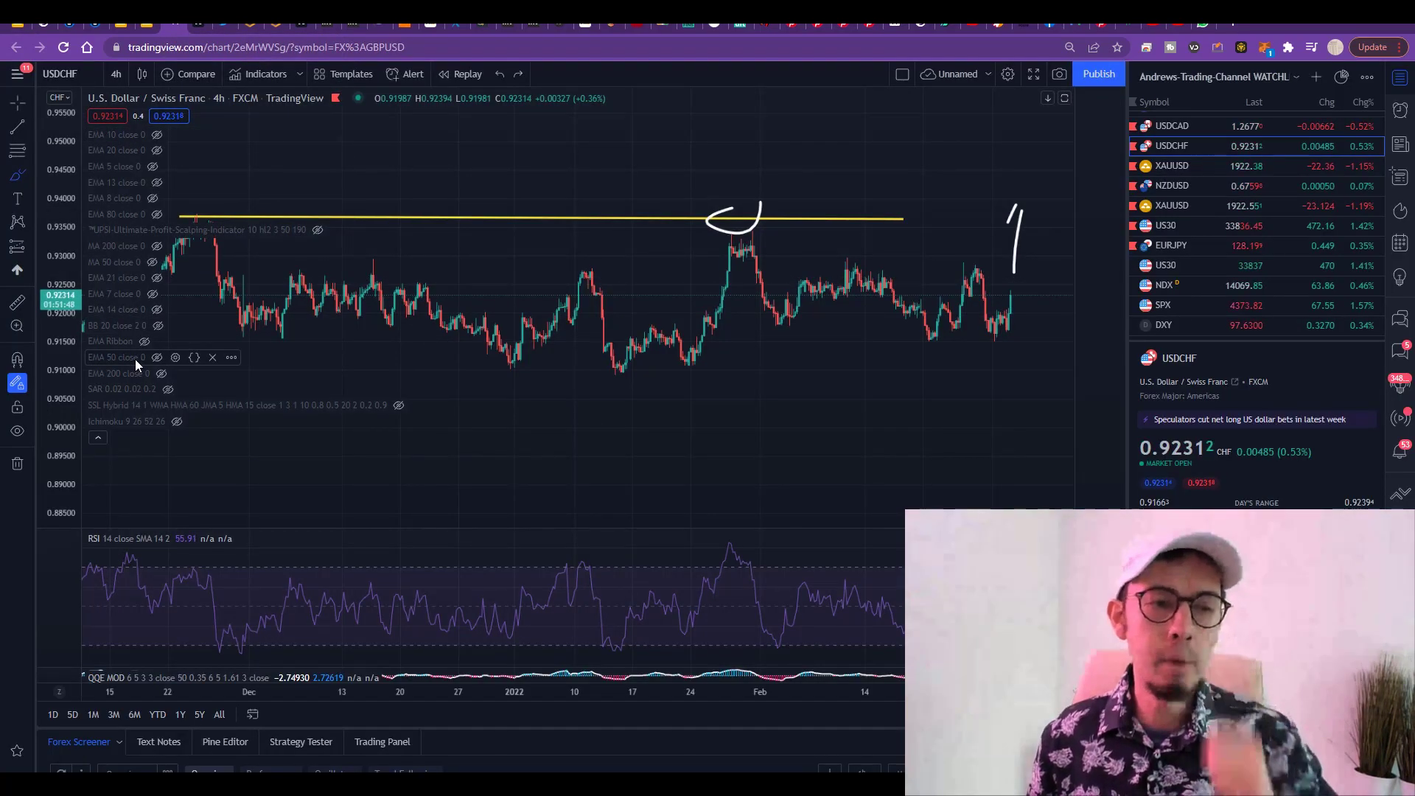
{"action": "left_click", "coordinate": [162, 374]}
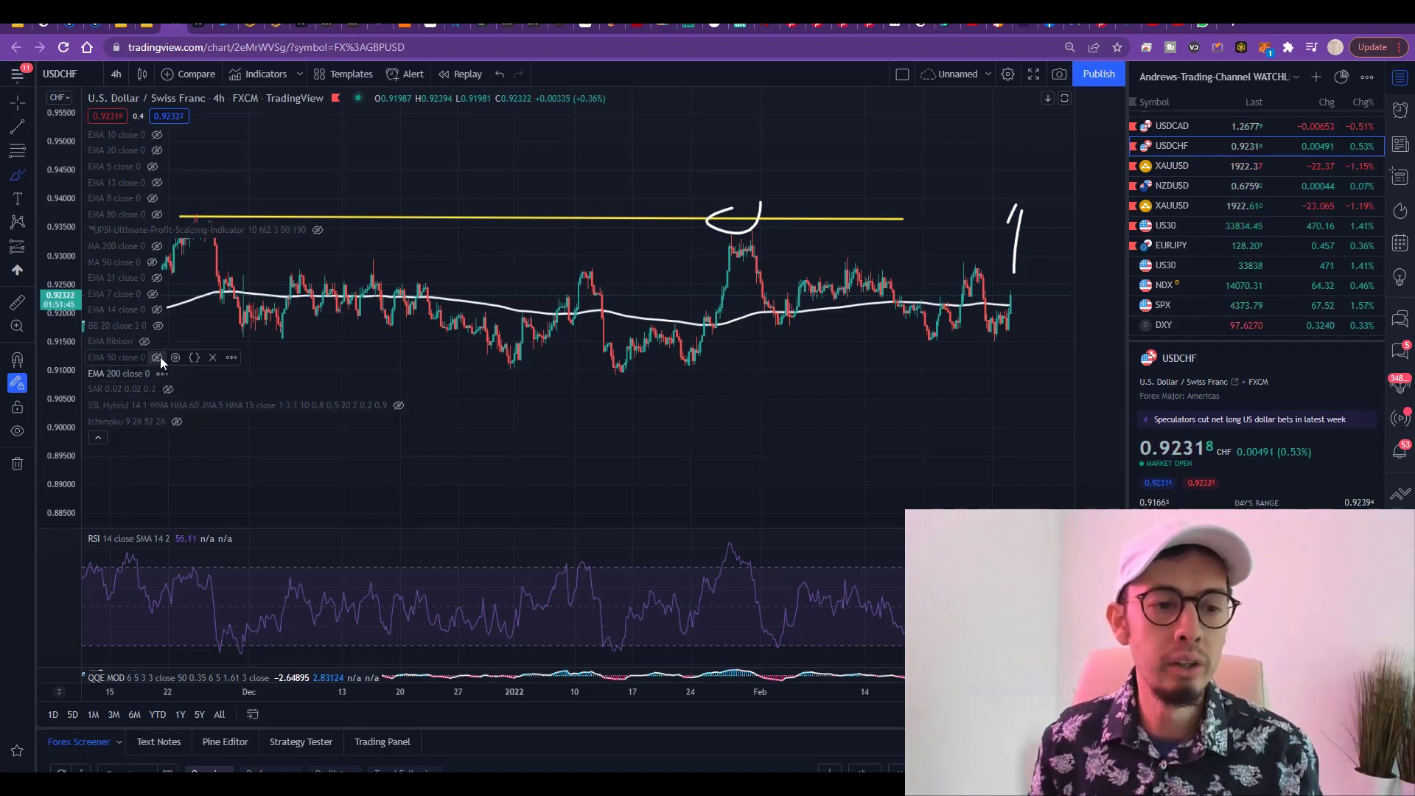
{"action": "left_click", "coordinate": [158, 357]}
{"action": "scroll", "coordinate": [457, 381], "scroll_direction": "up", "scroll_amount": 3}
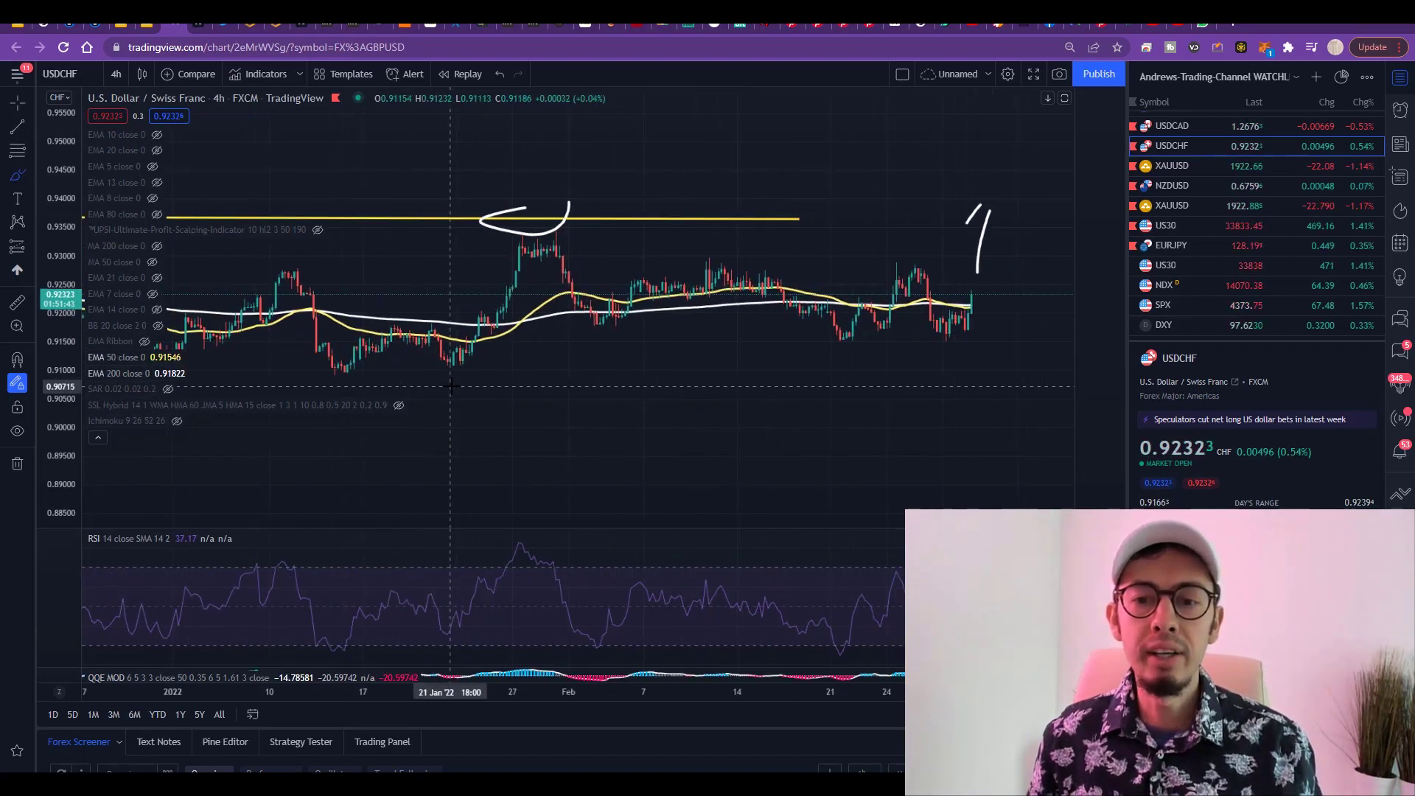
{"action": "left_click_drag", "start_coordinate": [63, 442], "coordinate": [63, 383]}
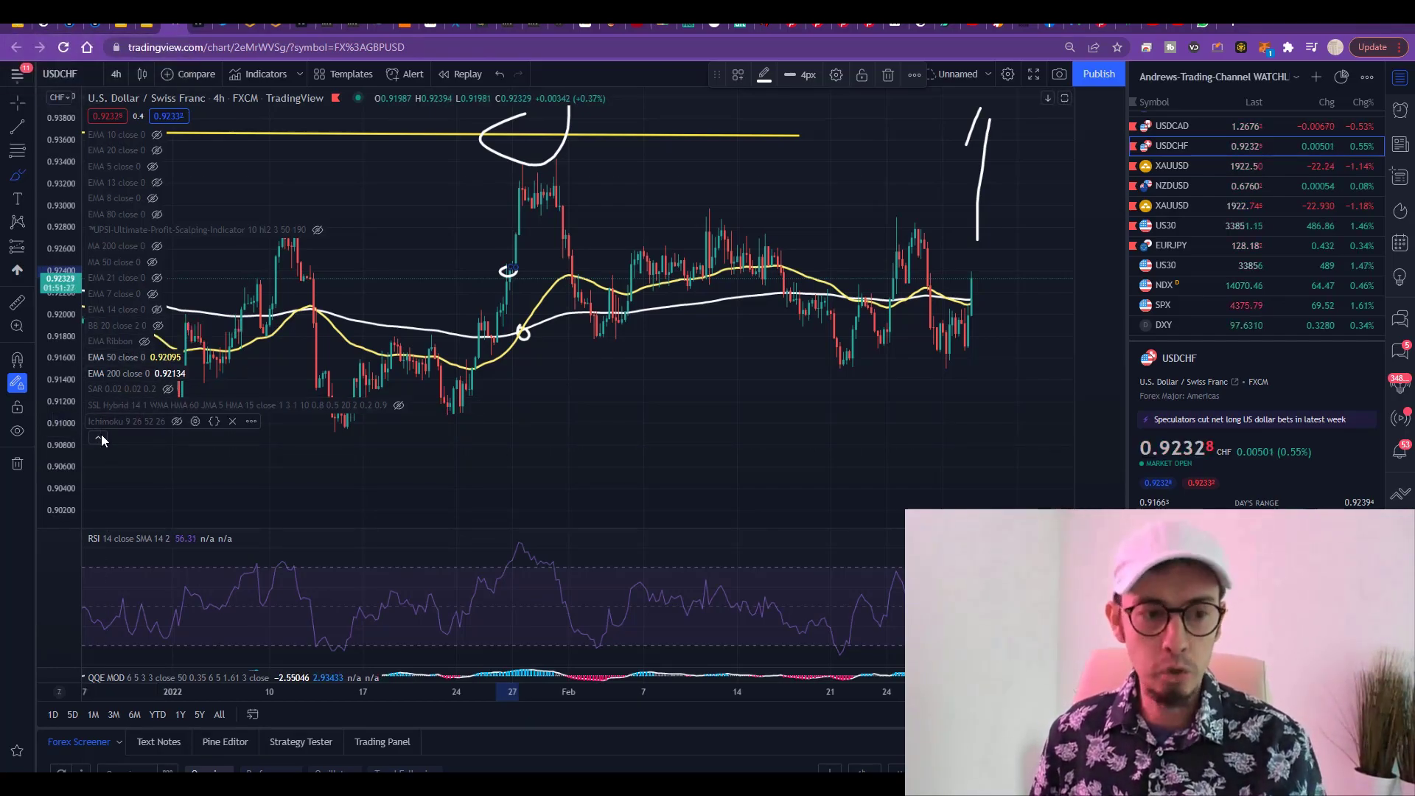
Step: Highlight the #BREAKOUTS line on the strategies slide, then return to the USDCHF chart
{"action": "left_click", "coordinate": [18, 23]}
{"action": "left_click", "coordinate": [500, 354]}
{"action": "left_click_drag", "start_coordinate": [501, 355], "coordinate": [295, 357]}
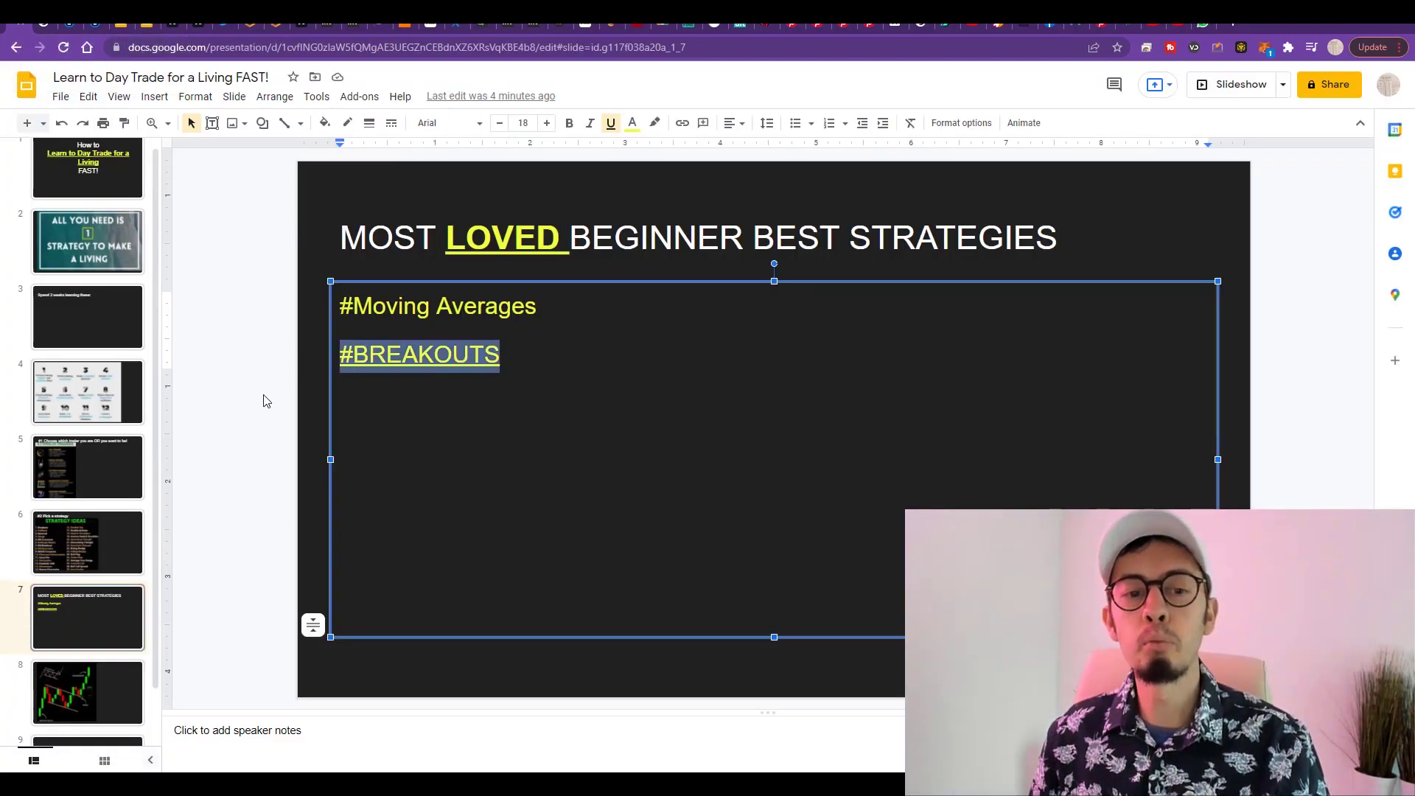
{"action": "left_click", "coordinate": [233, 418]}
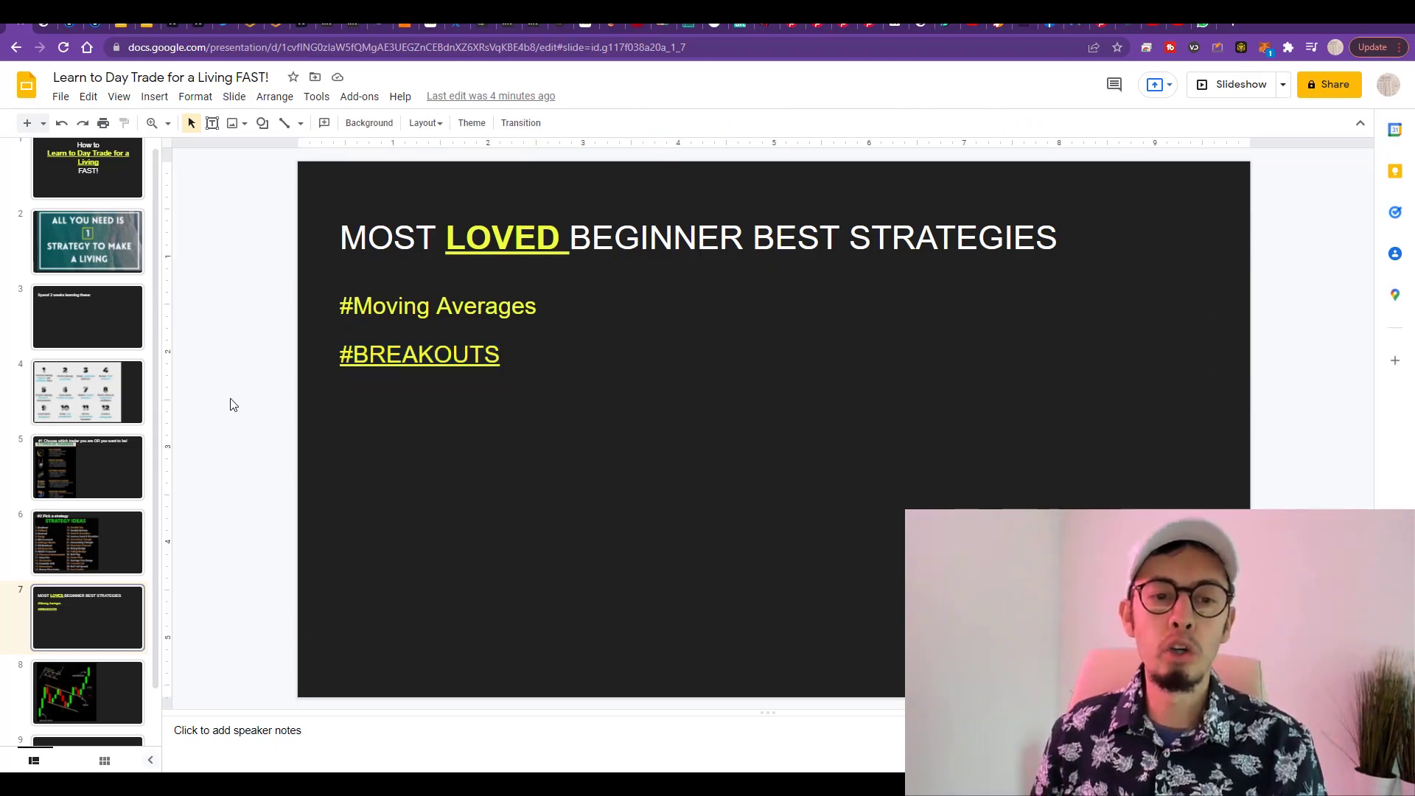
{"action": "left_click", "coordinate": [174, 25]}
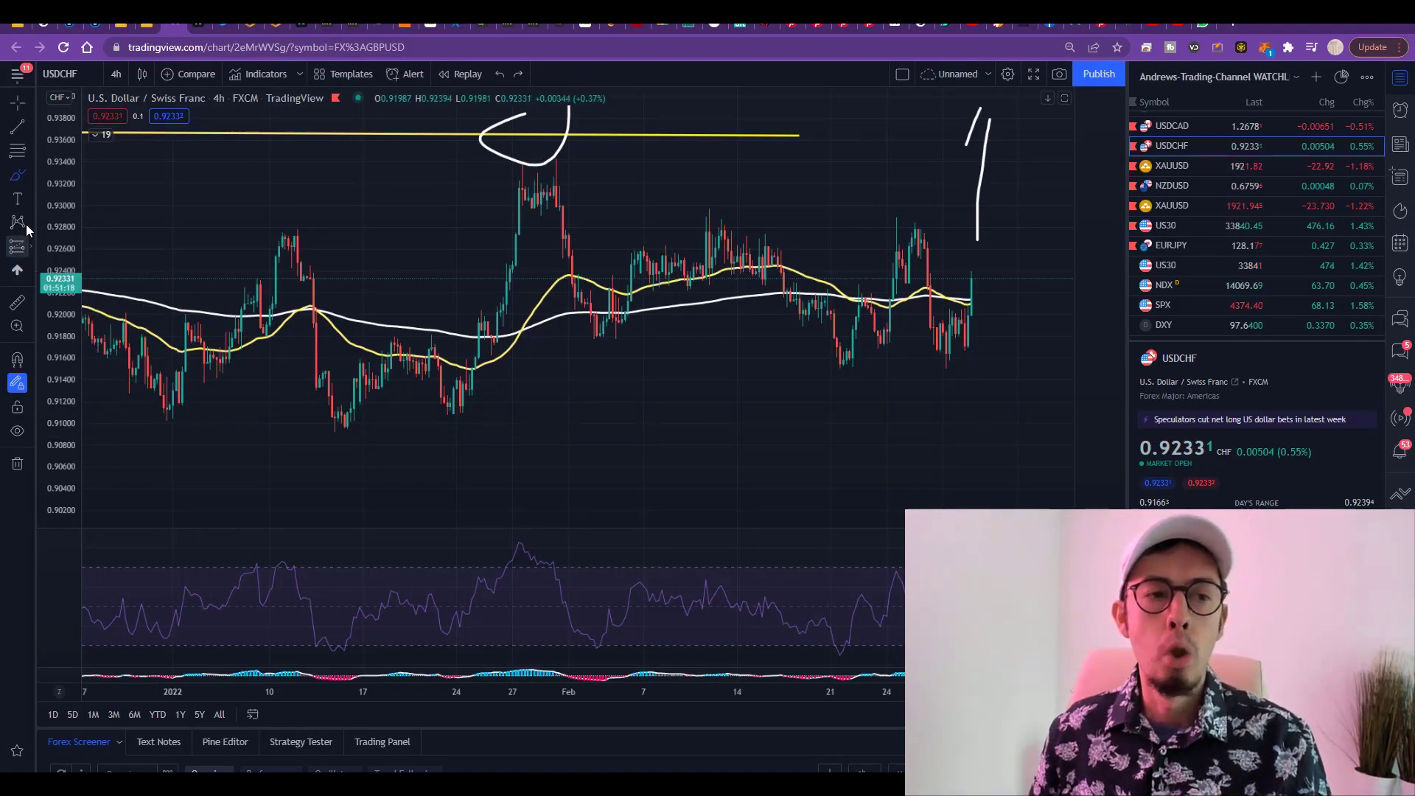
Step: Hide the moving averages and brush a horizontal stroke extending the yellow resistance level
{"action": "scroll", "coordinate": [98, 145], "scroll_direction": "down", "scroll_amount": 5}
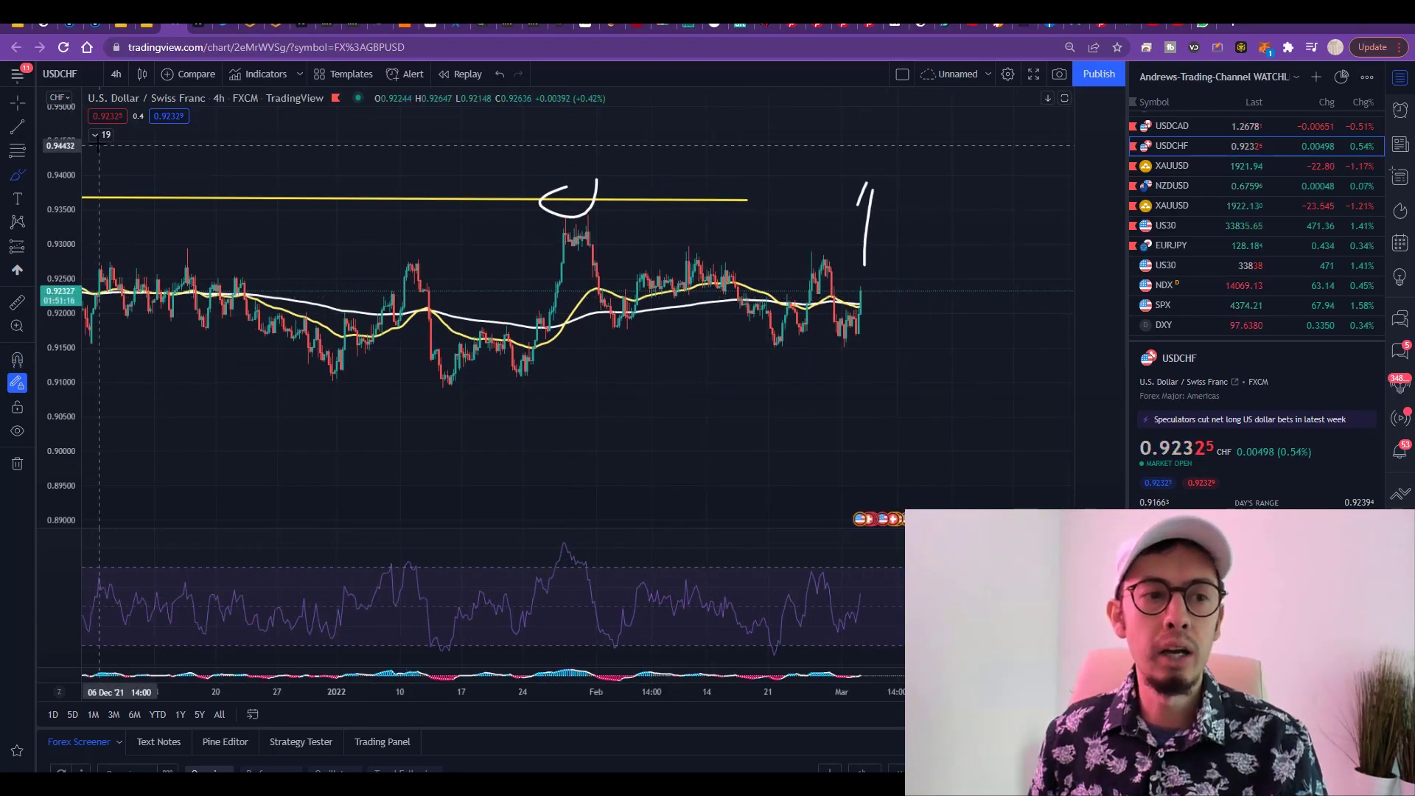
{"action": "key", "text": "ctrl+alt+i"}
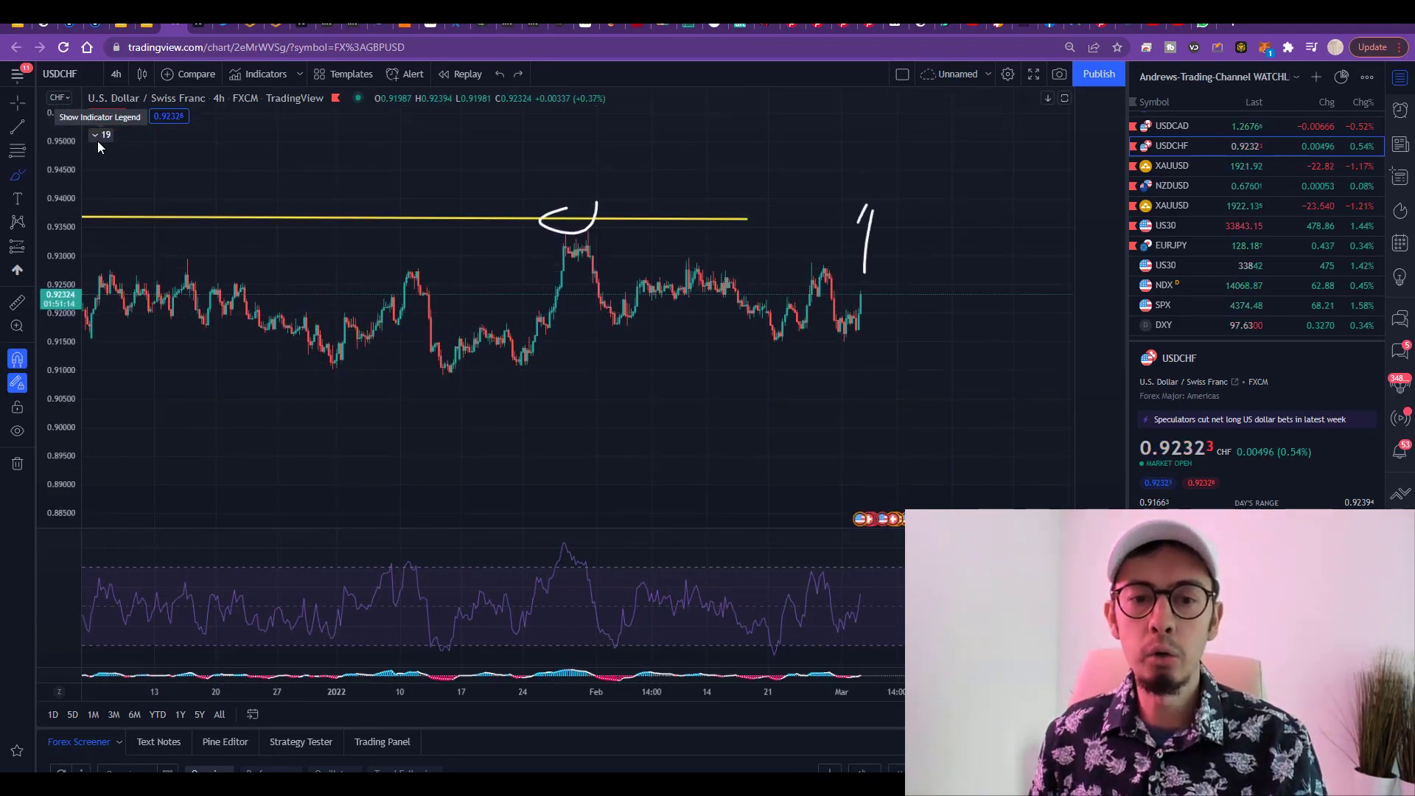
{"action": "scroll", "coordinate": [610, 293], "scroll_direction": "down", "scroll_amount": 3}
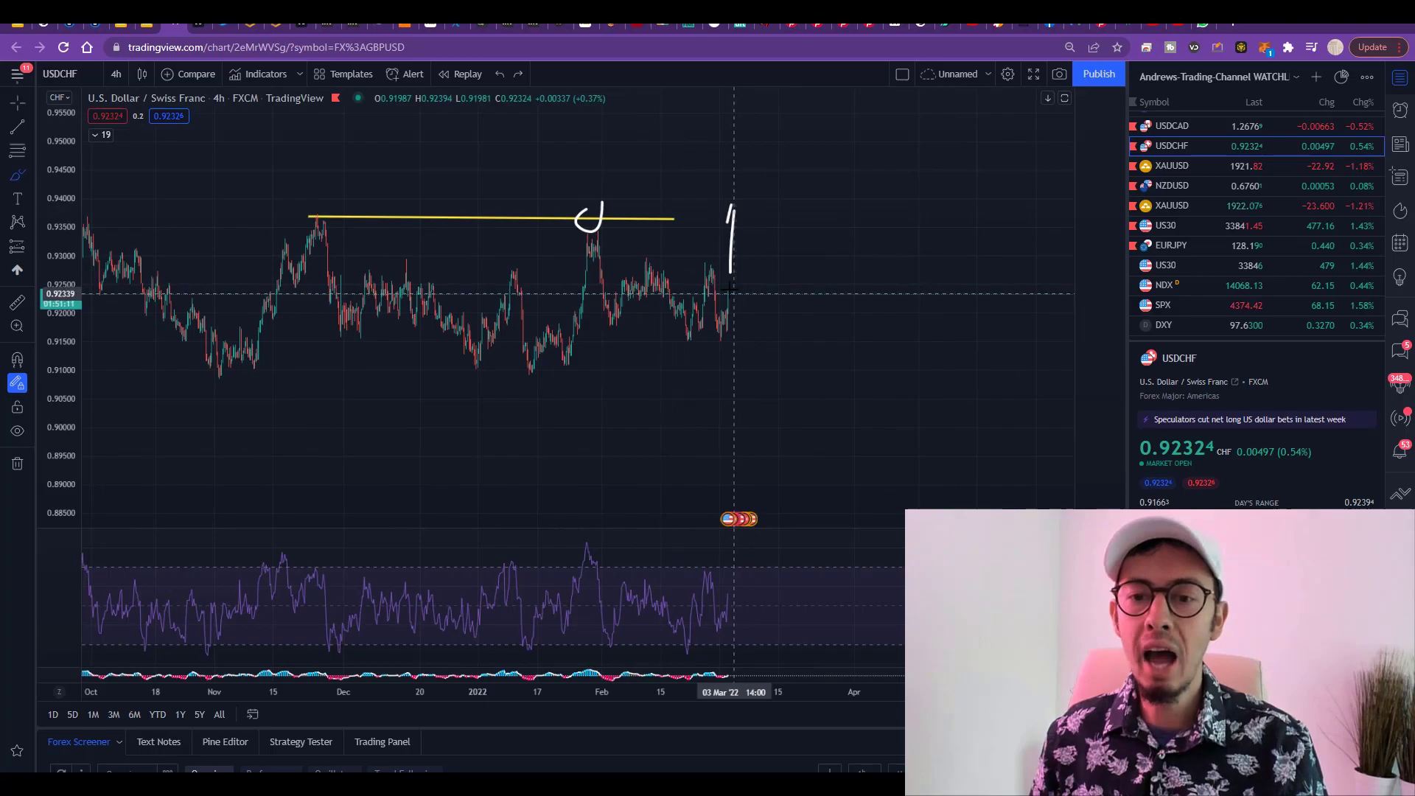
{"action": "left_click_drag", "start_coordinate": [656, 219], "coordinate": [768, 216]}
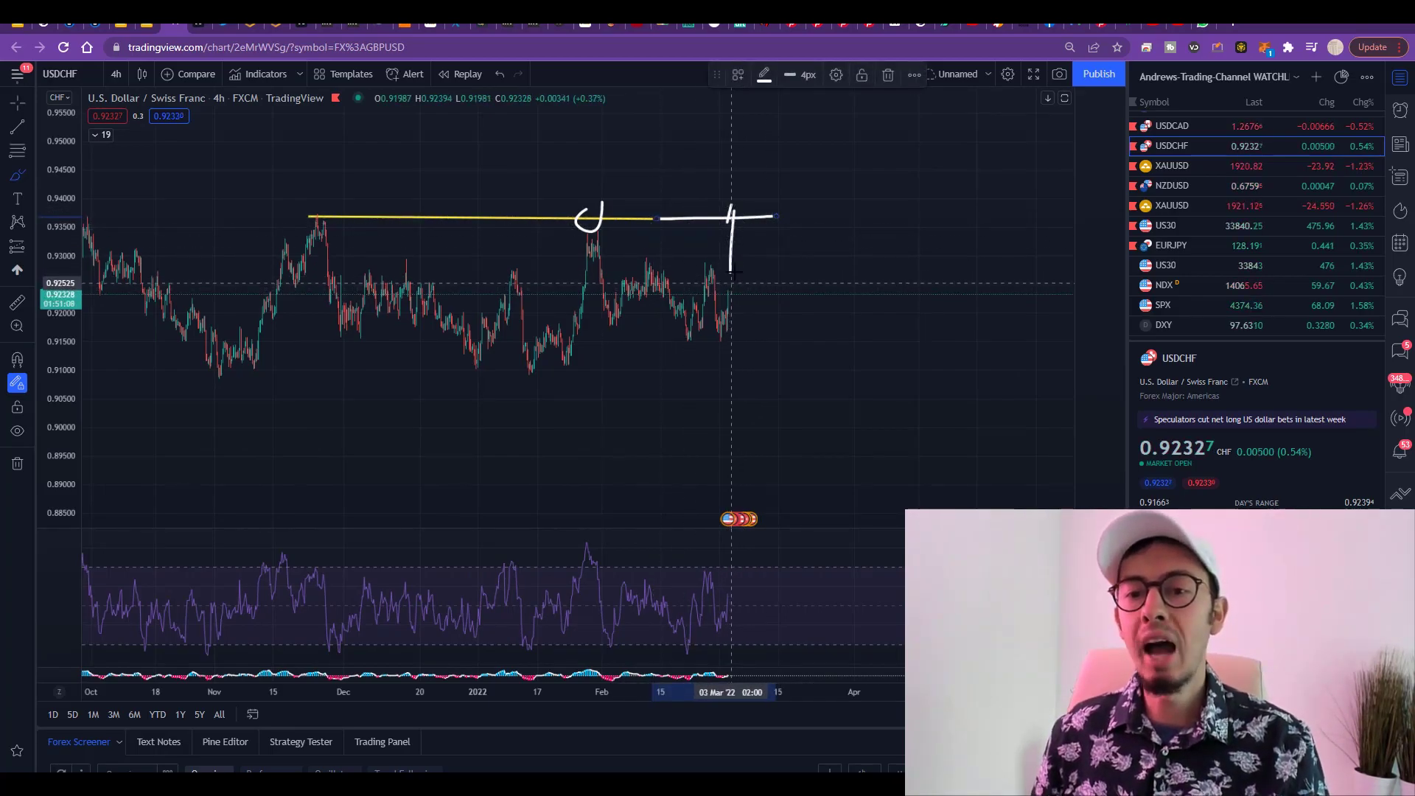
Step: Circle the latest candles, draw an upward breakout arrow, and loop the sideways range
{"action": "mouse_move", "coordinate": [746, 204]}
{"action": "left_mouse_down"}
{"action": "mouse_move", "coordinate": [719, 209]}
{"action": "mouse_move", "coordinate": [735, 229]}
{"action": "left_mouse_up"}
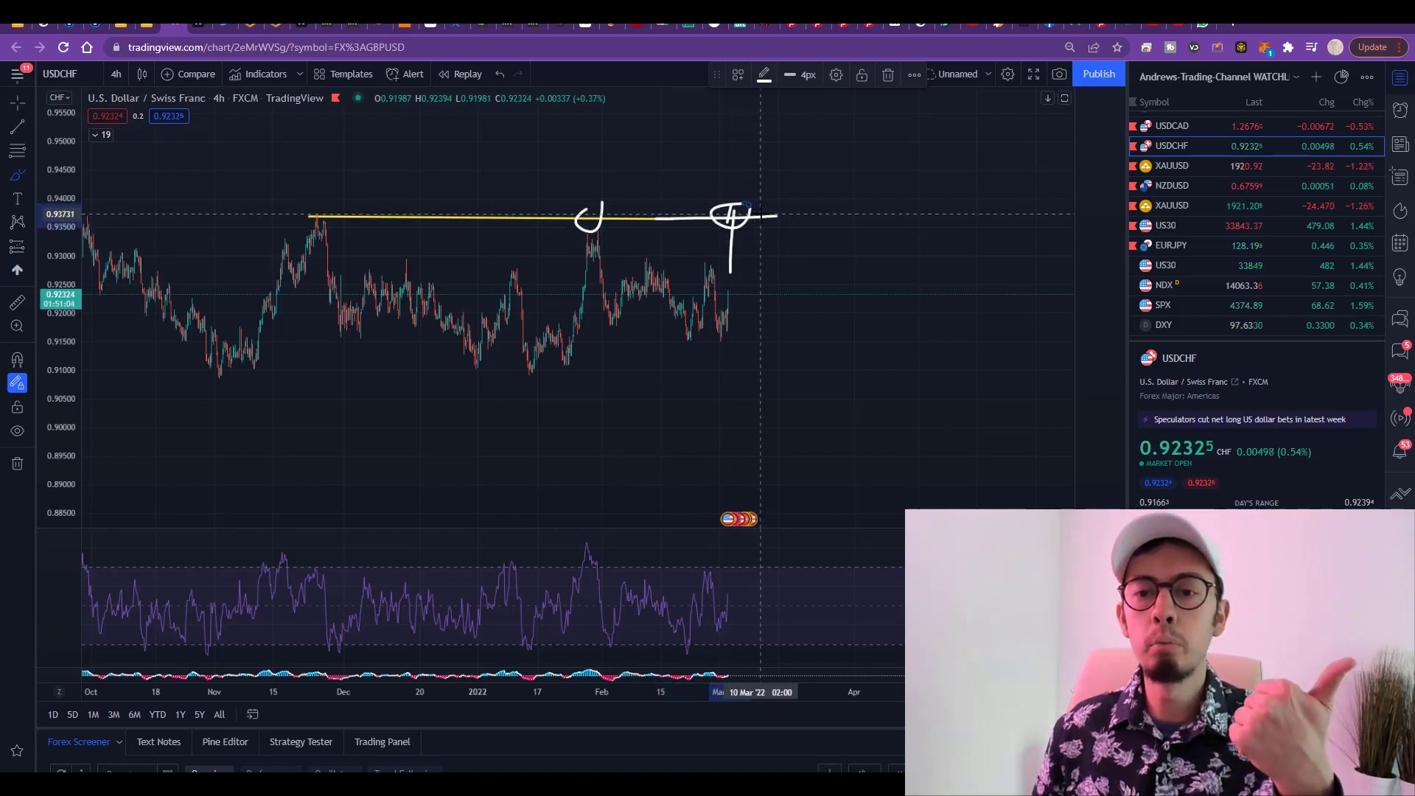
{"action": "mouse_move", "coordinate": [763, 212]}
{"action": "left_mouse_down"}
{"action": "mouse_move", "coordinate": [835, 136]}
{"action": "mouse_move", "coordinate": [841, 180]}
{"action": "left_mouse_up"}
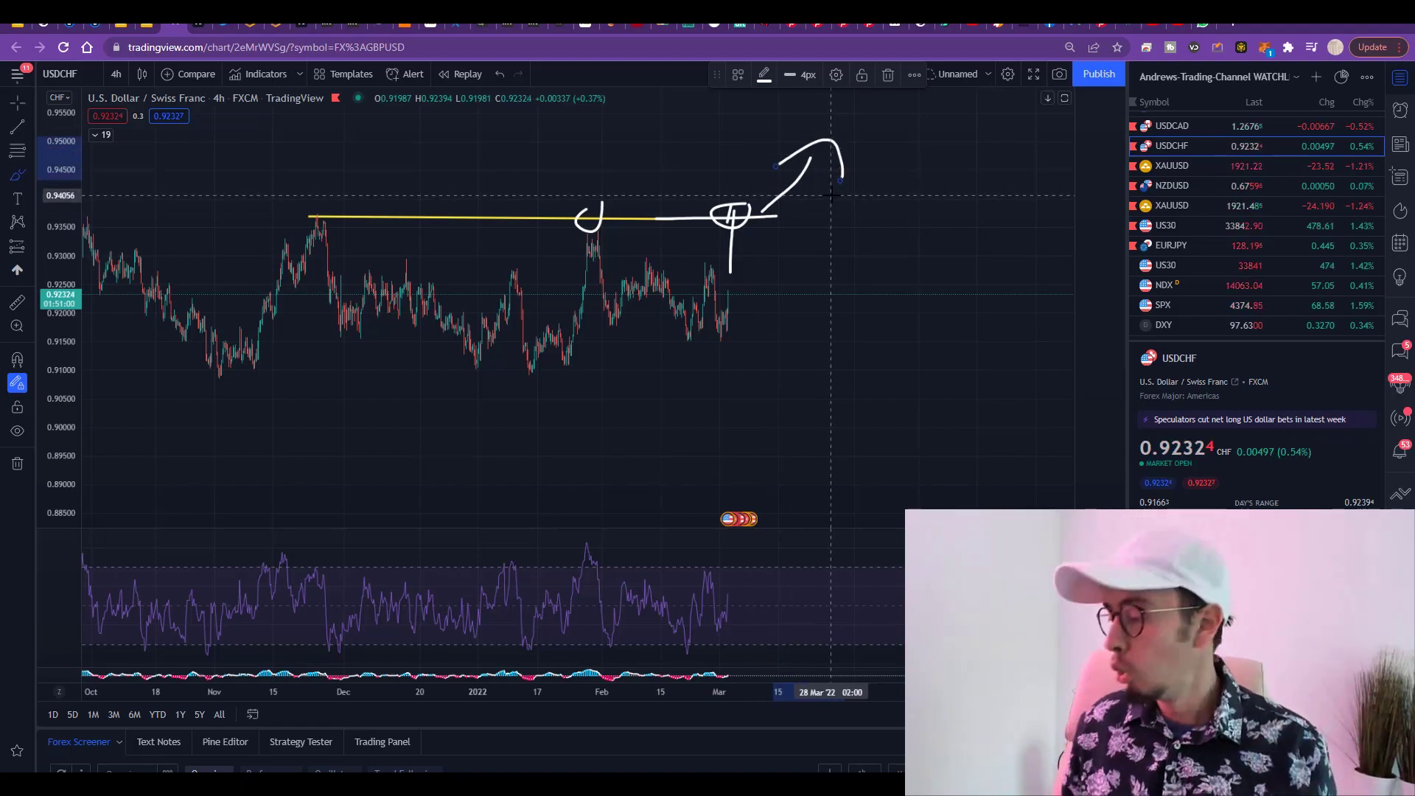
{"action": "mouse_move", "coordinate": [645, 163]}
{"action": "left_mouse_down"}
{"action": "mouse_move", "coordinate": [442, 175]}
{"action": "mouse_move", "coordinate": [616, 402]}
{"action": "mouse_move", "coordinate": [796, 231]}
{"action": "left_mouse_up"}
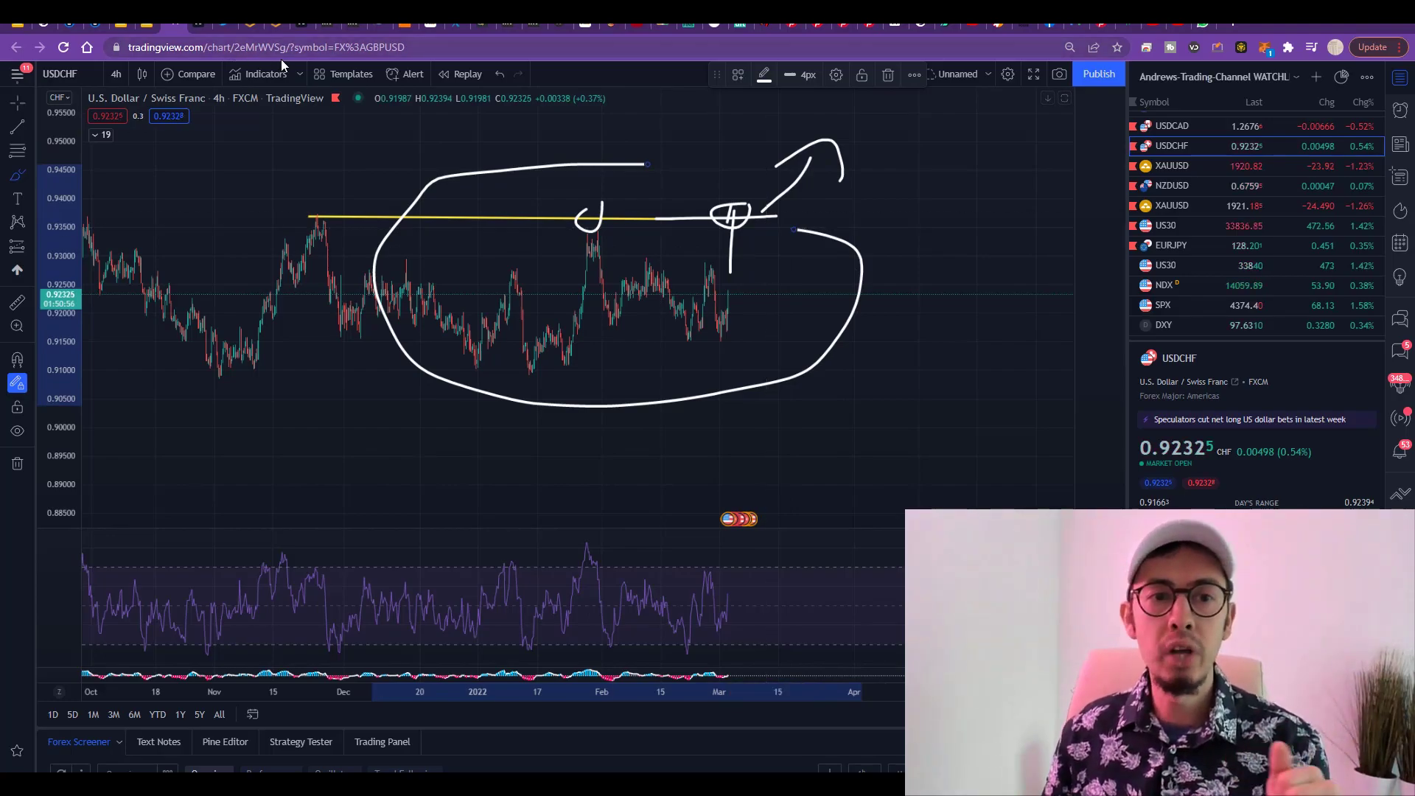
Step: Preview the USDCHF Create Alert dialog, close it without creating an alert, and return to Slides
{"action": "left_click", "coordinate": [404, 74]}
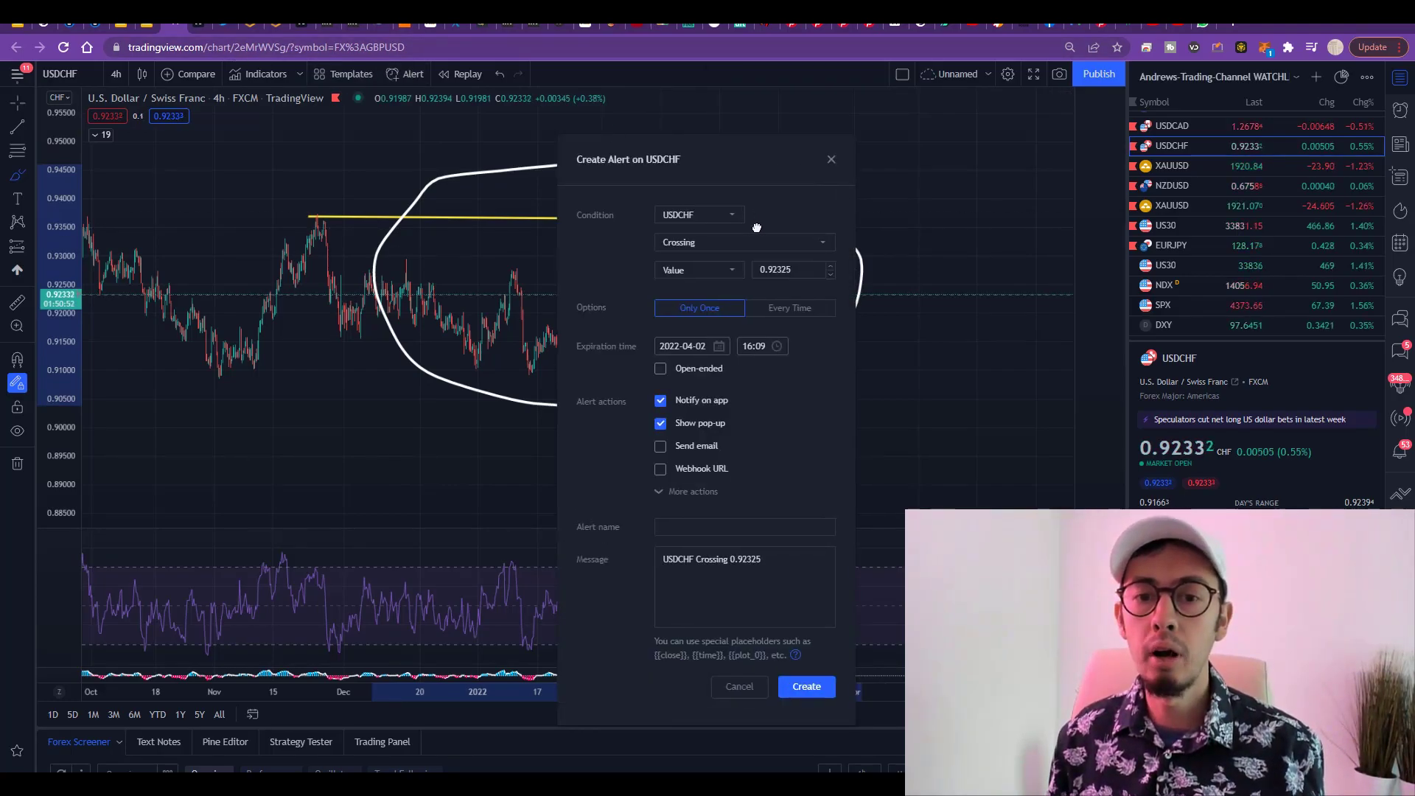
{"action": "mouse_move", "coordinate": [739, 255]}
{"action": "left_mouse_down"}
{"action": "mouse_move", "coordinate": [658, 305]}
{"action": "mouse_move", "coordinate": [351, 278]}
{"action": "left_mouse_up"}
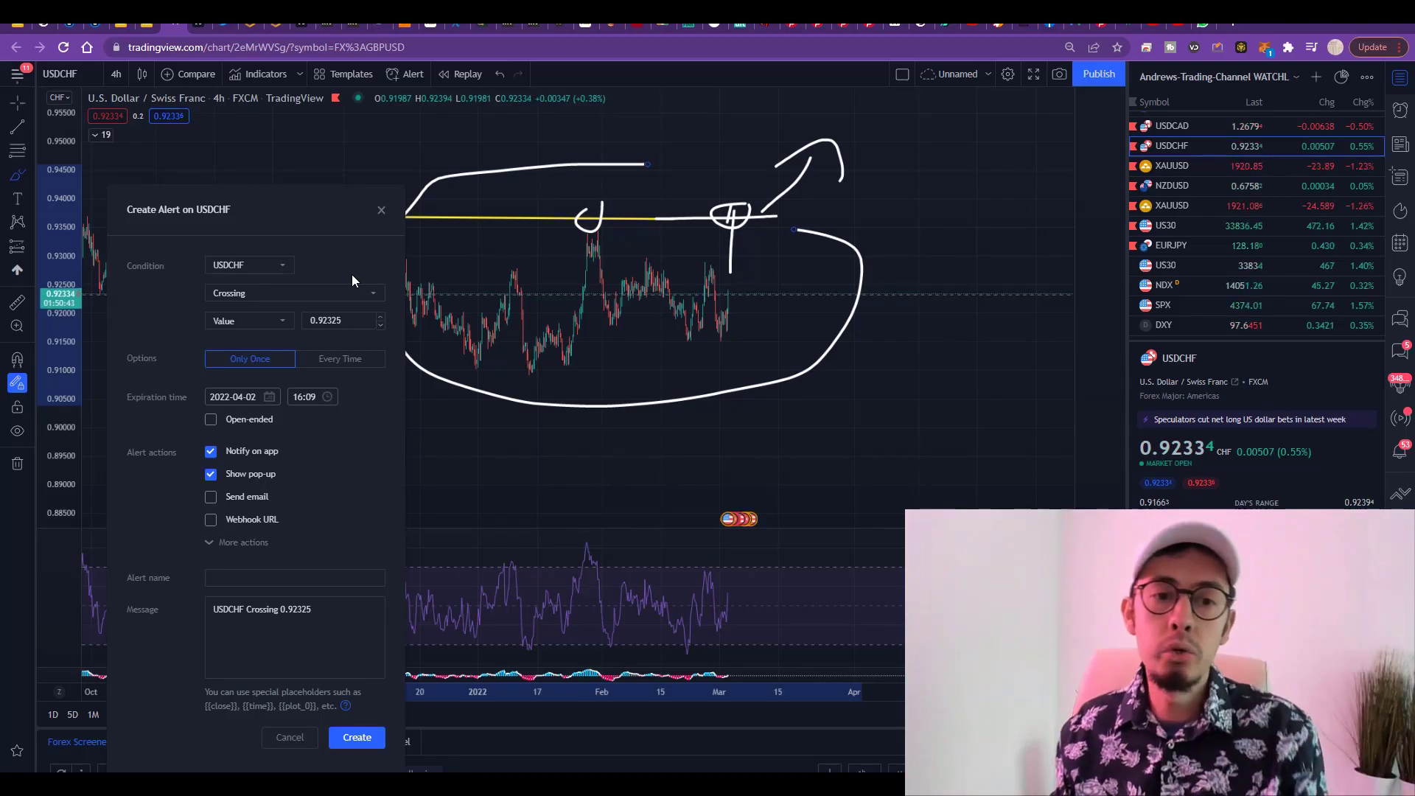
{"action": "left_click", "coordinate": [381, 210]}
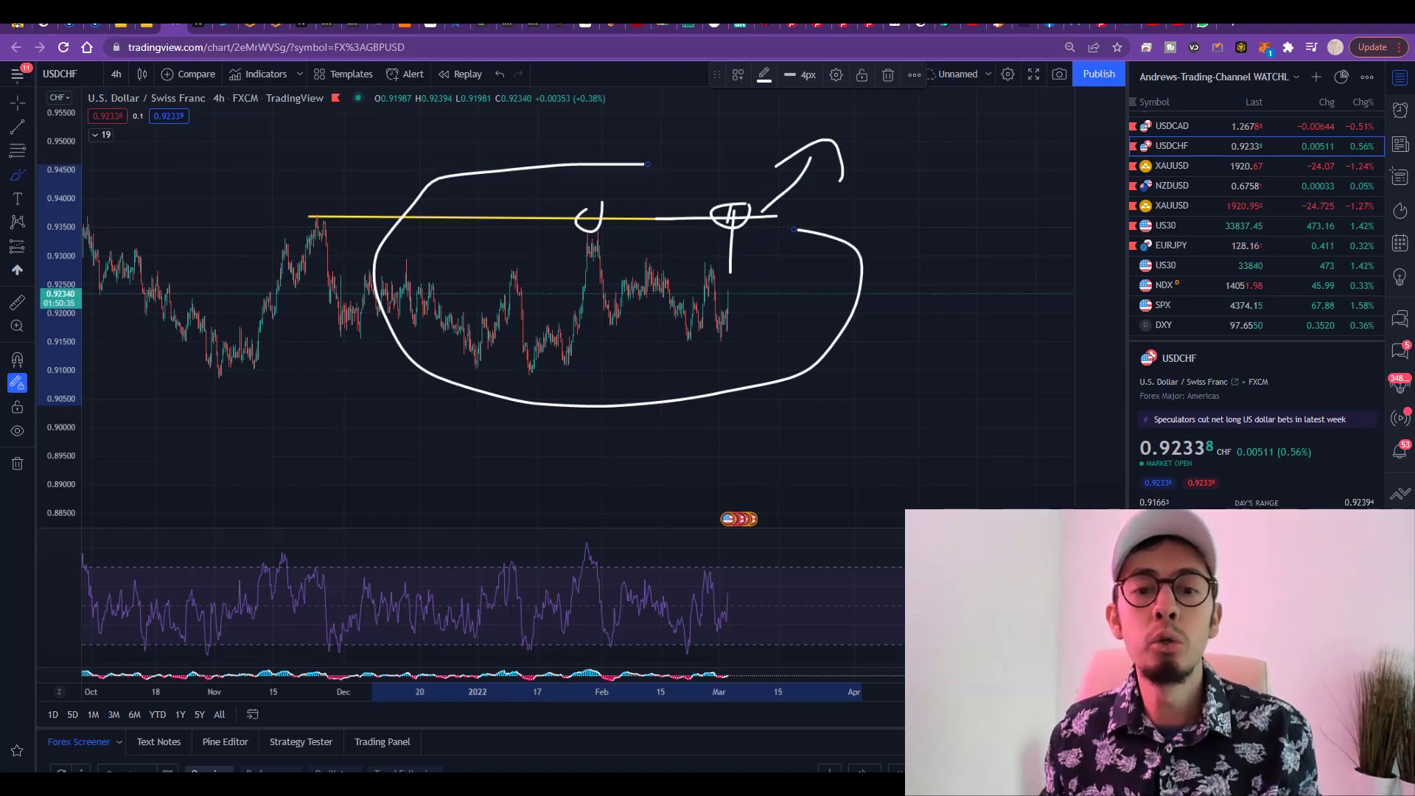
{"action": "key", "text": "ctrl+Tab"}
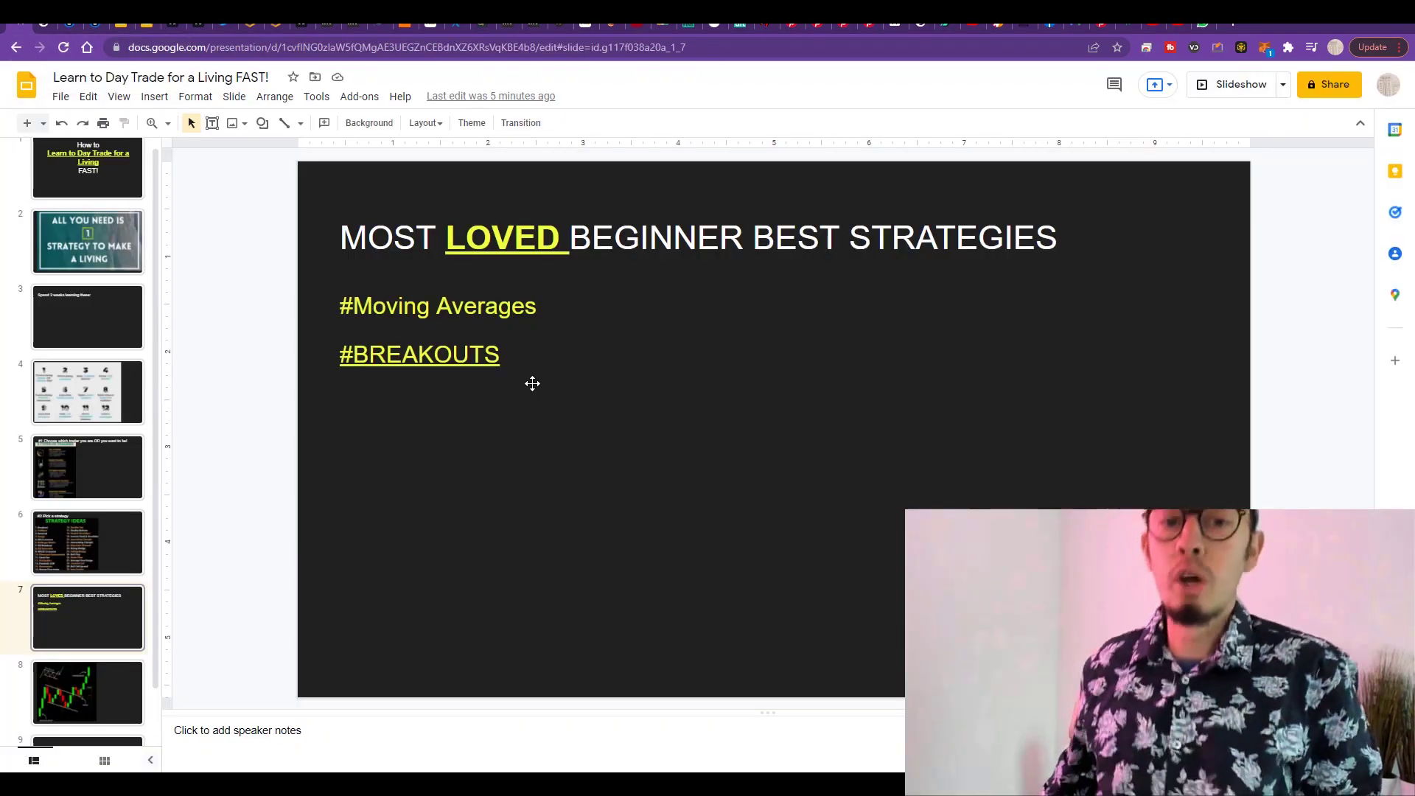
Step: Step from slide 8's bullish flag chart to slide 9, the closing title slide
{"action": "left_click", "coordinate": [61, 701]}
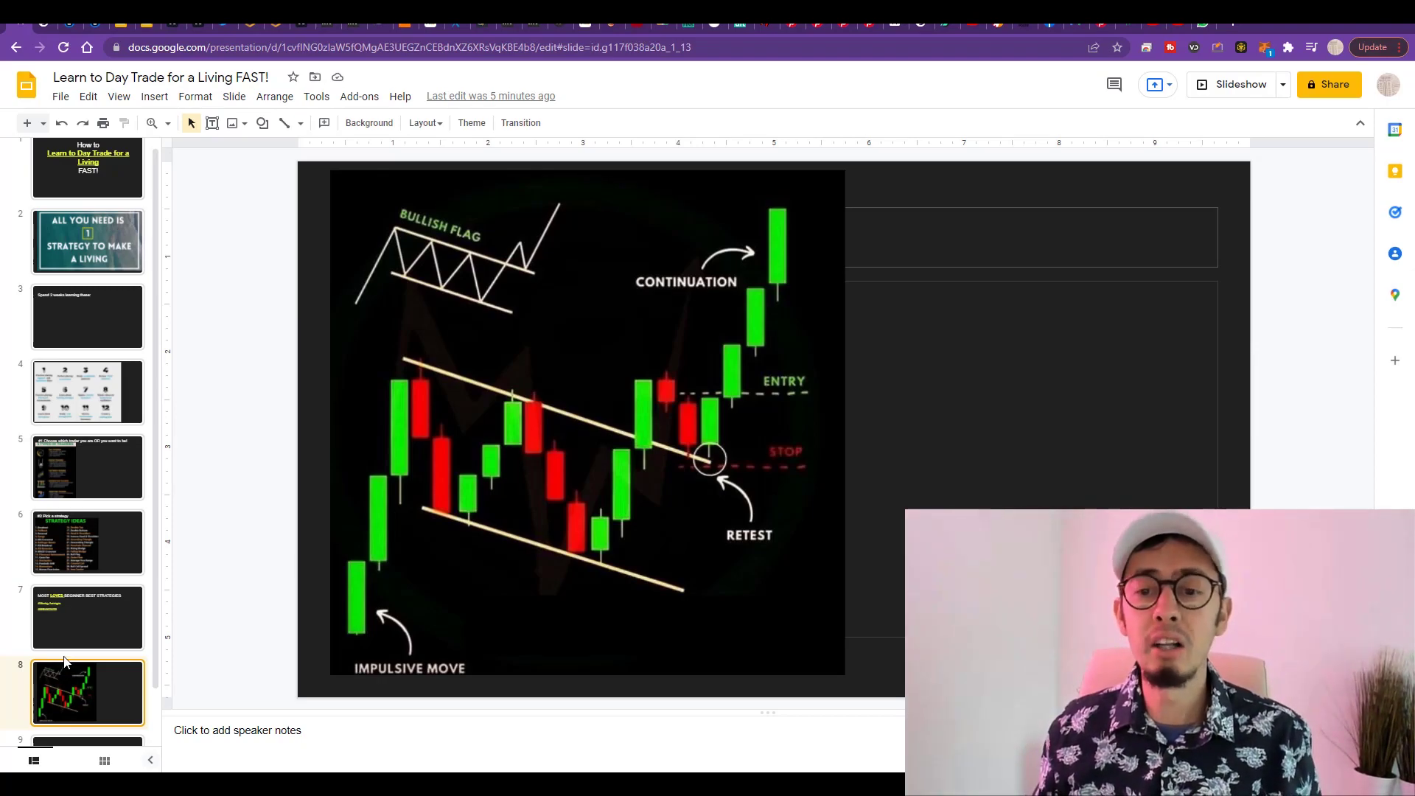
{"action": "scroll", "coordinate": [118, 707], "scroll_direction": "down", "scroll_amount": 1}
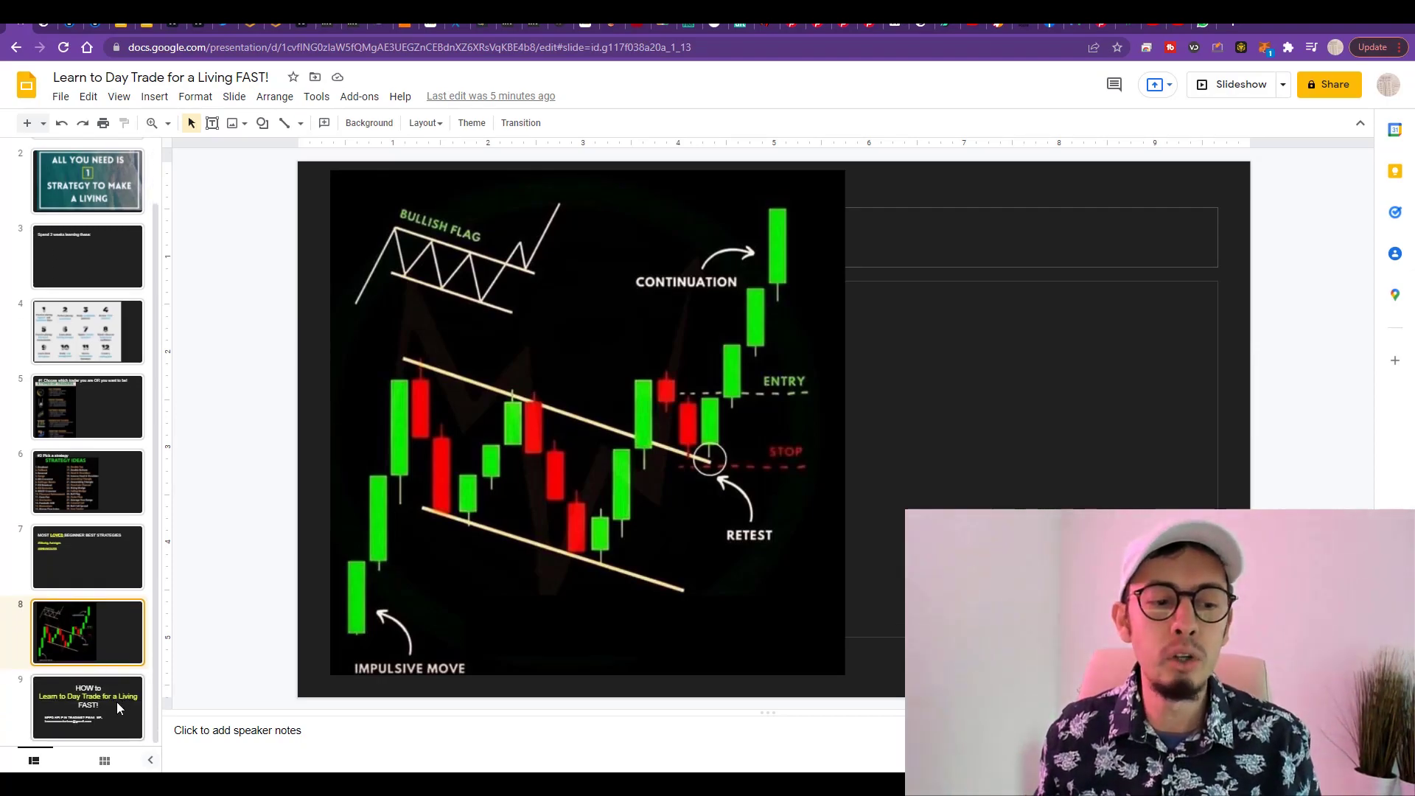
{"action": "left_click", "coordinate": [96, 706]}
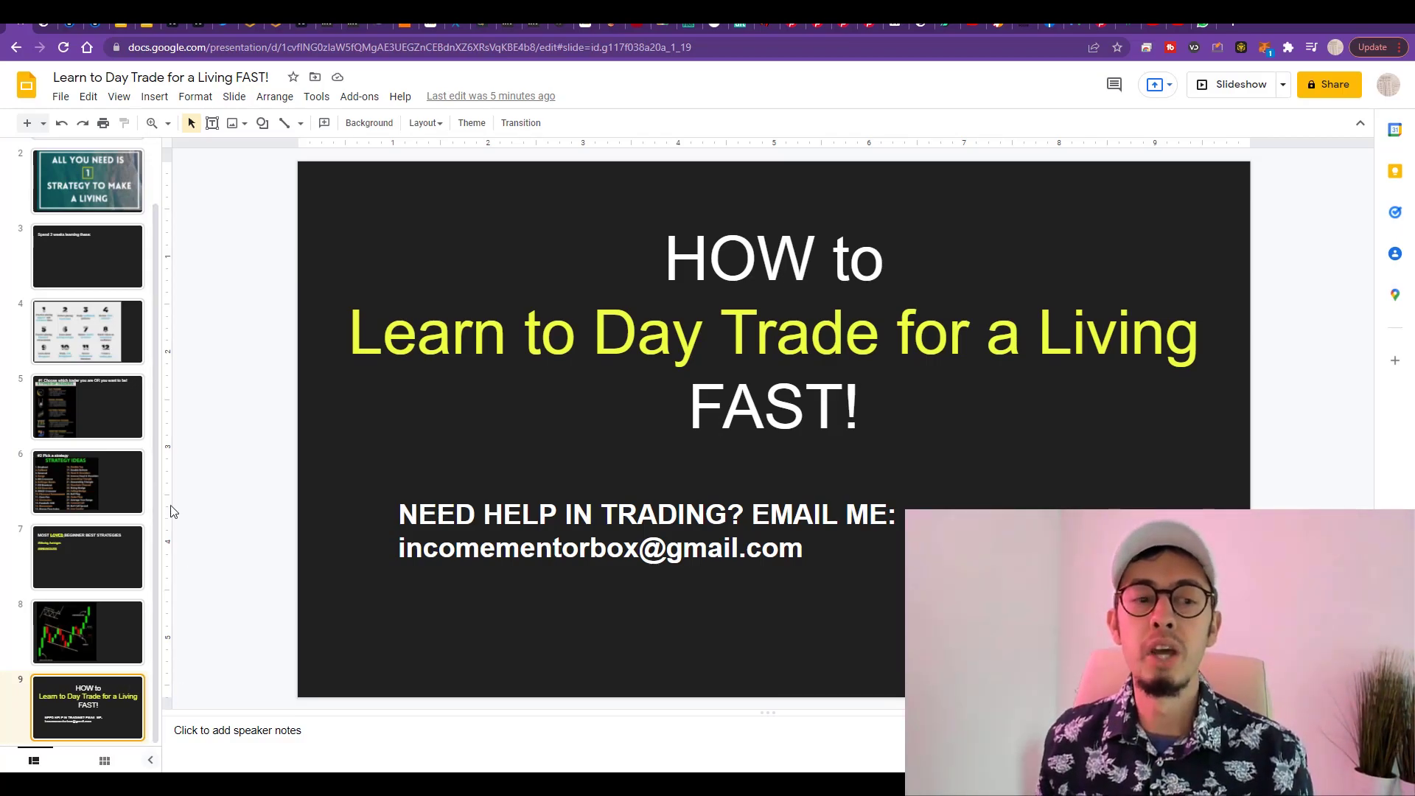
{"action": "scroll", "coordinate": [110, 479], "scroll_direction": "up", "scroll_amount": 2}
Step: Revisit the title slide, slide 2 on needing one strategy, and slide 6's strategy ideas
{"action": "left_click", "coordinate": [87, 250]}
{"action": "left_click", "coordinate": [86, 184]}
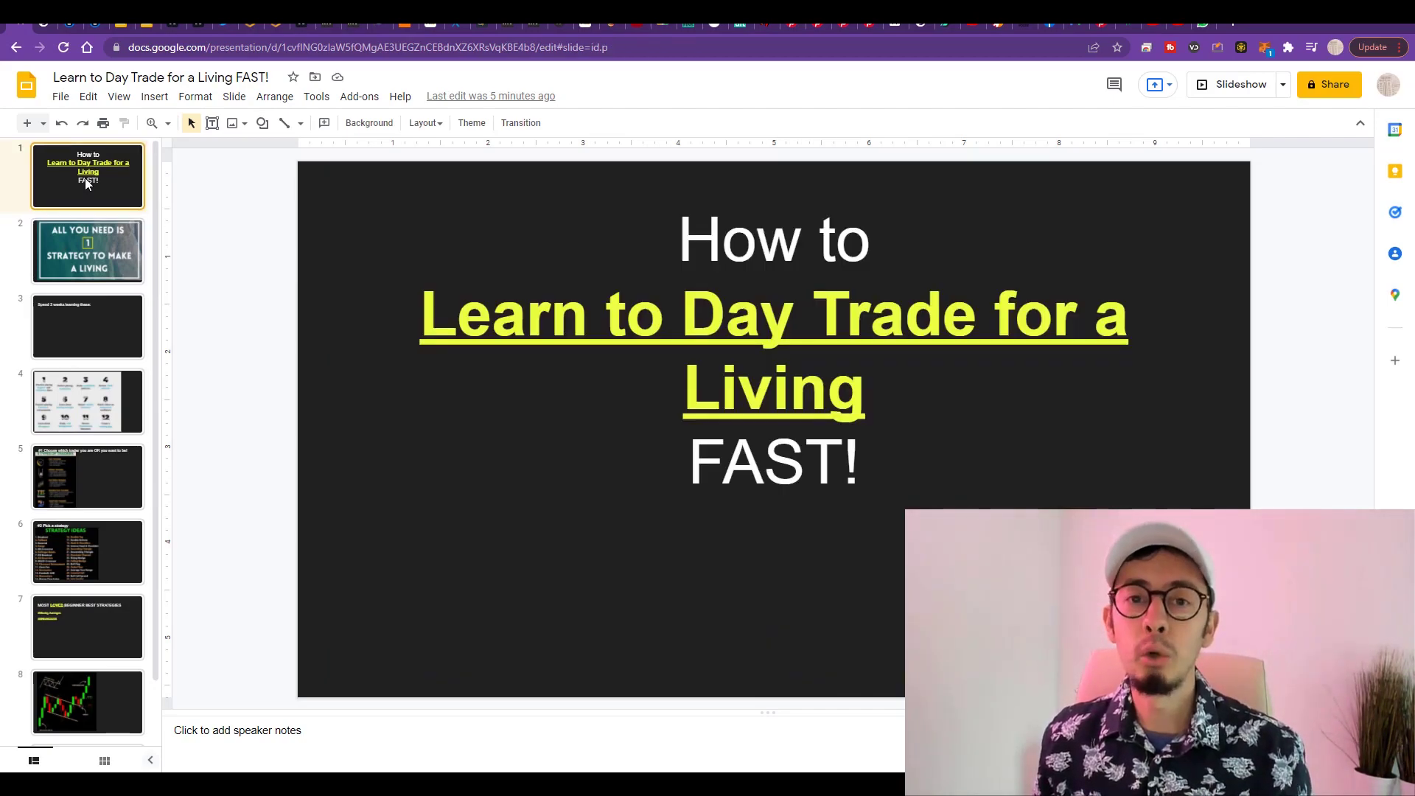
{"action": "left_click", "coordinate": [105, 249]}
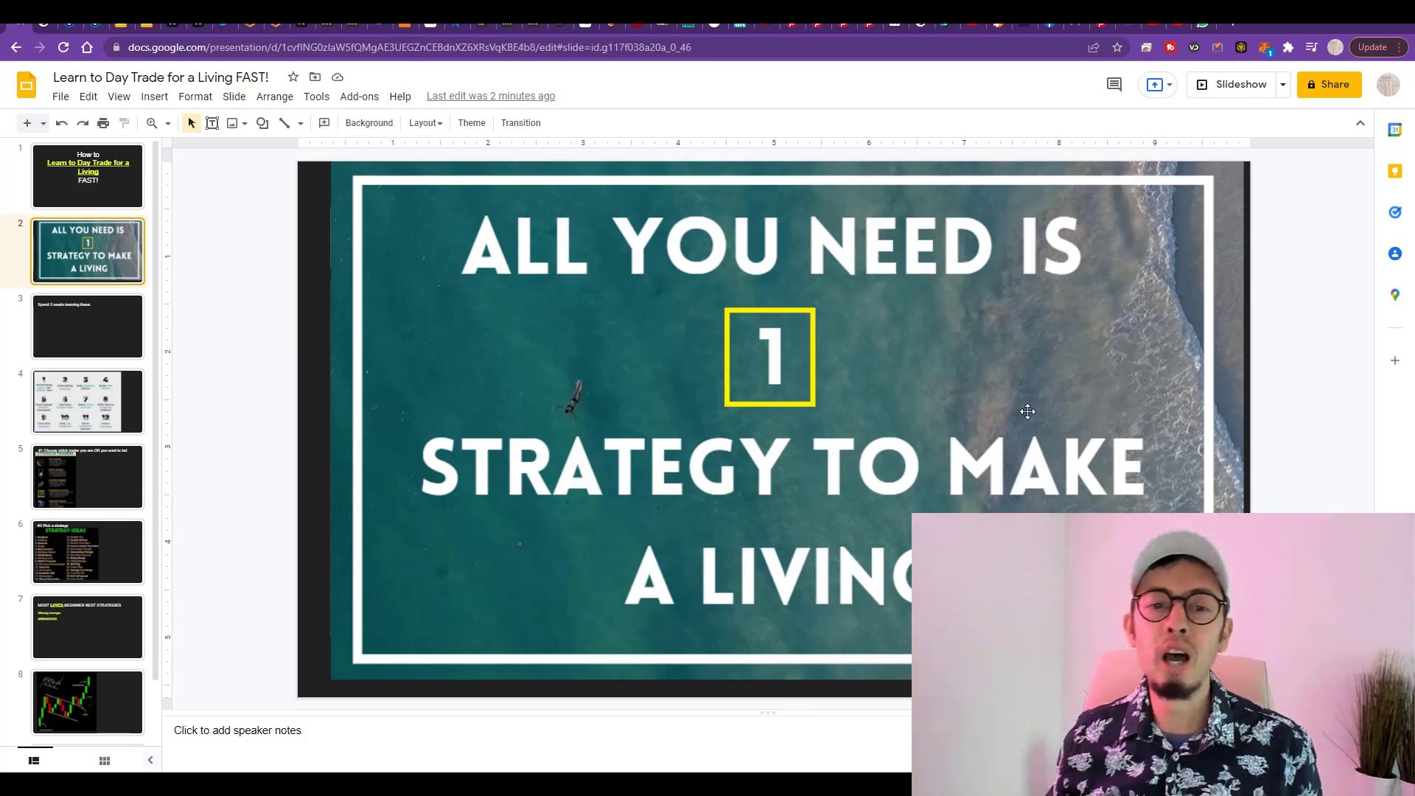
{"action": "left_click", "coordinate": [1022, 411]}
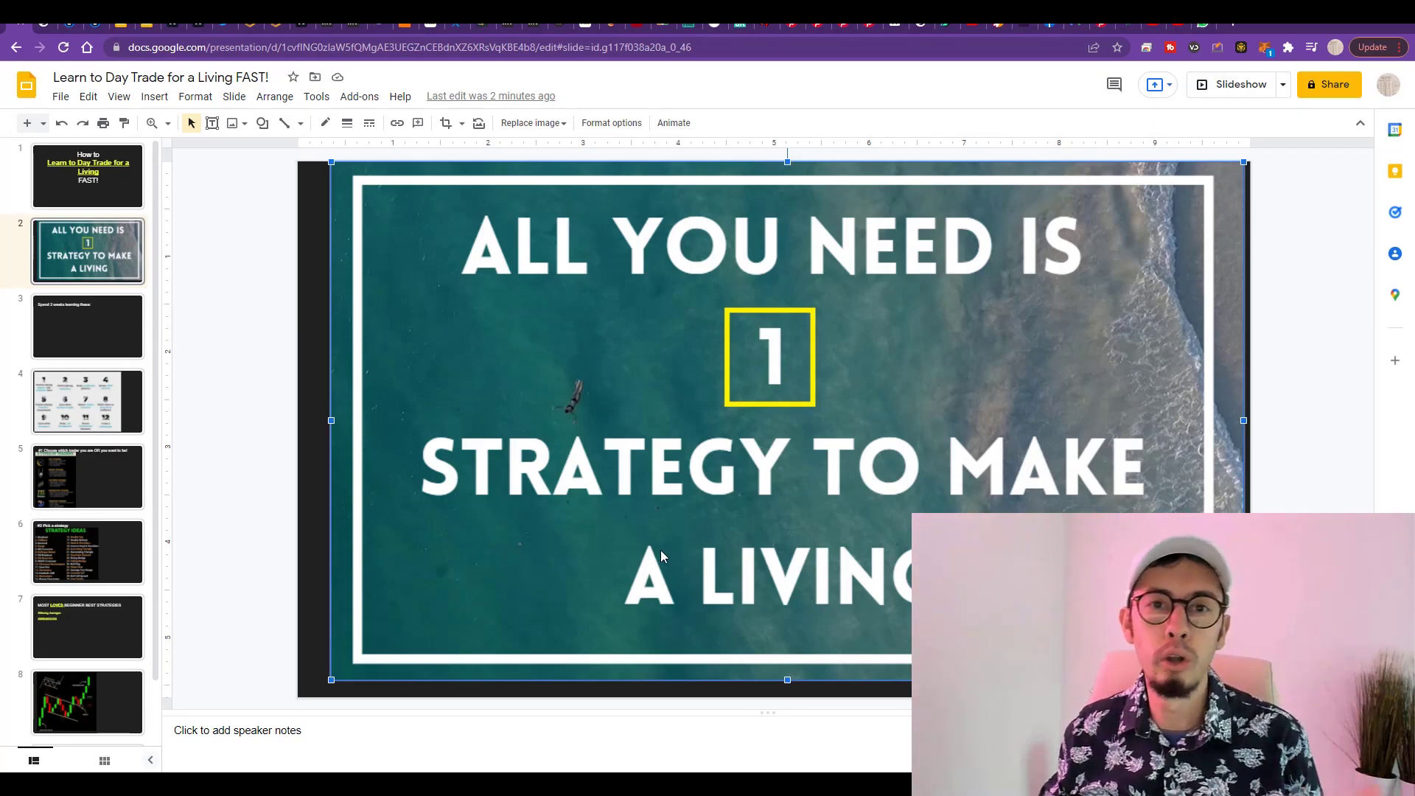
{"action": "left_click", "coordinate": [284, 516]}
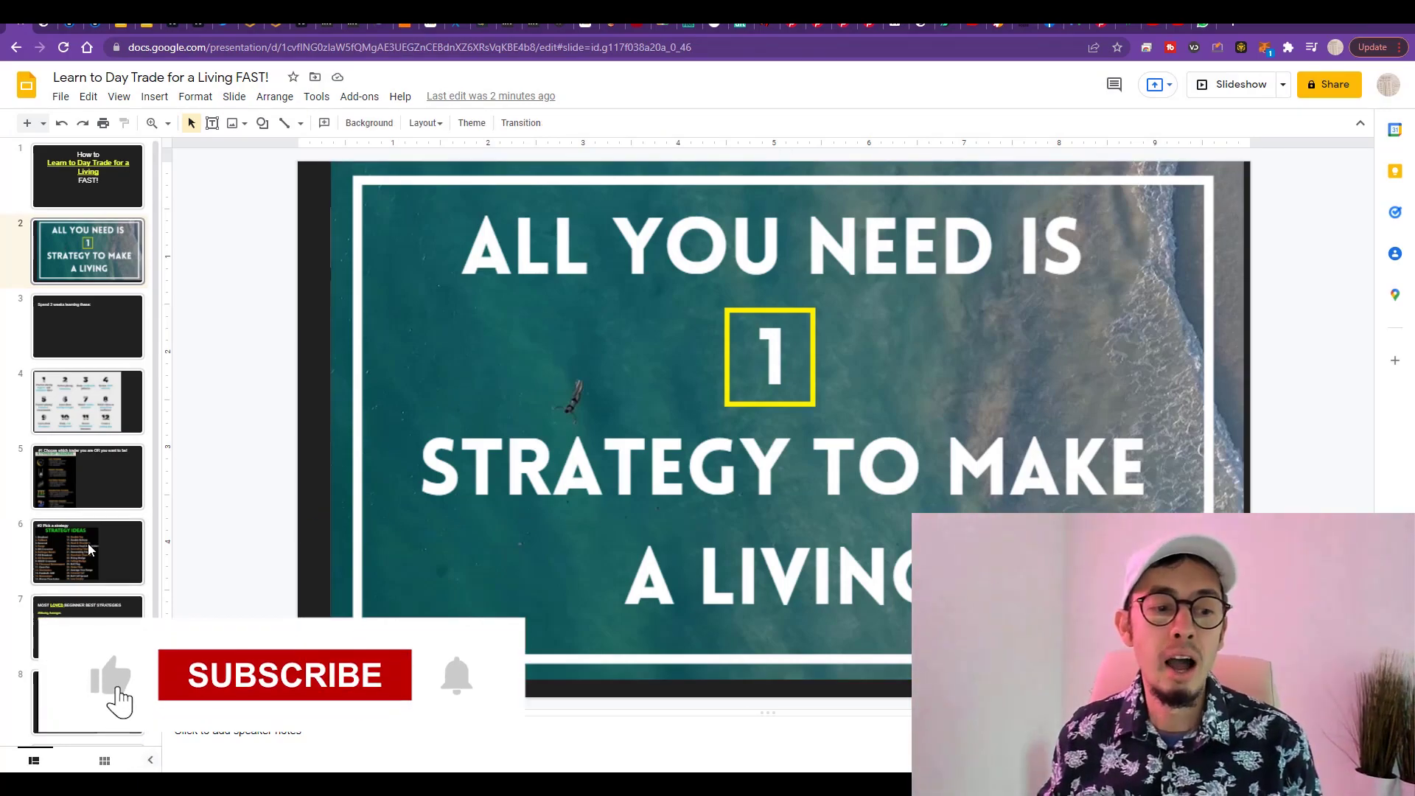
{"action": "left_click", "coordinate": [141, 541]}
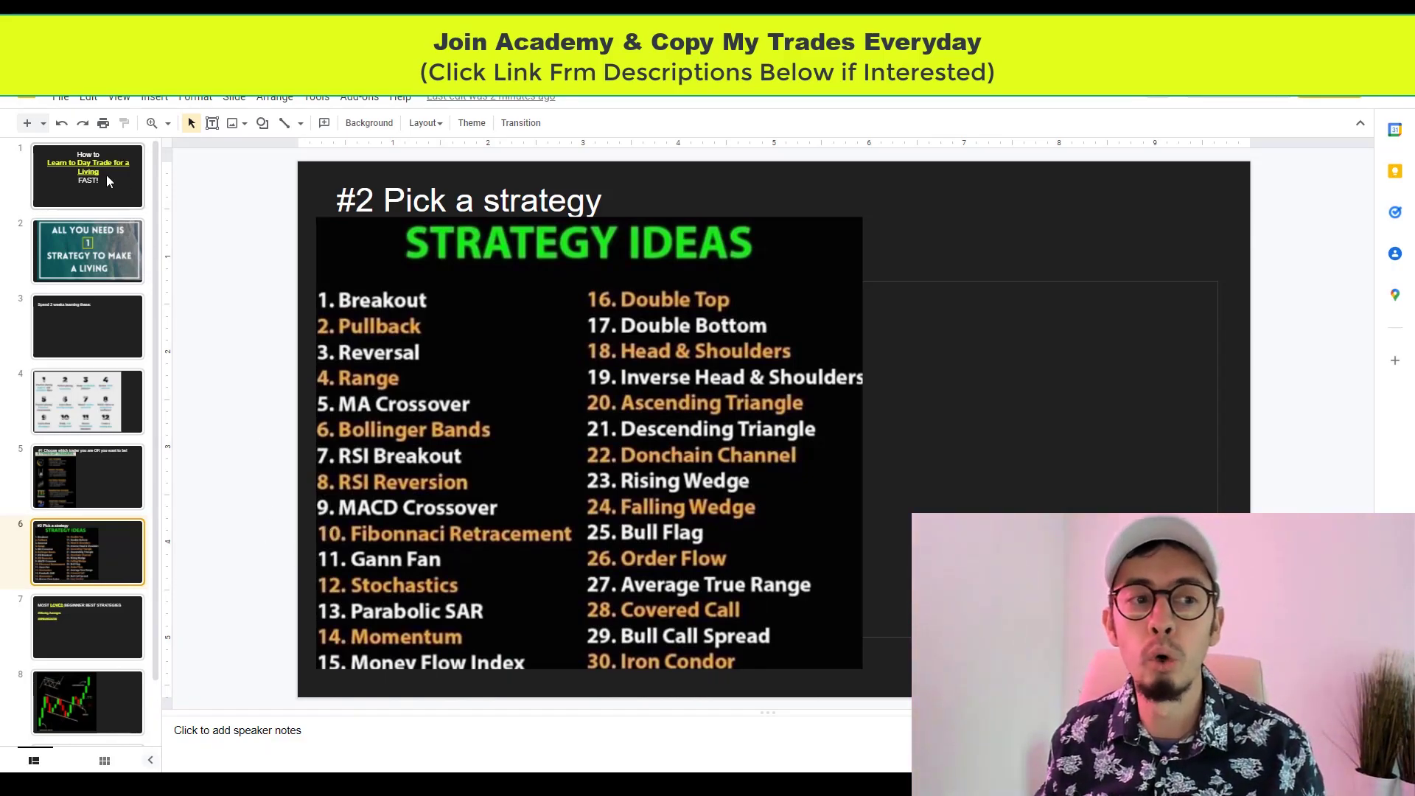
{"action": "left_click", "coordinate": [106, 175]}
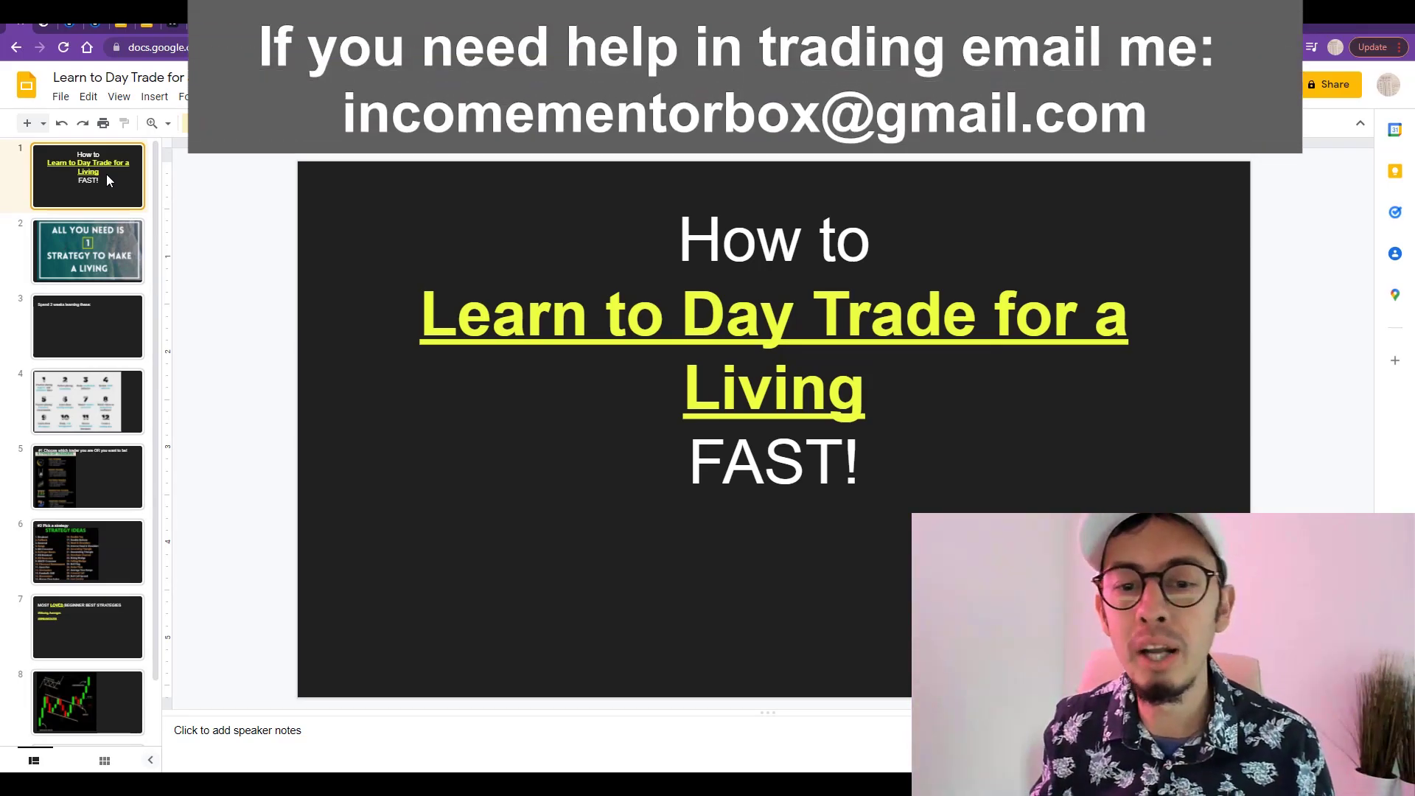
Step: Switch to the creator's trading academy website and scroll through its free guides
{"action": "left_click", "coordinate": [51, 25]}
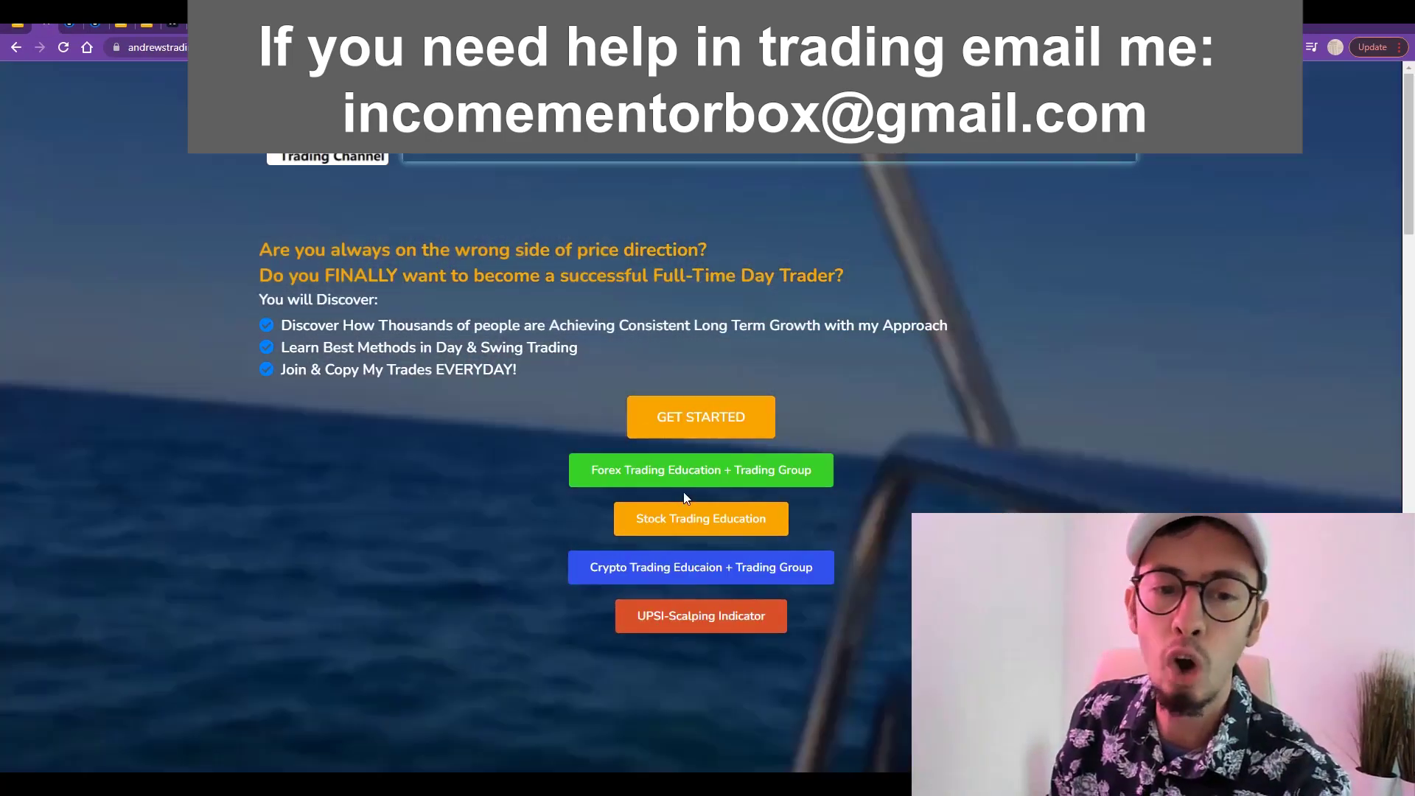
{"action": "scroll", "coordinate": [887, 461], "scroll_direction": "down", "scroll_amount": 7}
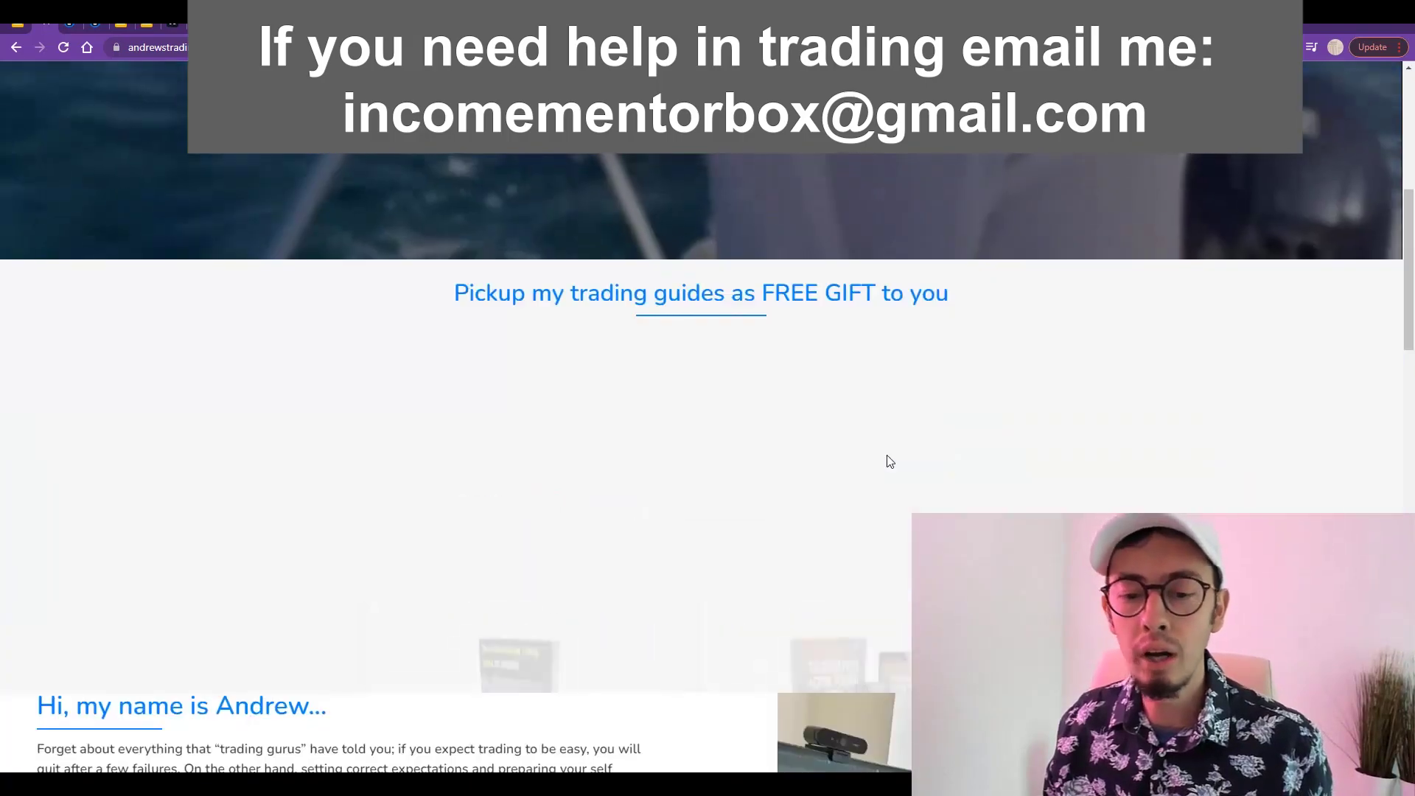
{"action": "scroll", "coordinate": [644, 536], "scroll_direction": "up", "scroll_amount": 5}
{"action": "scroll", "coordinate": [798, 600], "scroll_direction": "down", "scroll_amount": 10}
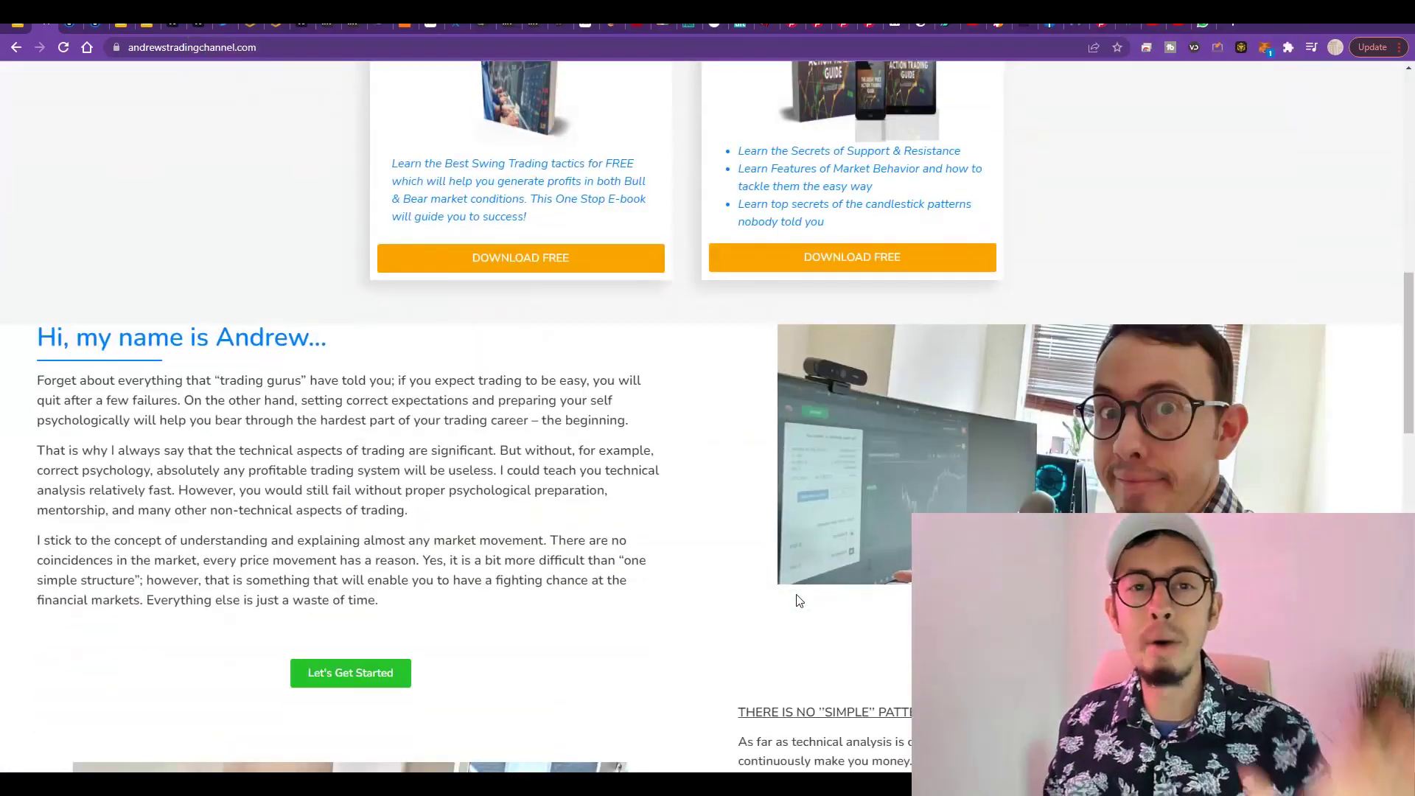